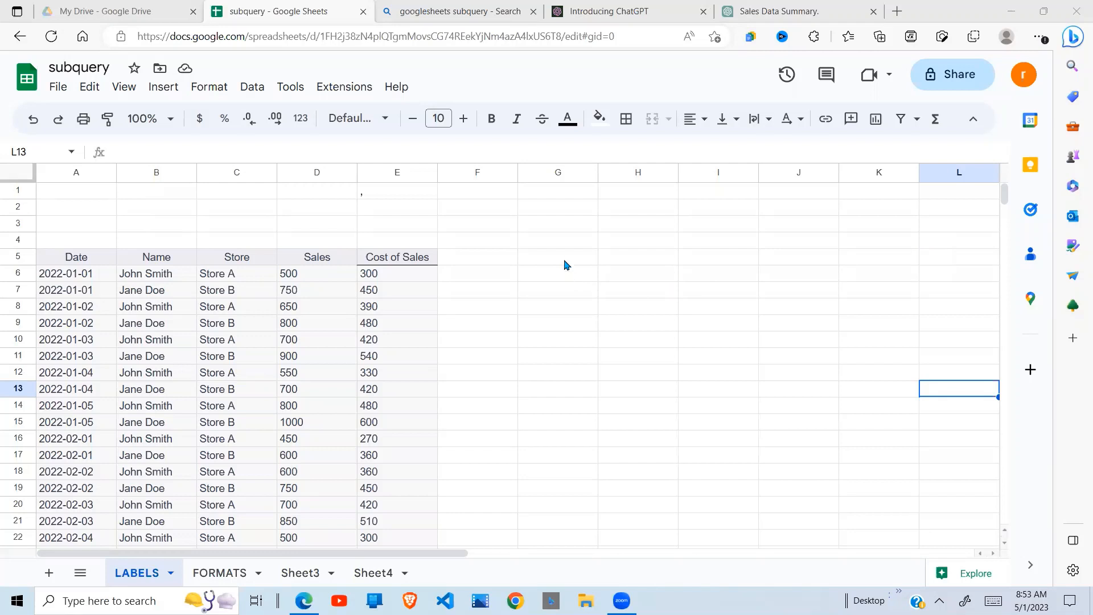
- Enter =QUERY(A5:E35,"SELECT A,B,C,D-E",1) in cell G5 to return the date, name, store and sales-minus-cost columns
click(565, 262)
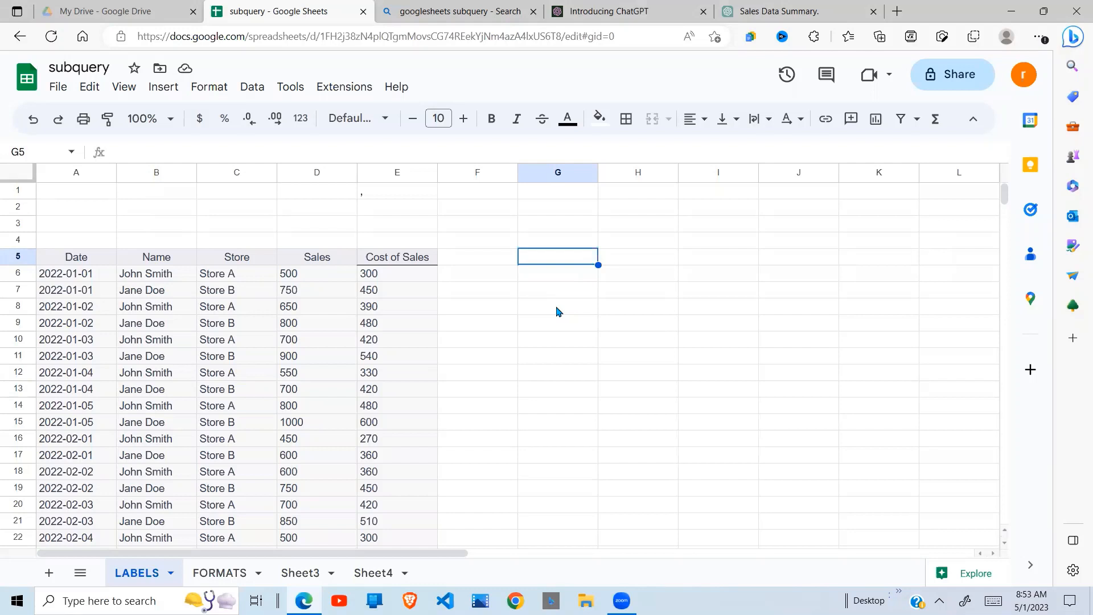
text(=)
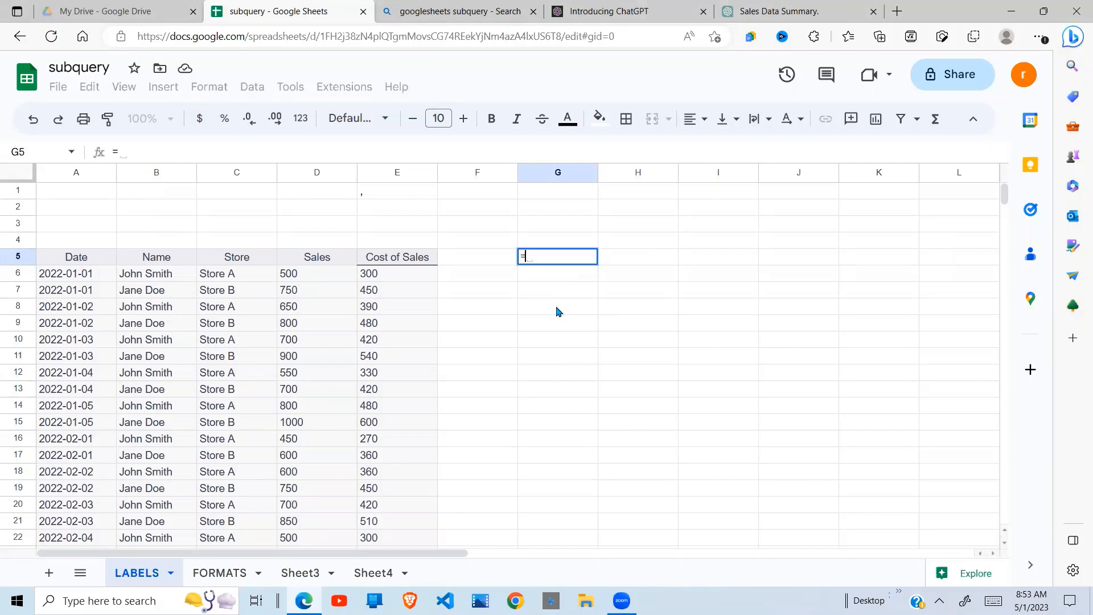
text(Q)
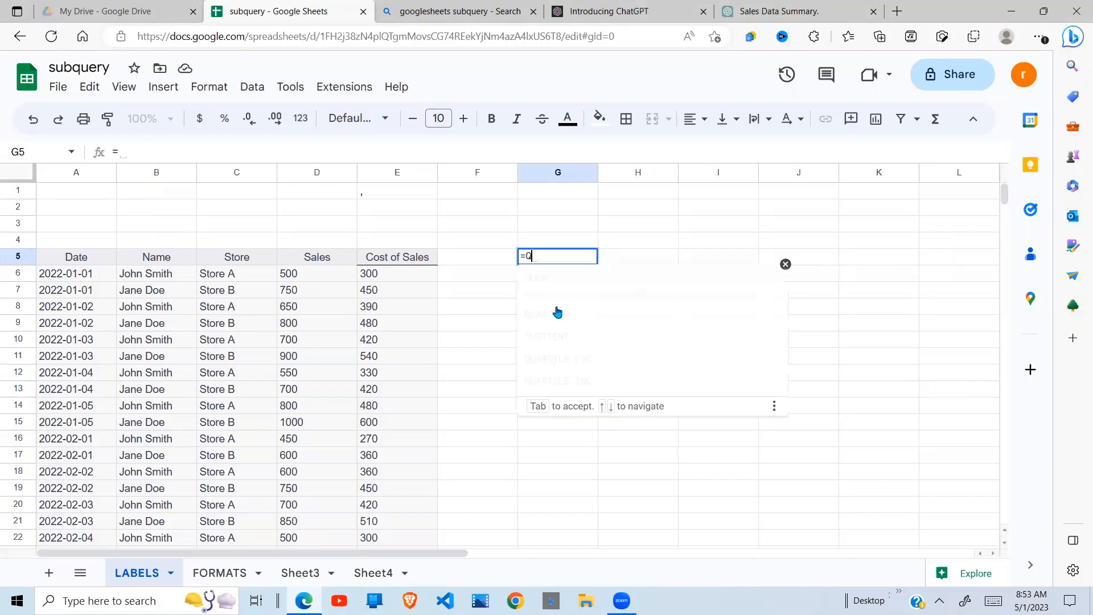
text(UERY()
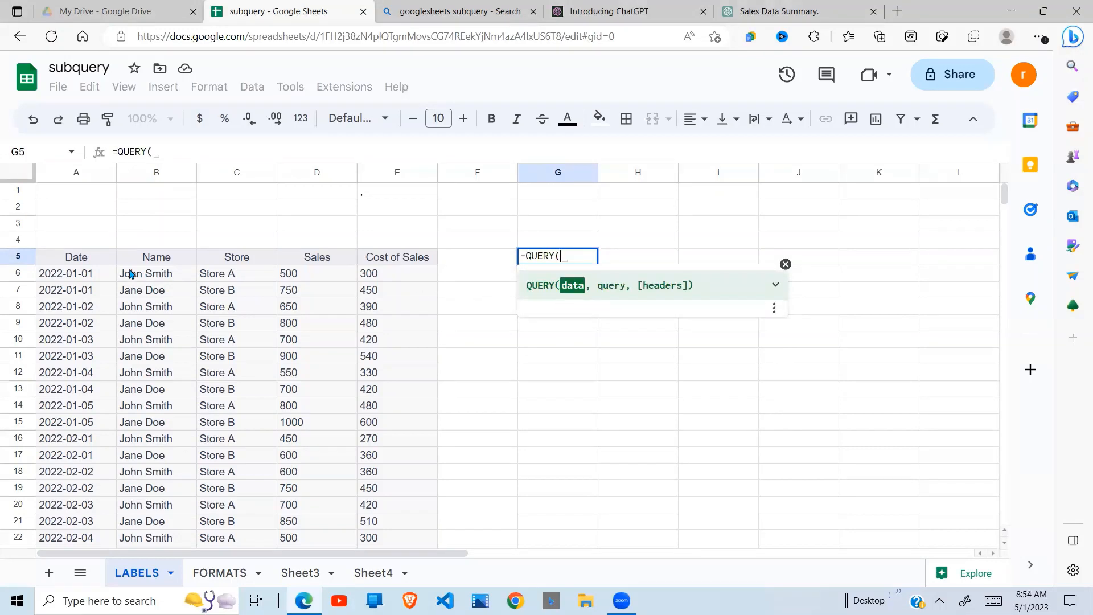
drag(56, 257, 381, 393)
scroll(380, 393, down, 4)
text(,"SELECT A,)
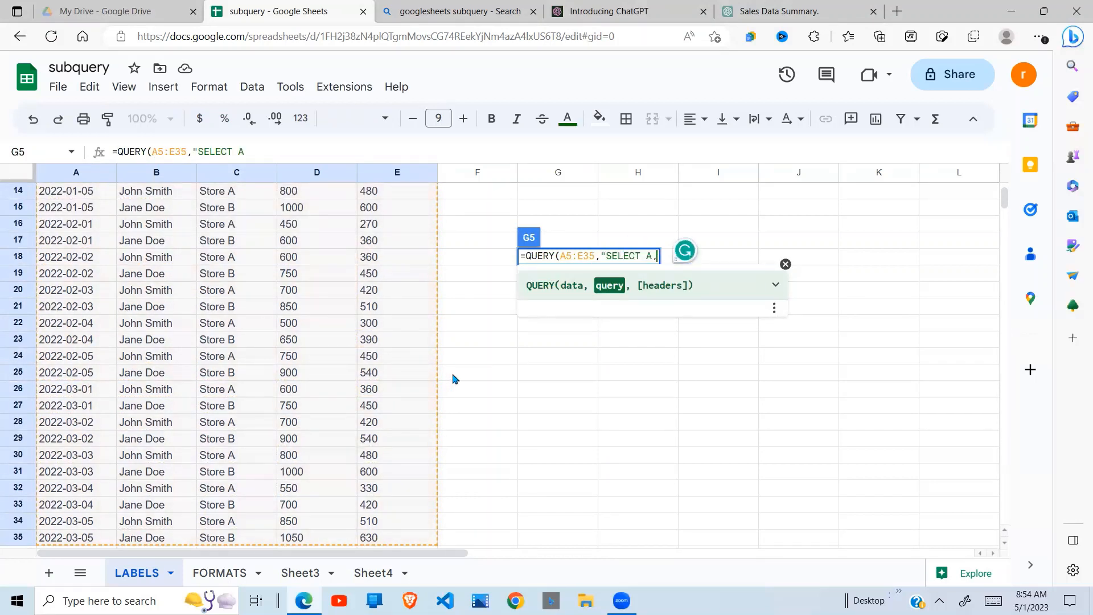
text(B,C,D-E",)
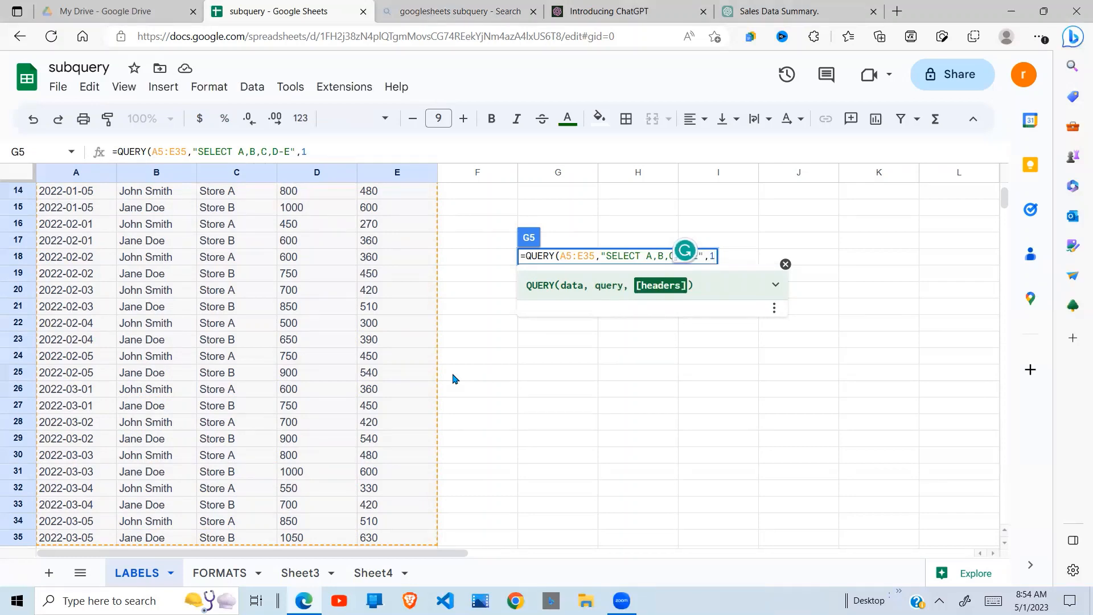
text(1))
key(Return)
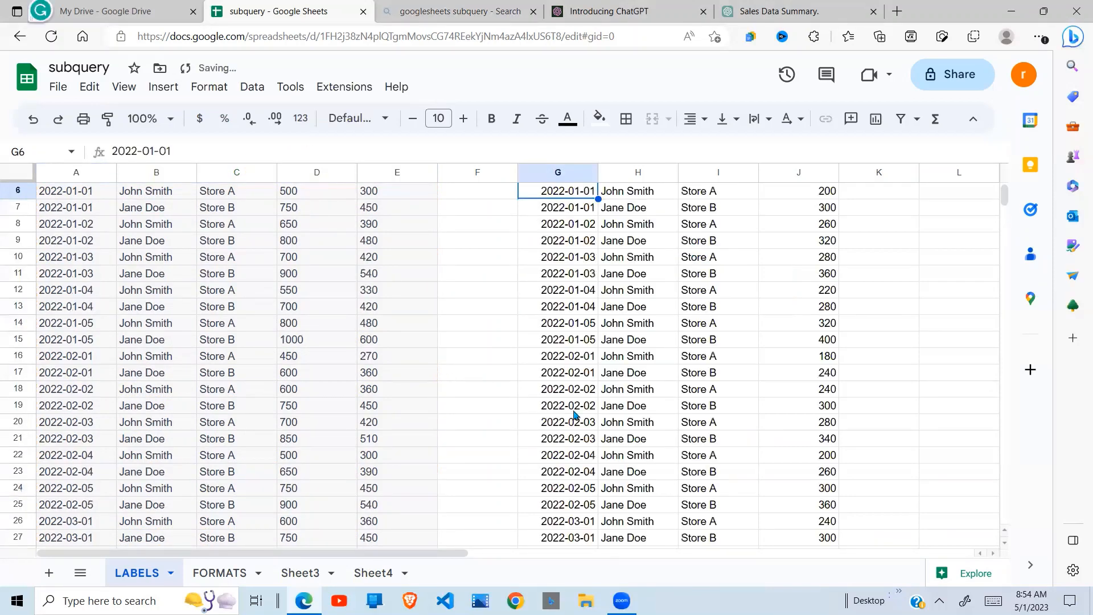
- Examine the query result and its header row, checking the headings in G5, H5, I5 and J5
click(729, 360)
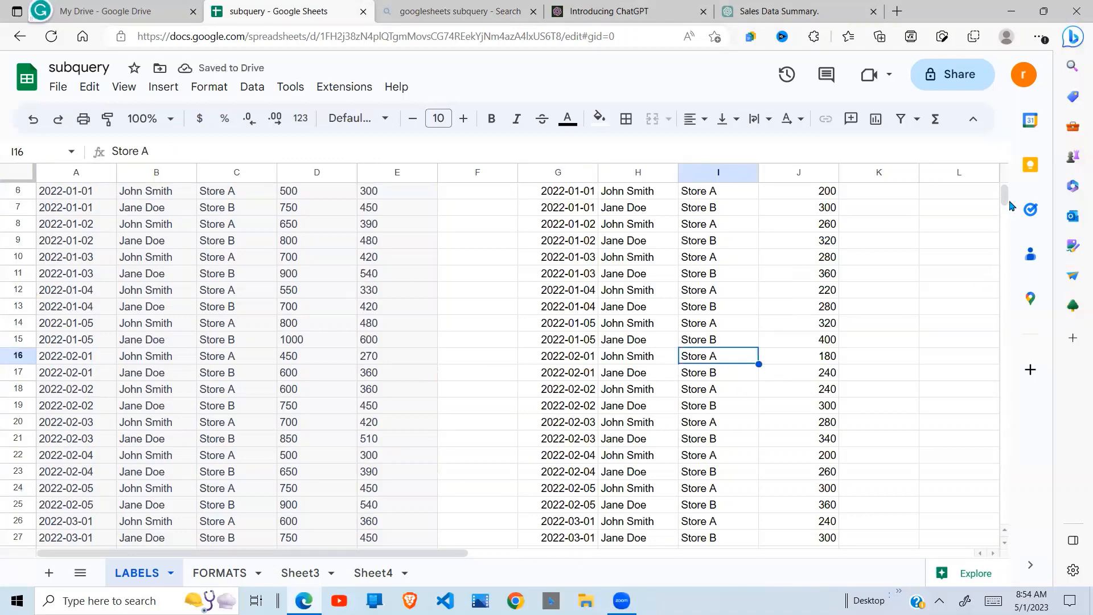
click(663, 278)
click(619, 291)
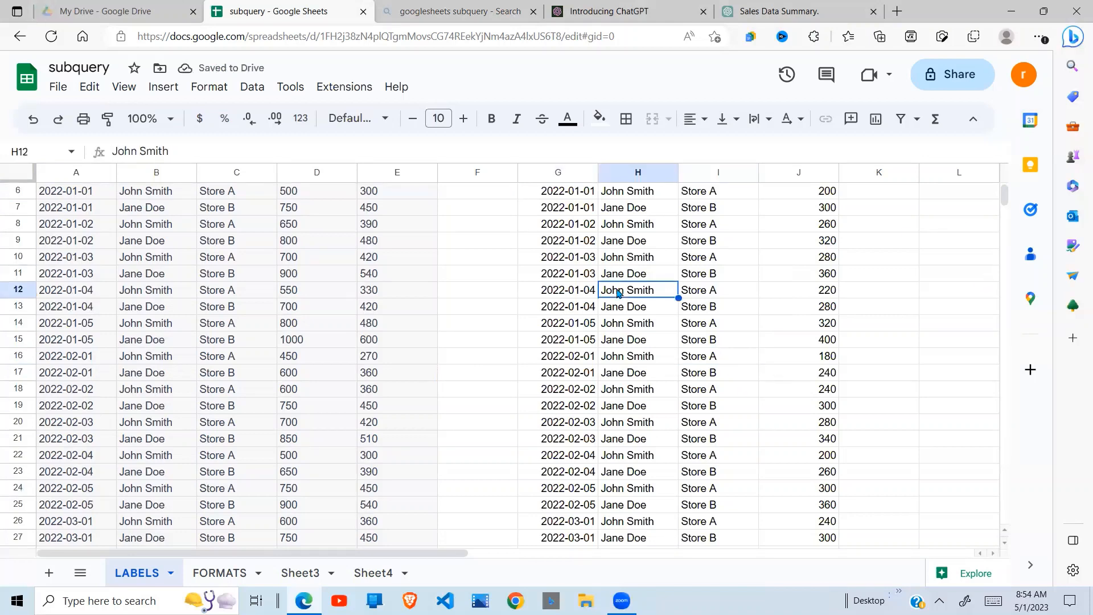
key(Up)
key(Up)
key(Up)
key(Up)
key(Up)
key(Up)
key(Up)
key(Up)
key(Up)
key(Up)
key(Up)
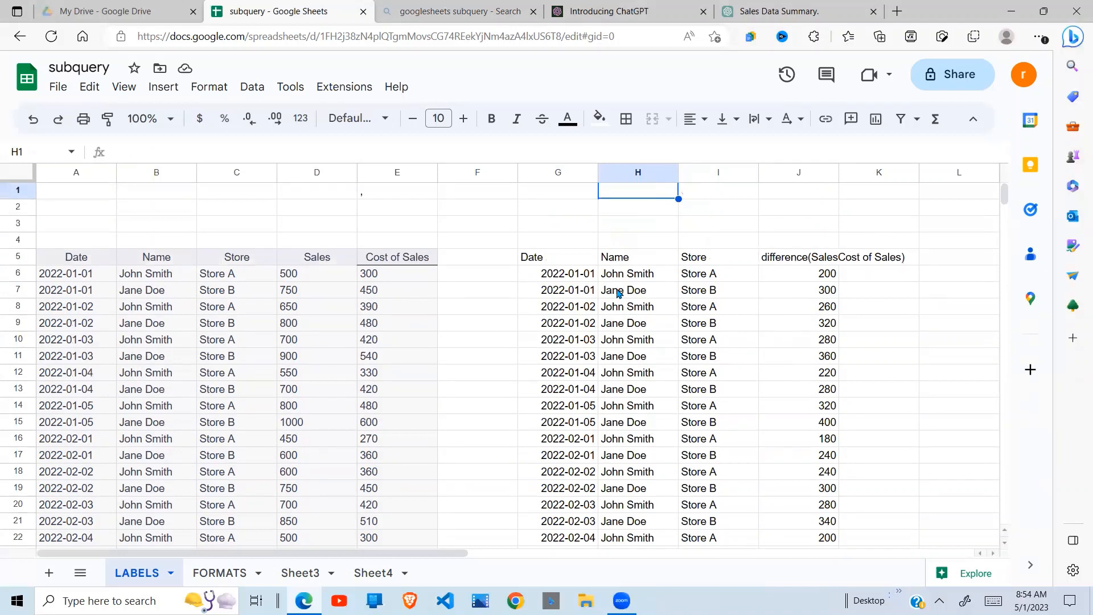
click(753, 264)
click(543, 273)
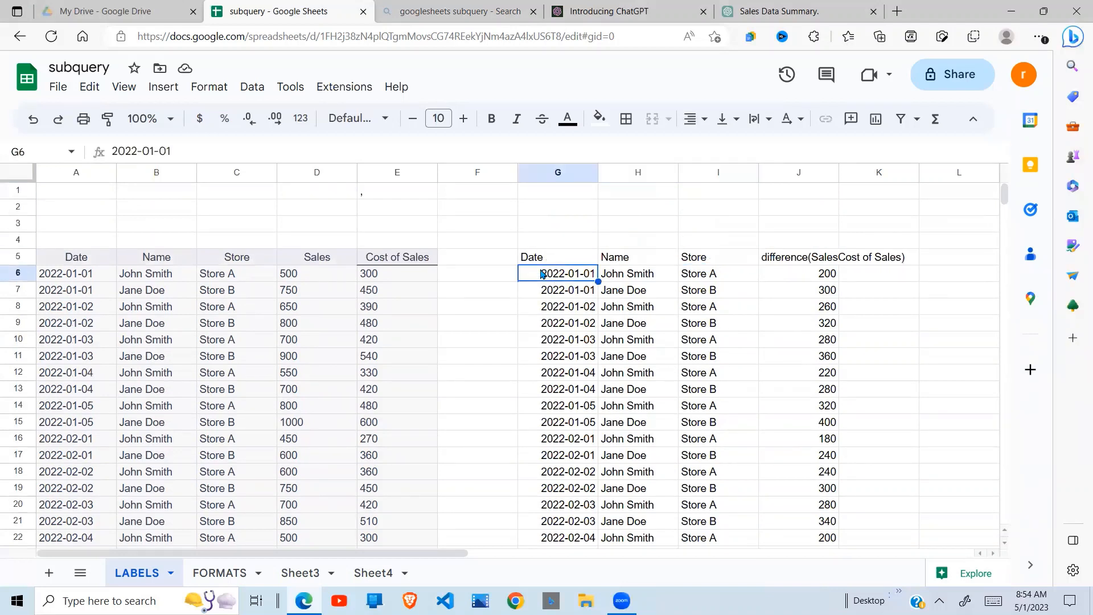
click(548, 261)
click(617, 262)
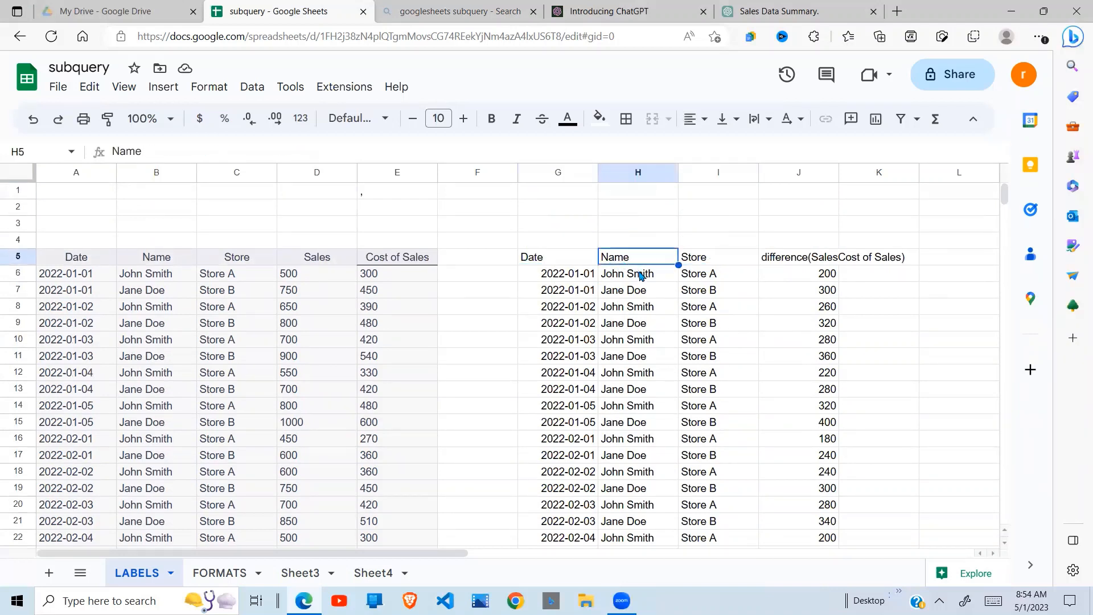
click(706, 263)
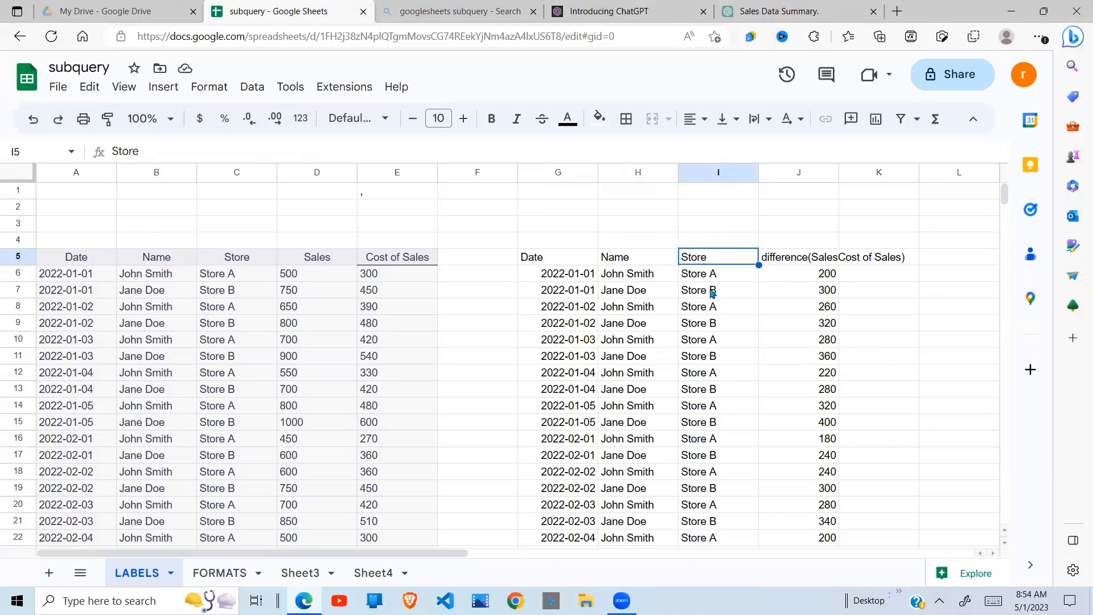
click(803, 263)
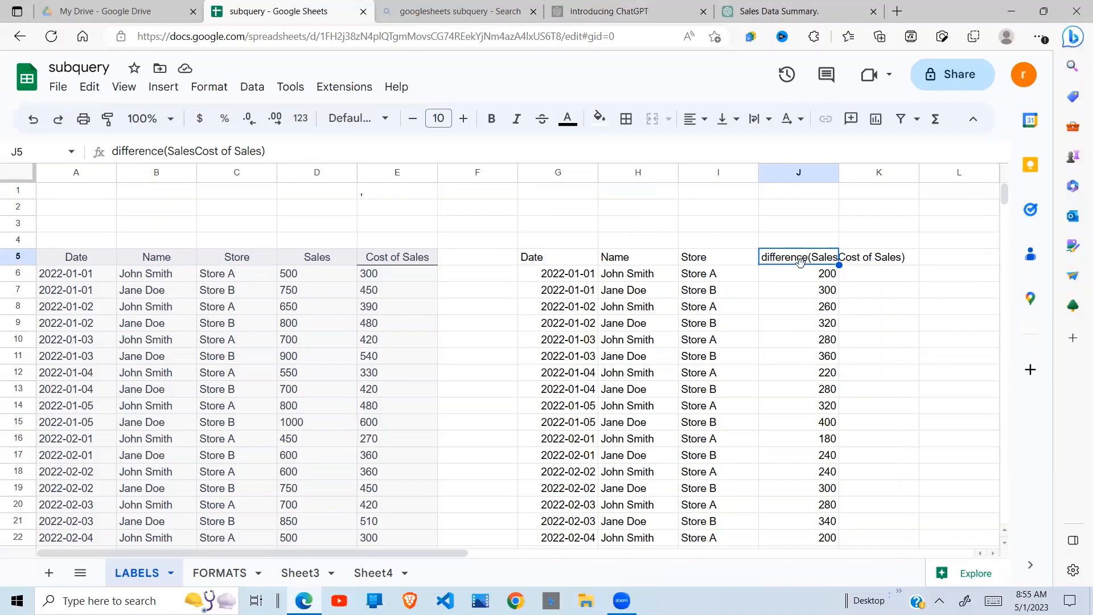
- Add a LABEL clause to the G5 query after D-E that renames column A's header to 'SALES DATE'
click(557, 259)
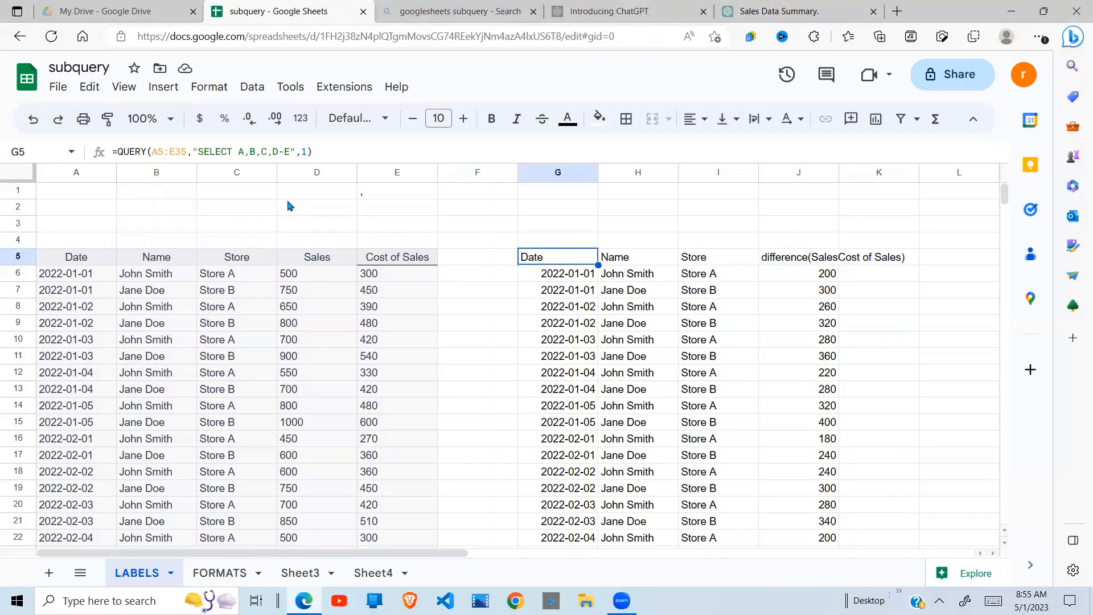
click(288, 151)
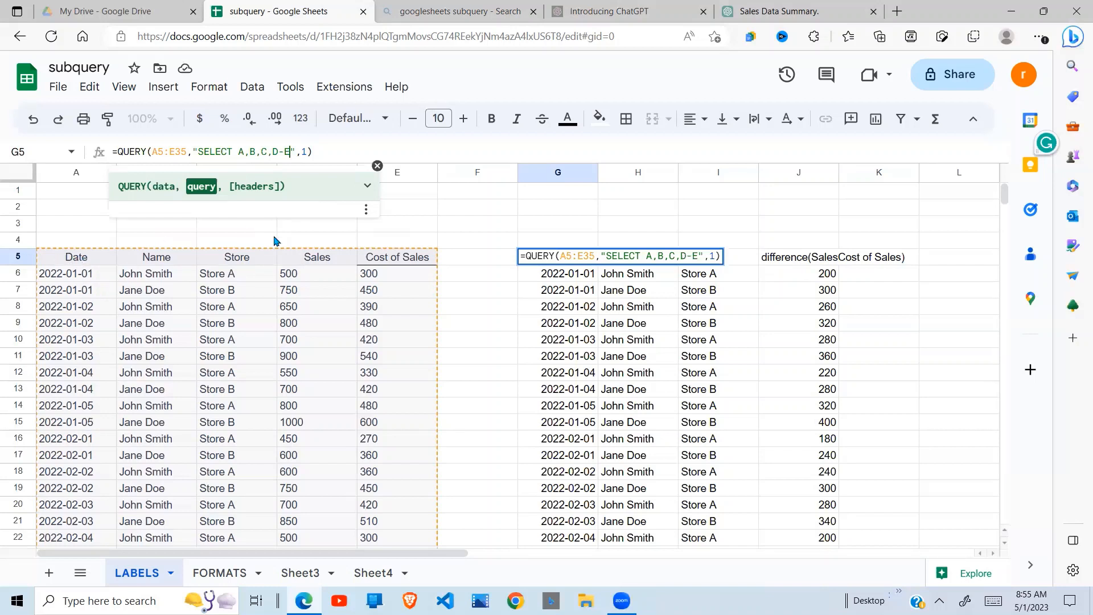
text(LABEL)
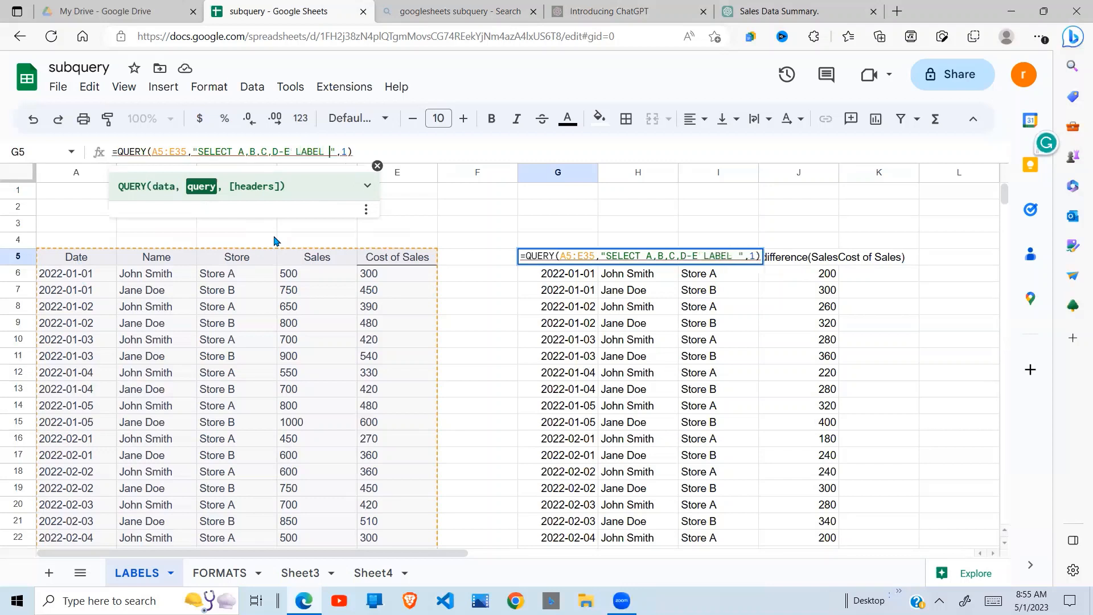
text( A'')
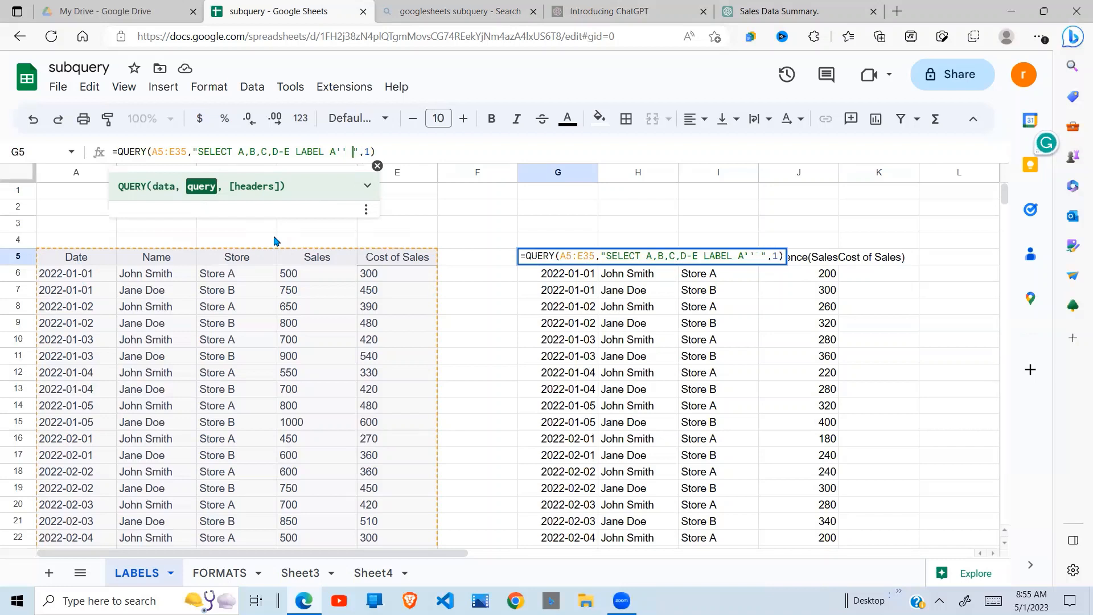
key(Left)
key(Left)
text(SALES )
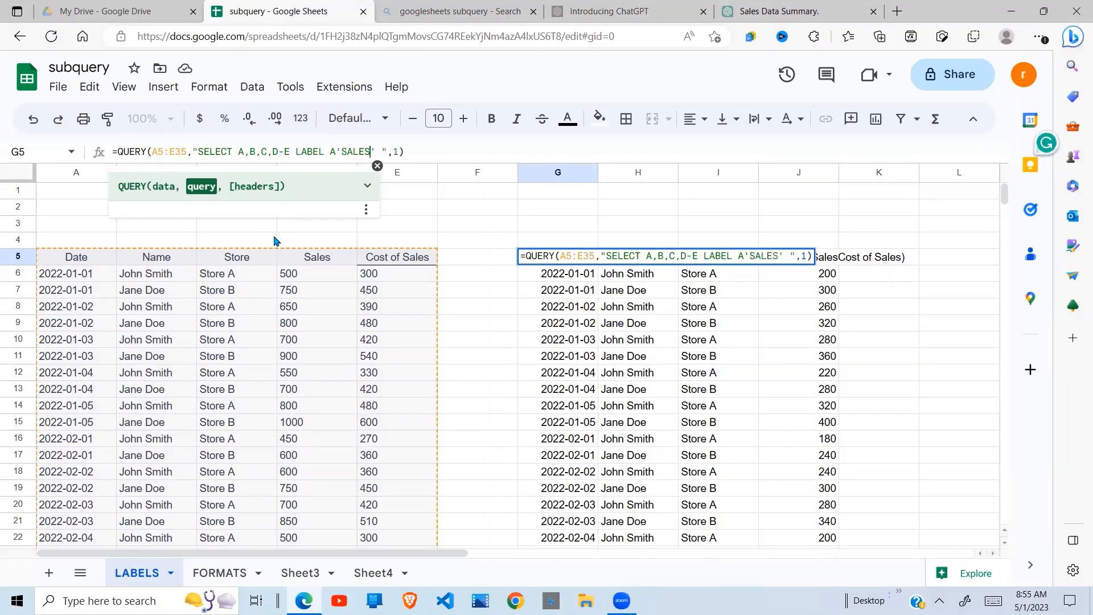
text(DATE)
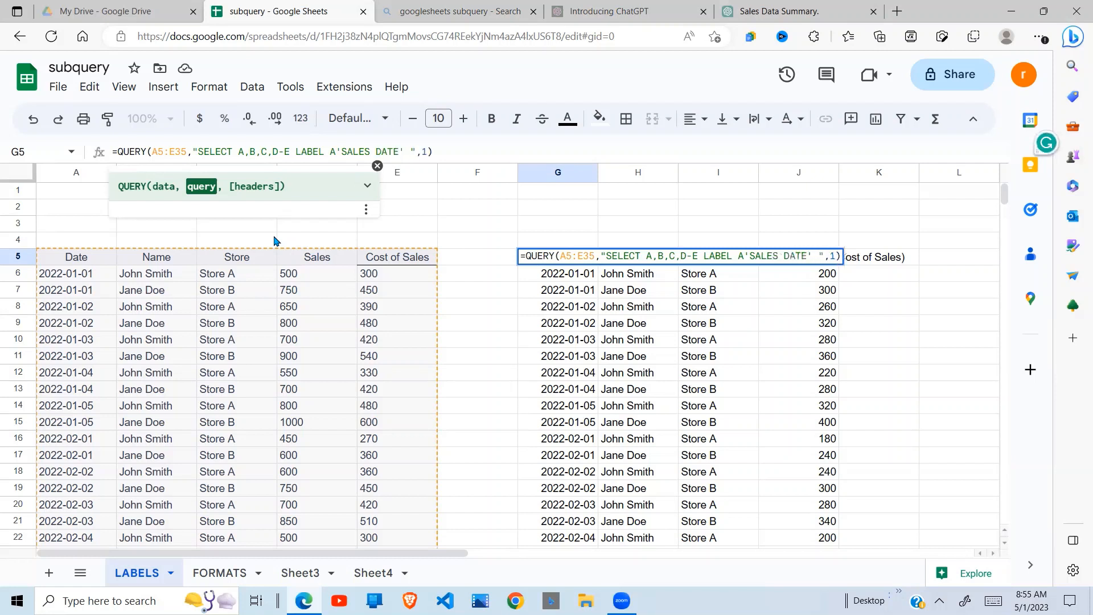
key(Return)
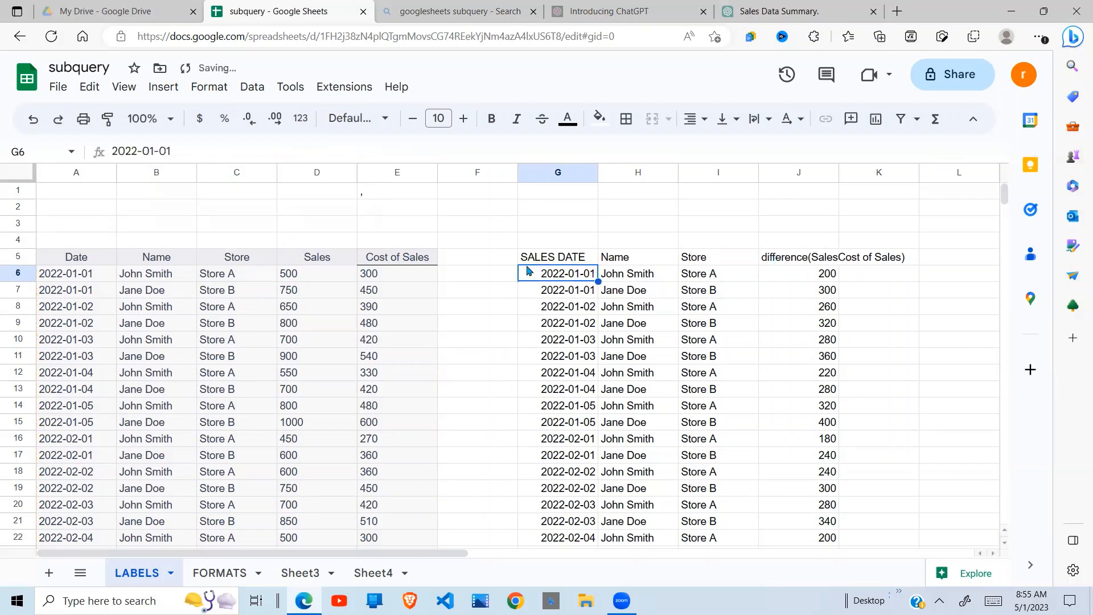
- Extend the LABEL clause in the G5 query with a comma and B'SALES AGENT' to rename the Name header
click(566, 257)
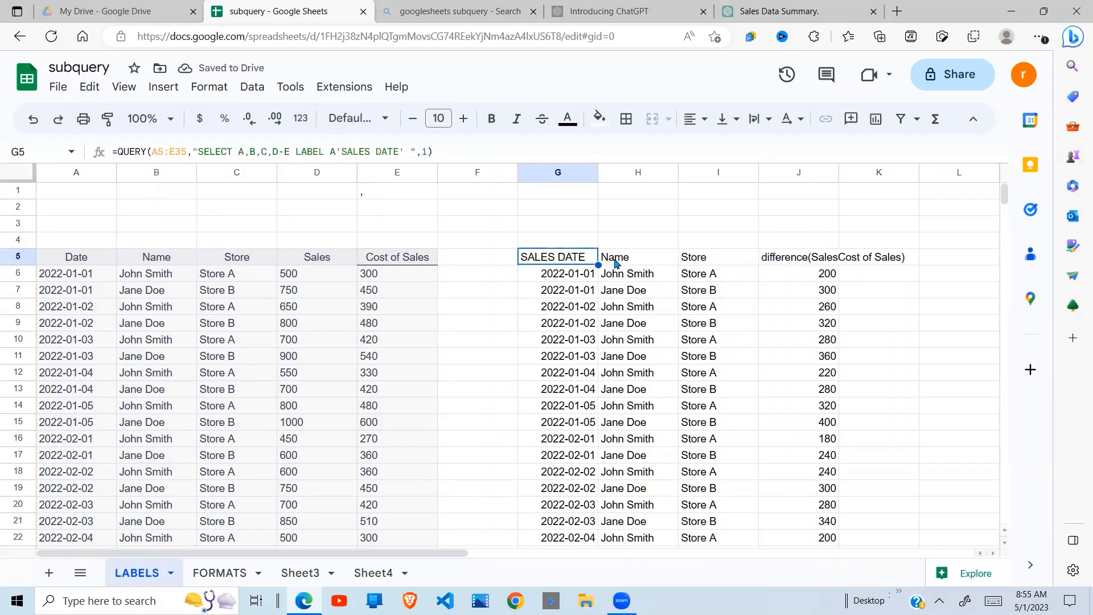
click(611, 262)
click(549, 263)
click(403, 152)
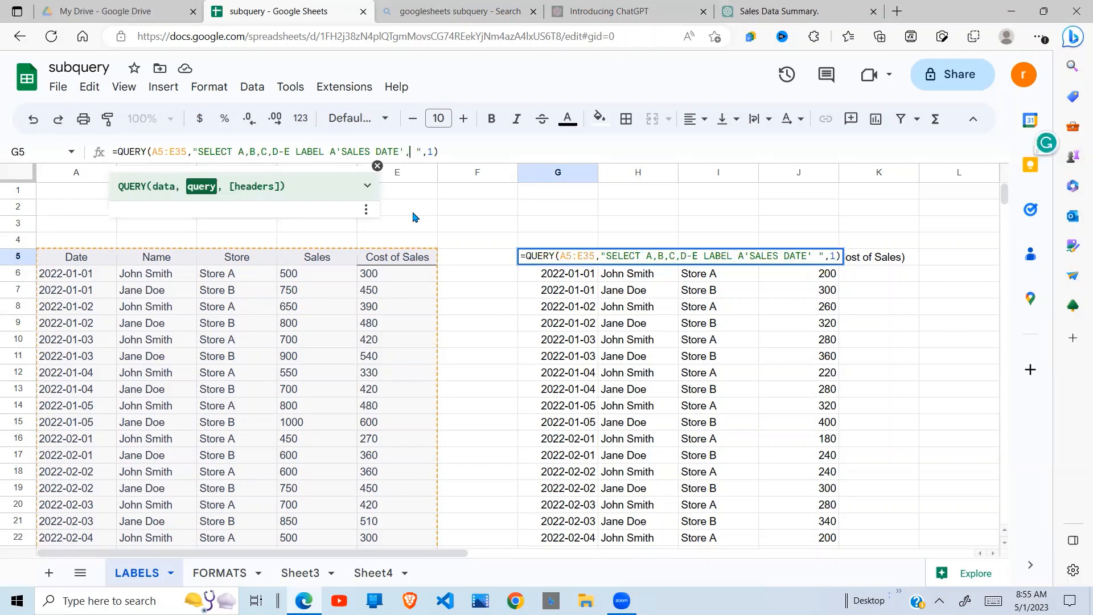
text(,)
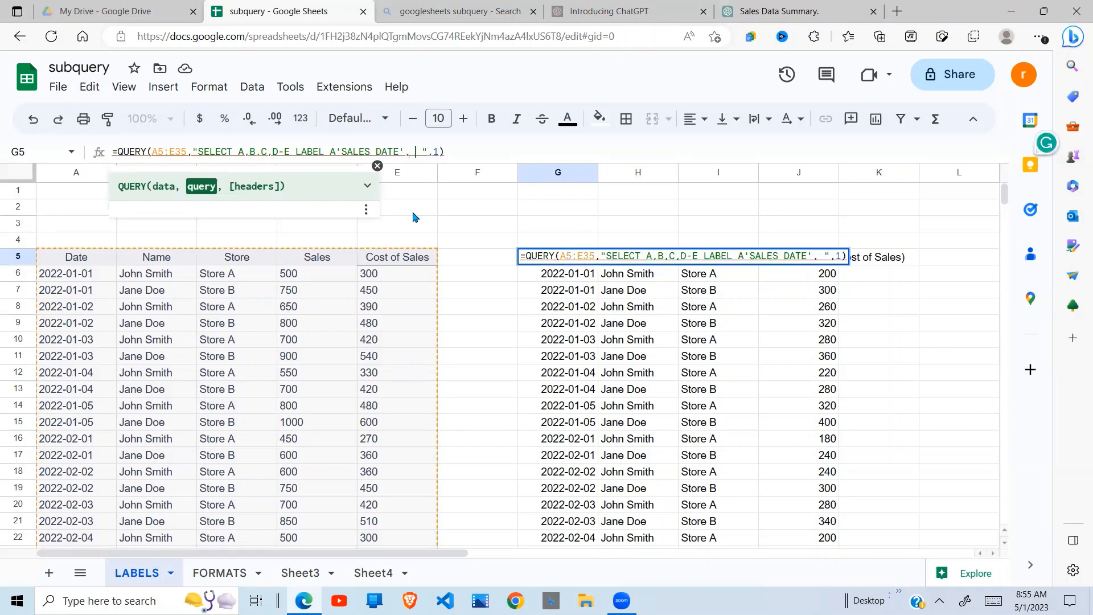
key(BackSpace)
key(BackSpace)
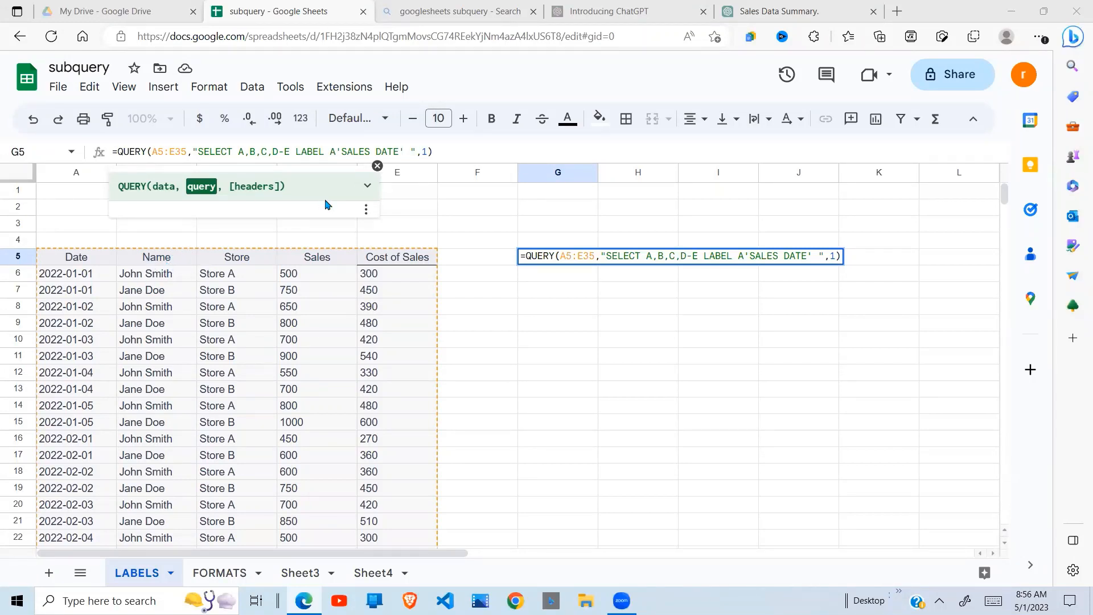
click(406, 154)
text(,)
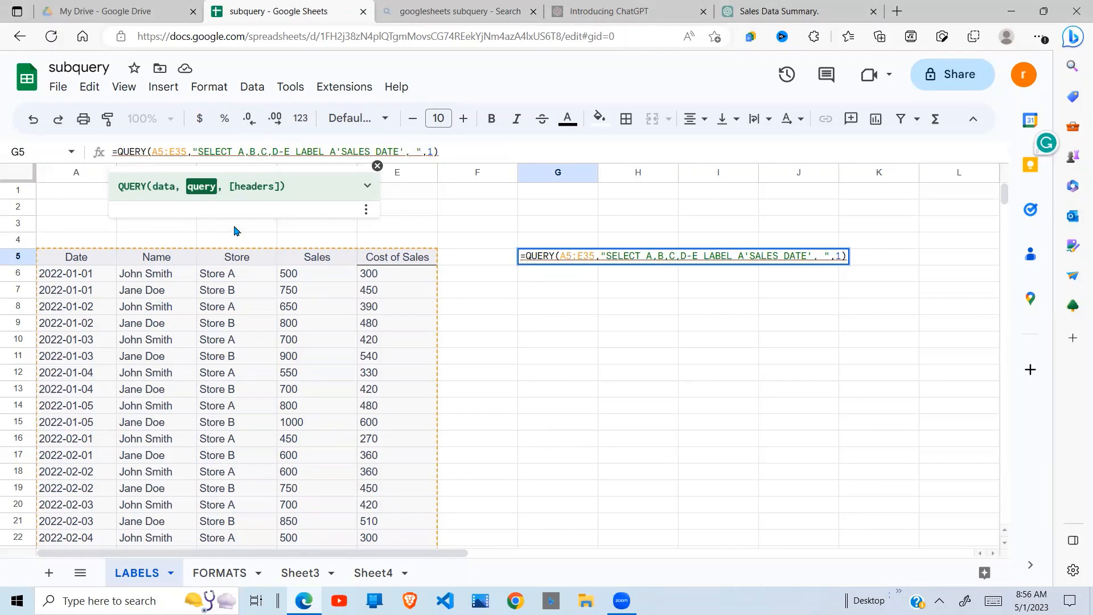
text(B')
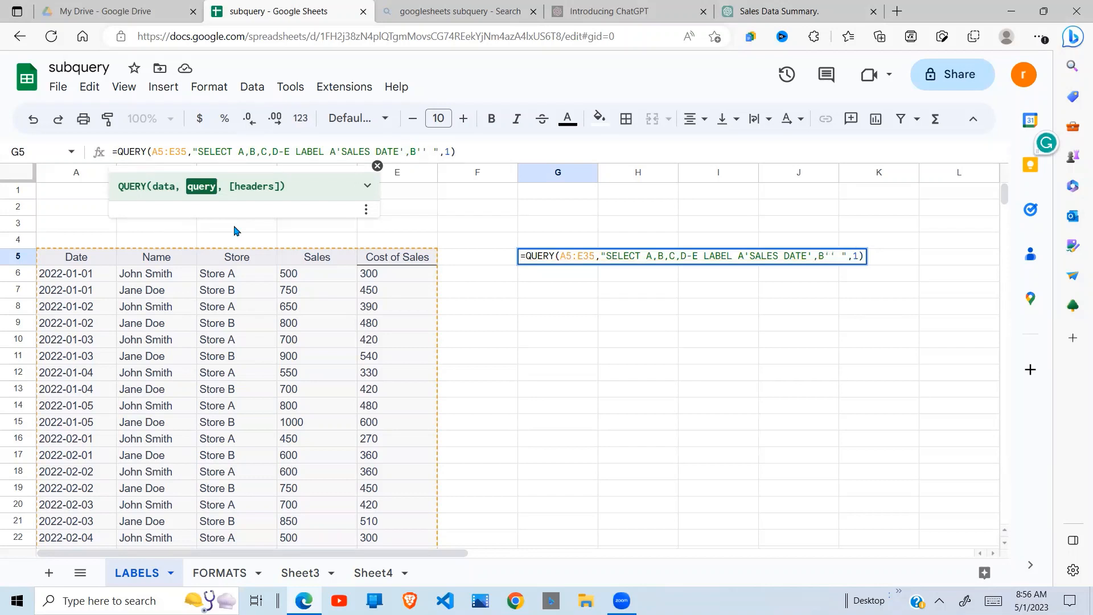
text(SALES A)
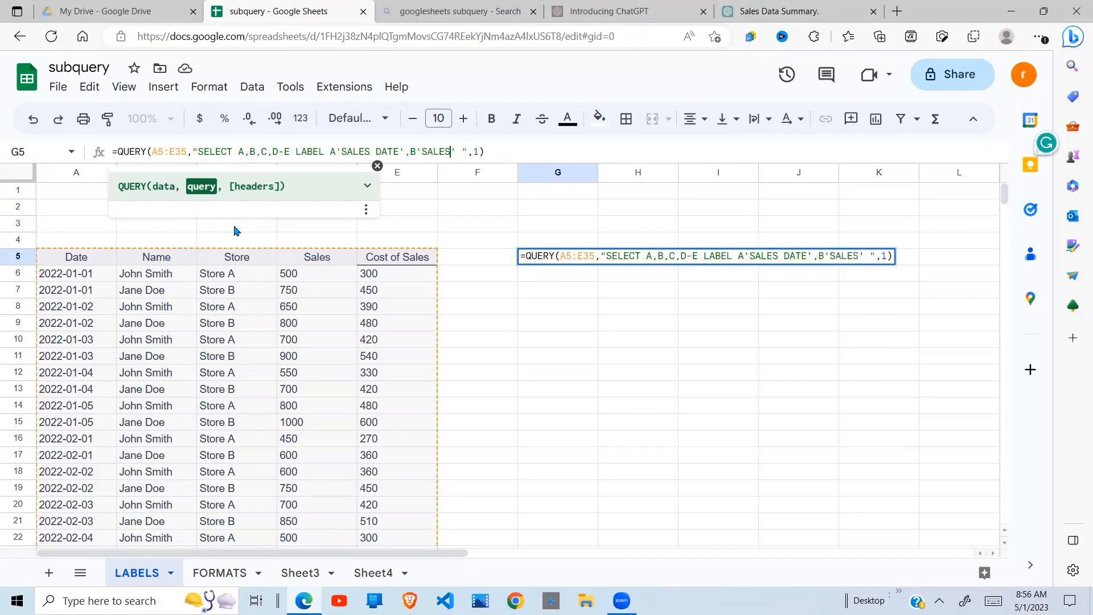
text(GENT)
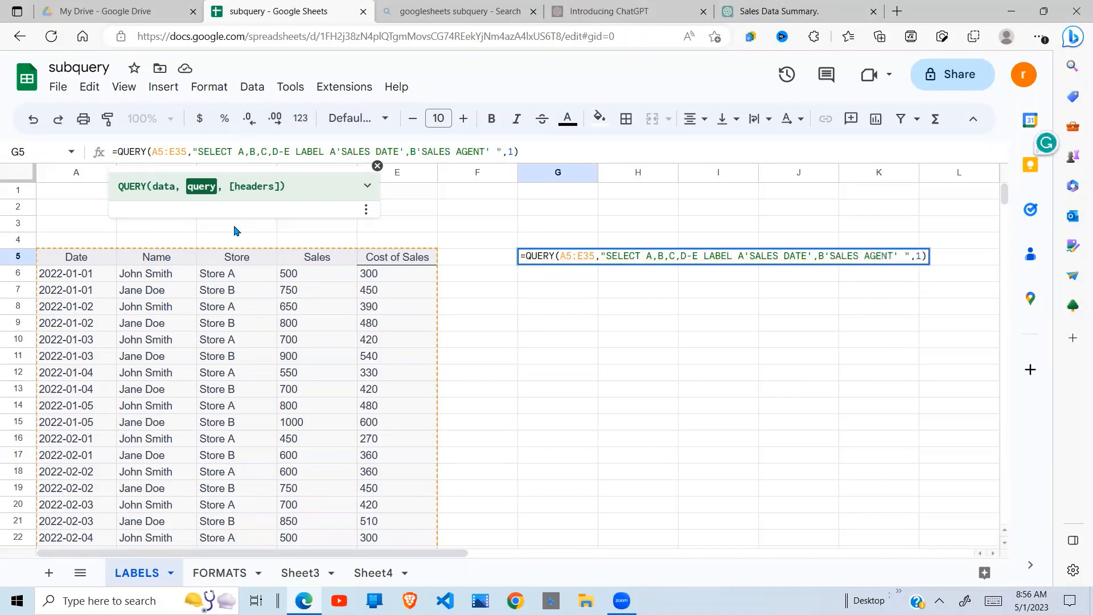
key(Return)
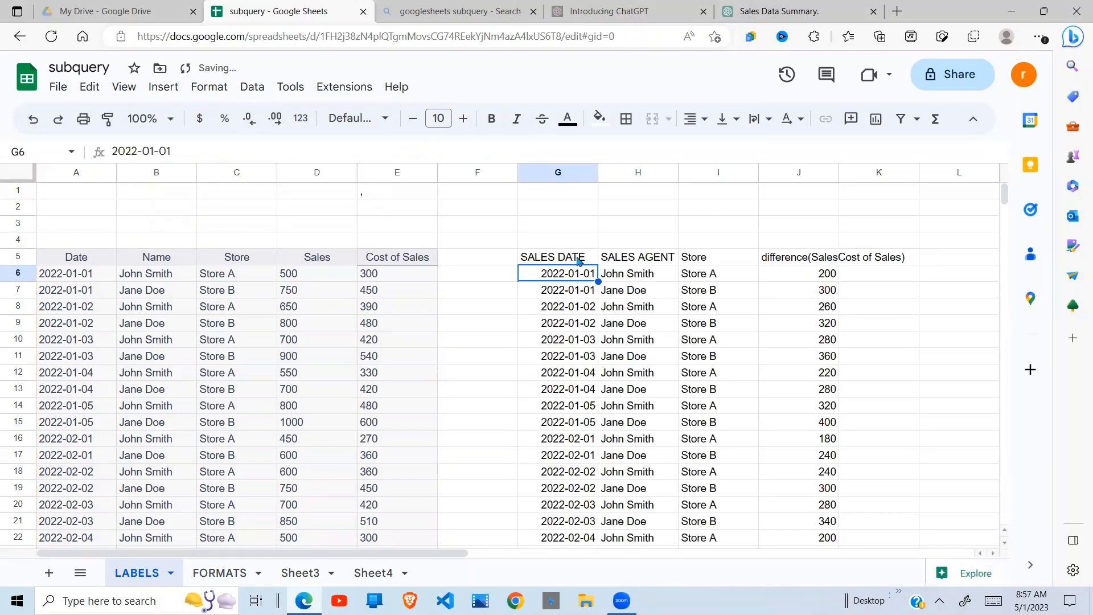
- Check the headings of the query result in G5, H5, I5 and J5 after the relabelling
click(577, 260)
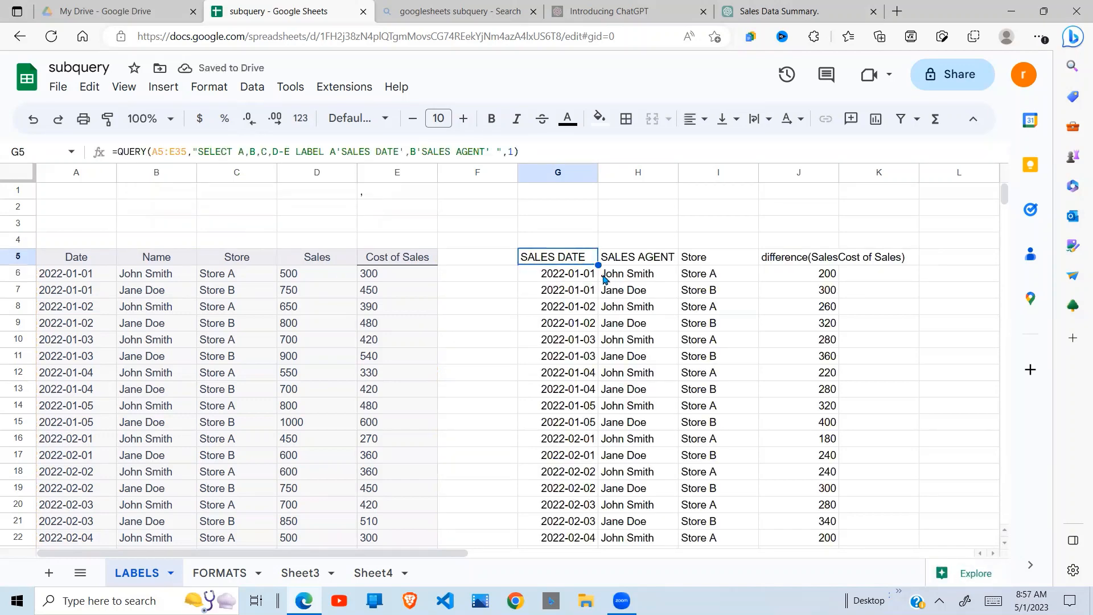
click(648, 263)
click(713, 263)
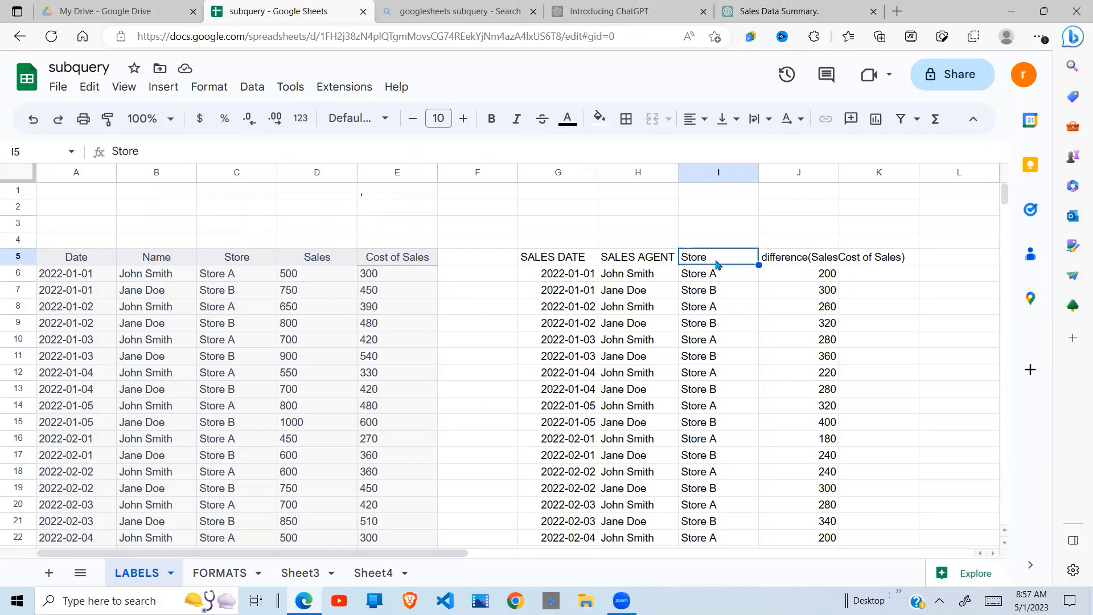
click(791, 263)
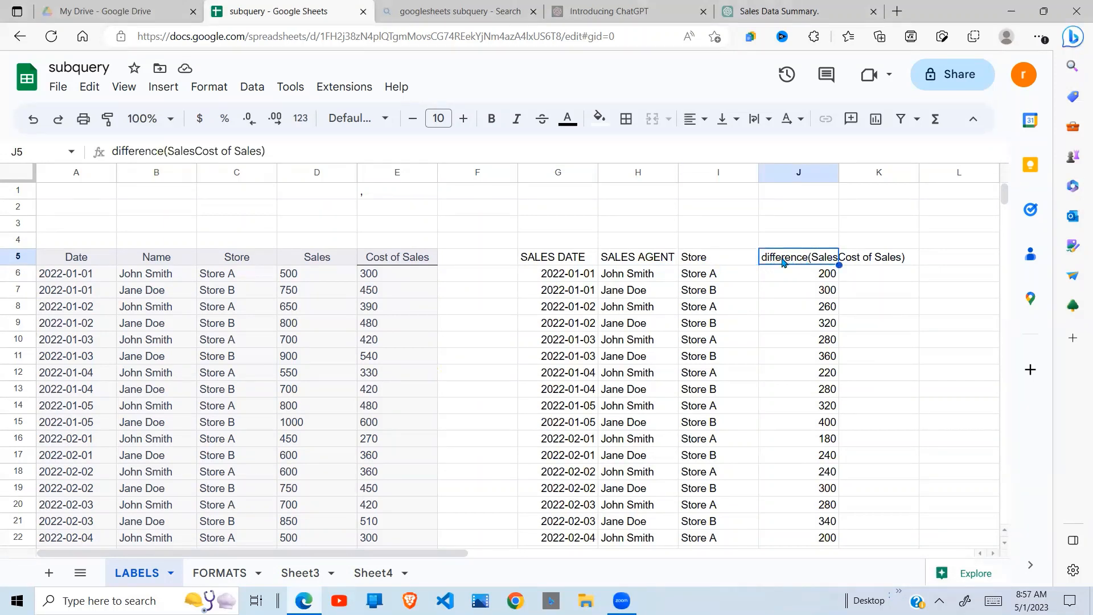
- Extend the LABEL clause in the G5 query with a comma and D-E'GROSS PROFIT' to rename the sales-minus-cost header
click(567, 258)
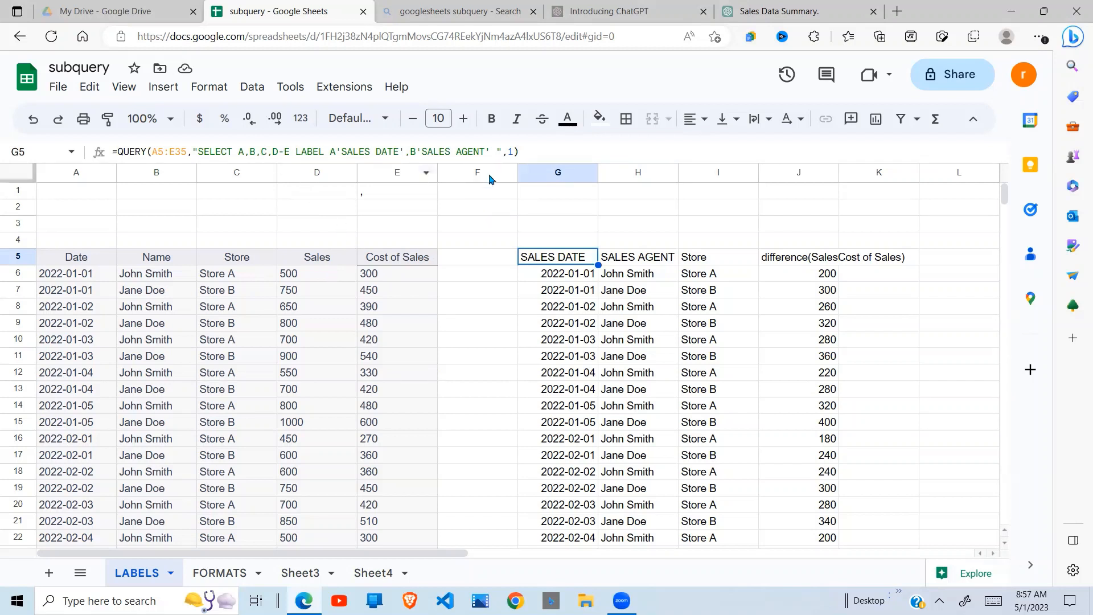
click(488, 151)
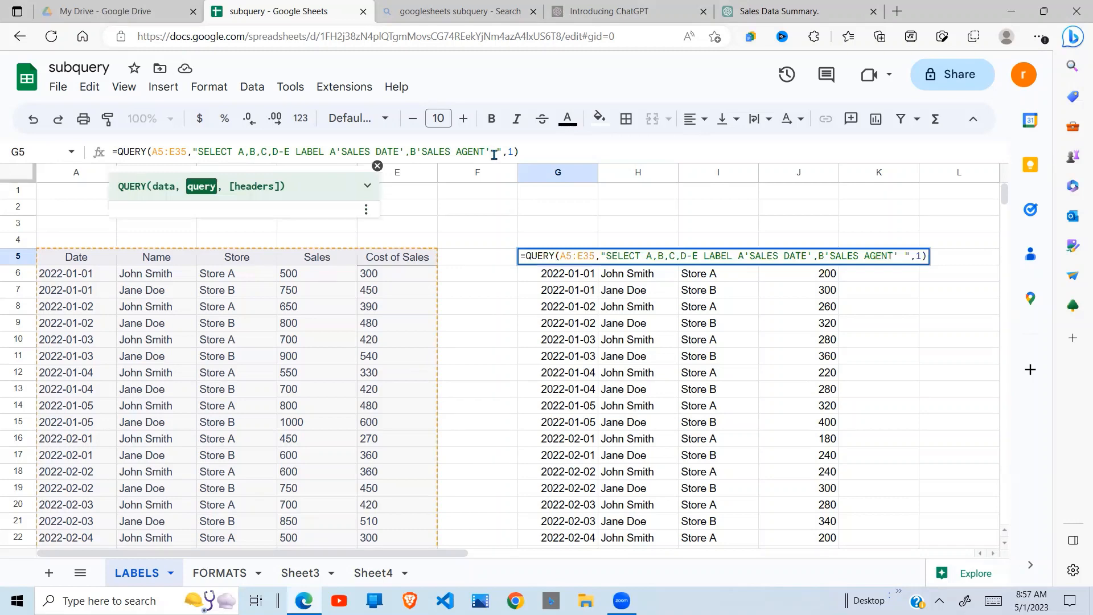
text(,)
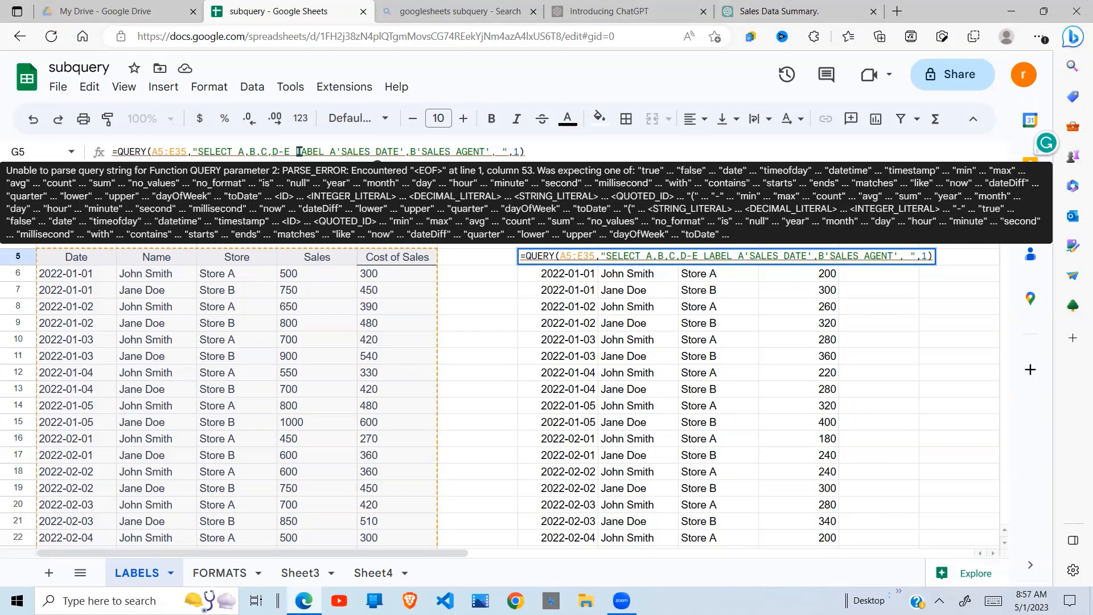
text(D)
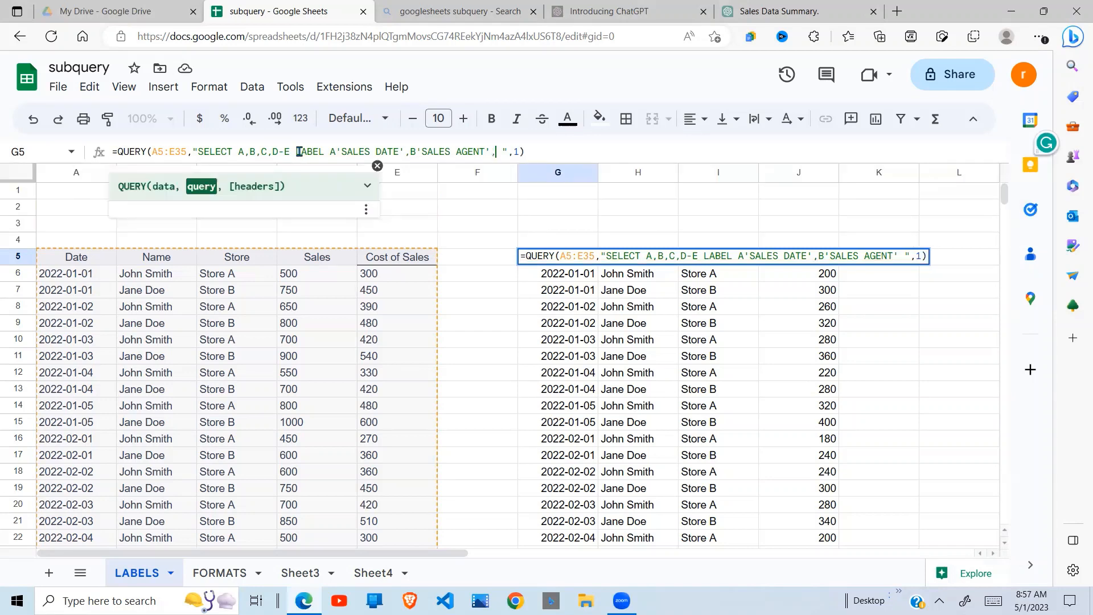
text(-E )
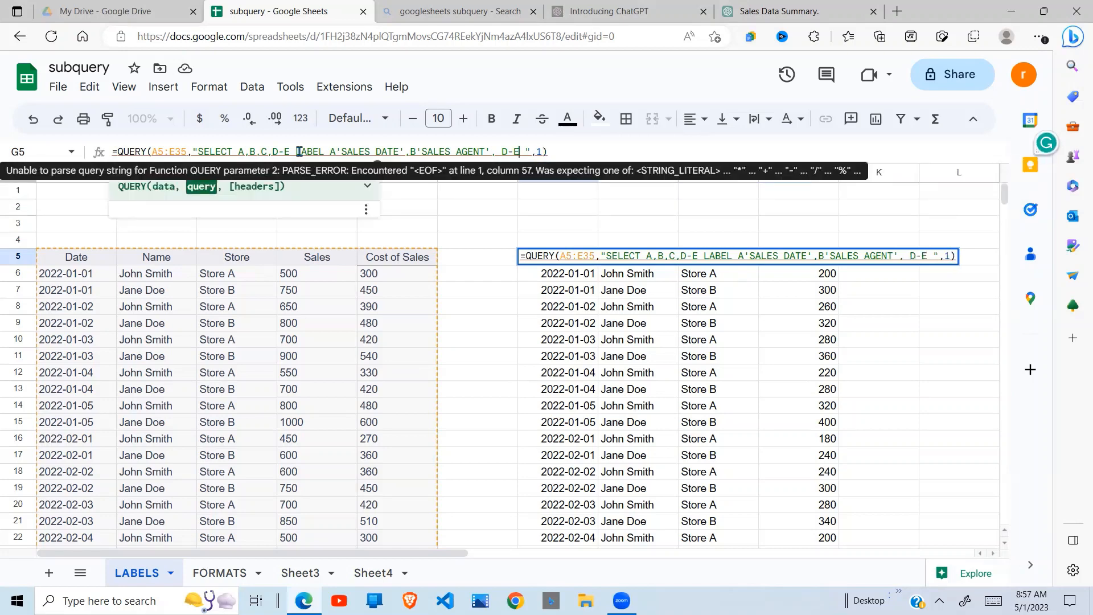
text('')
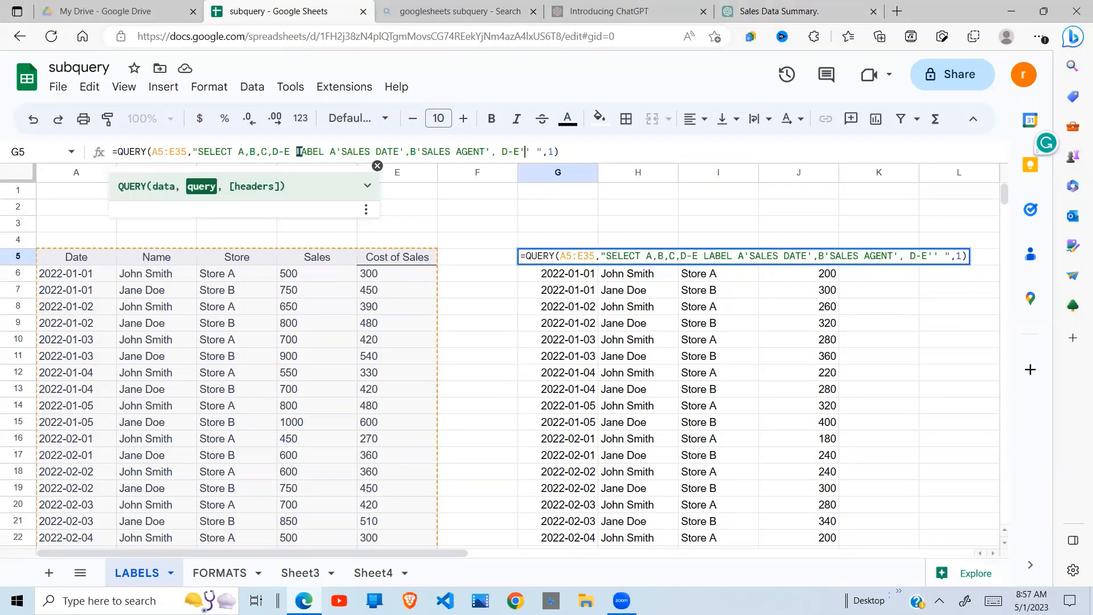
text(GRODD)
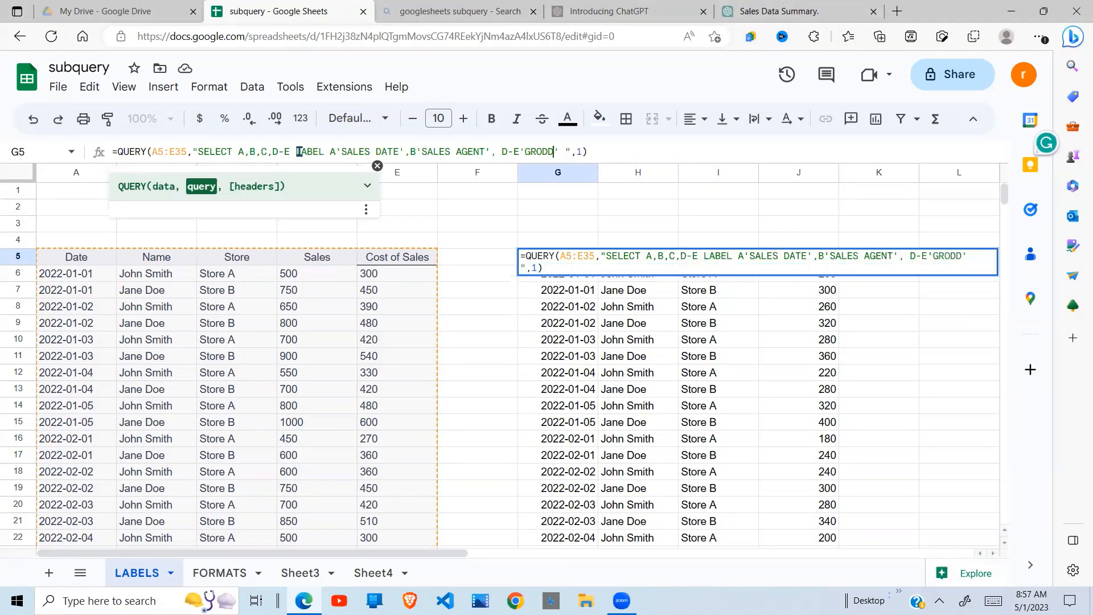
key(BackSpace)
key(BackSpace)
text(SS PROF)
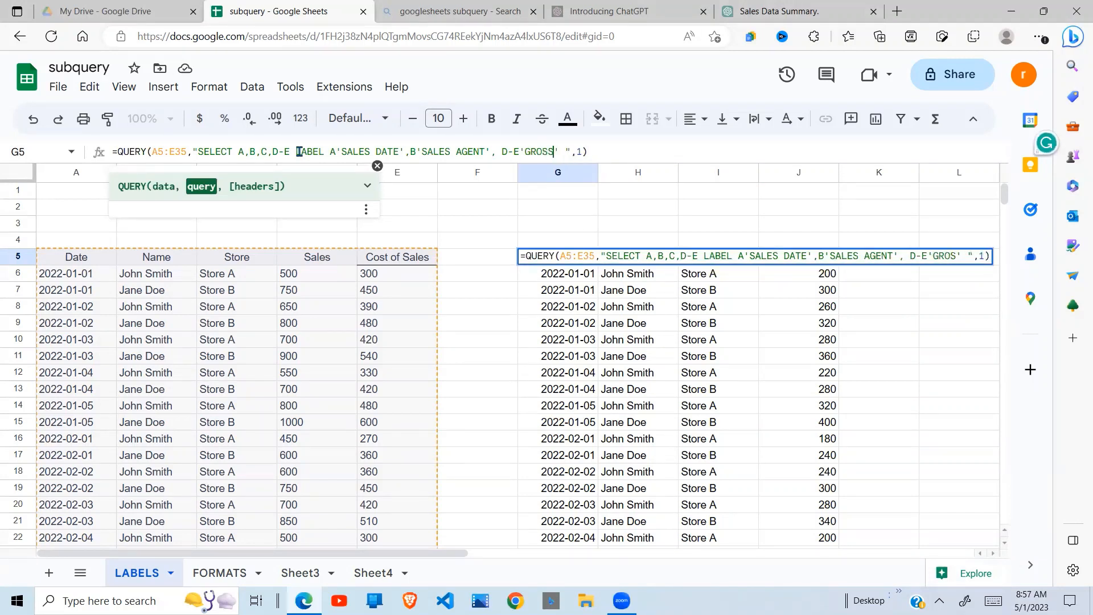
text(IT)
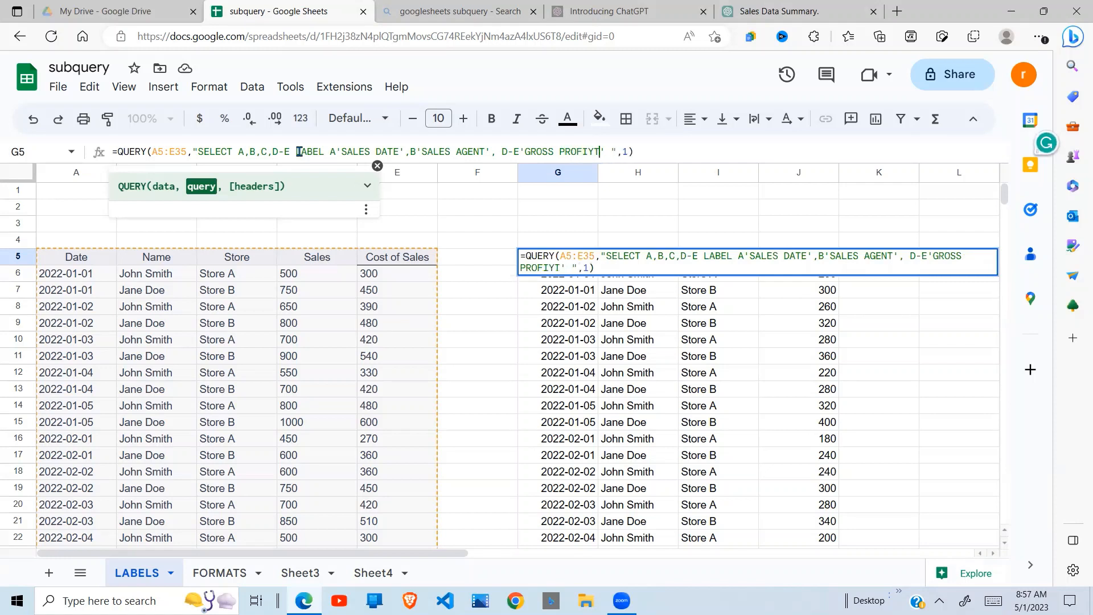
key(BackSpace)
text(T)
key(Return)
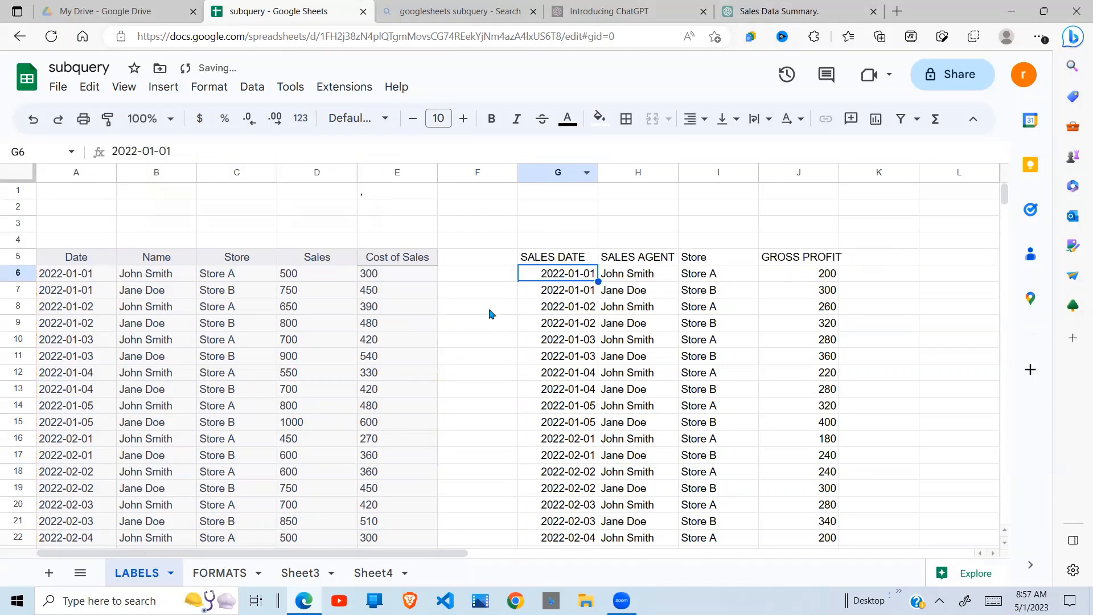
click(748, 283)
click(799, 263)
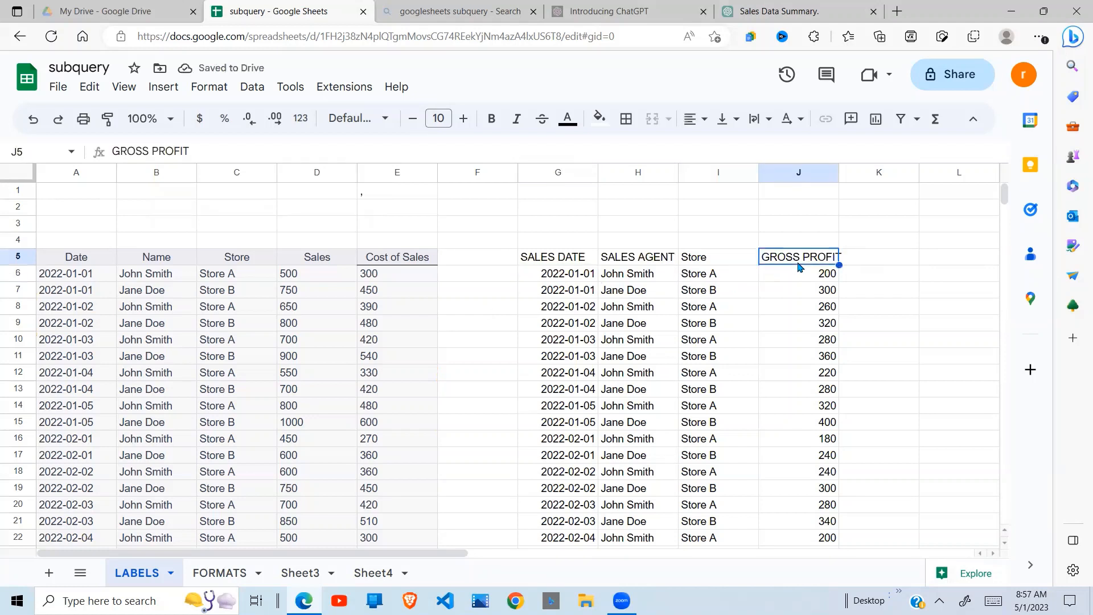
- Enter =QUERY(A5:E35,"SELECT C, SUM(D) GROUP BY C ",1) in cell G5 to total the sales per store
click(543, 260)
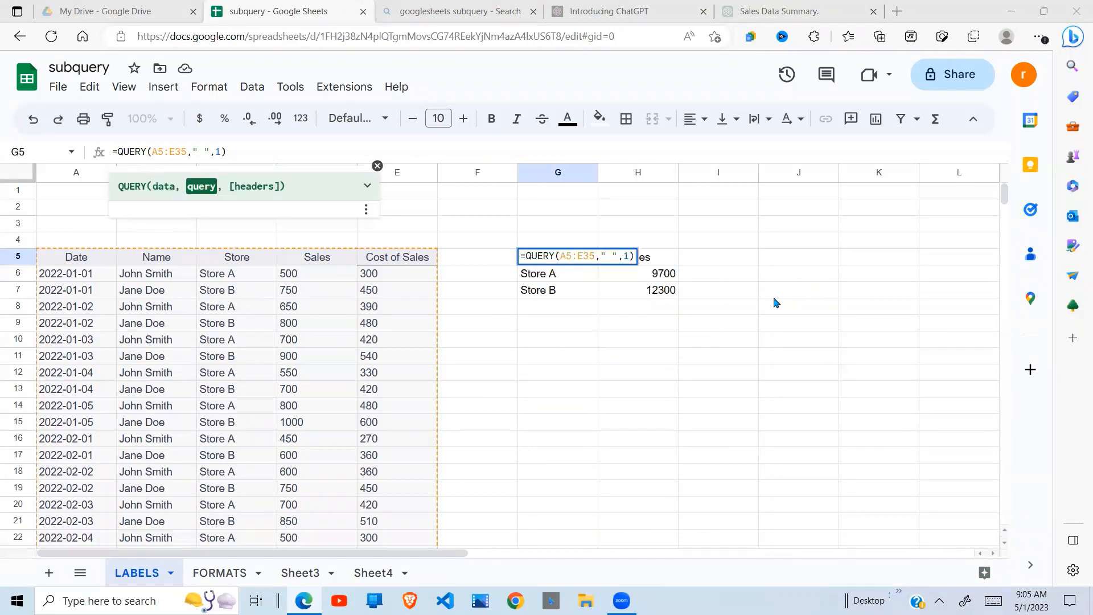
click(199, 152)
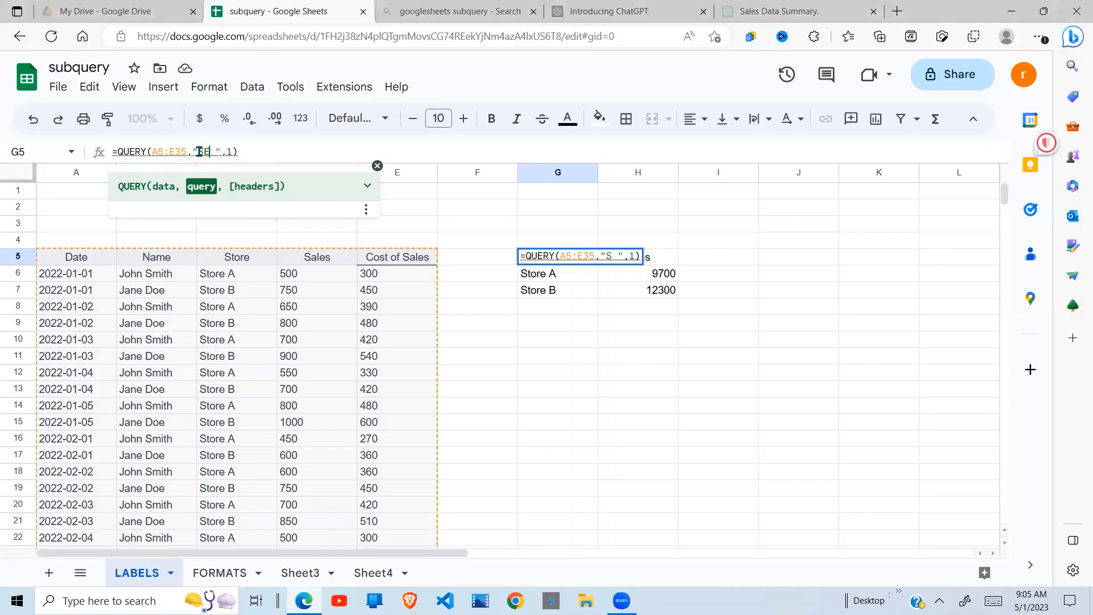
text(SEC)
key(BackSpace)
text(LECT)
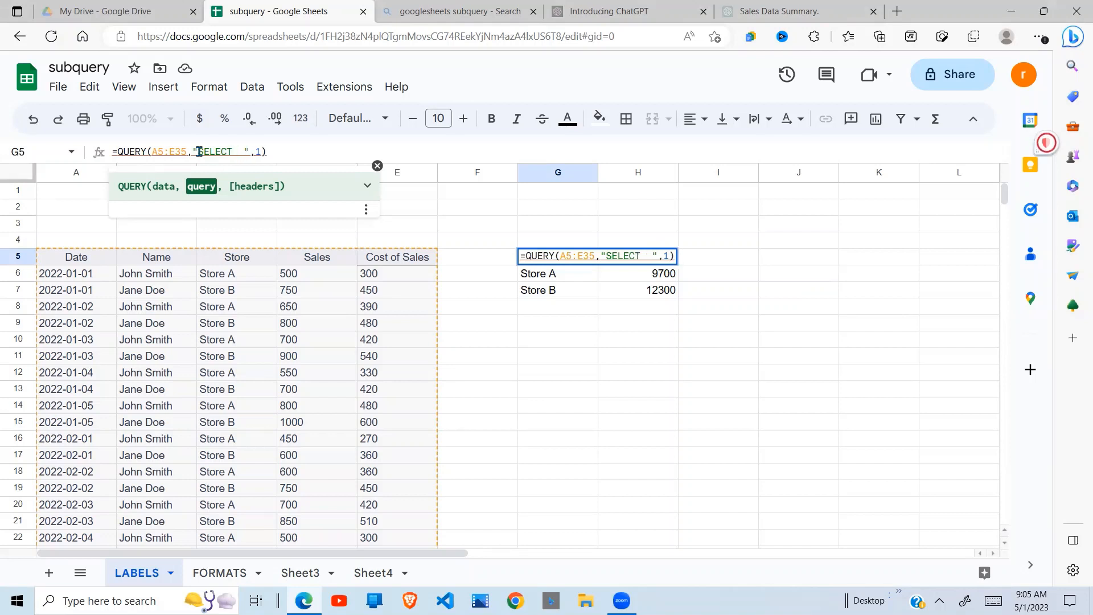
text( C, SU )
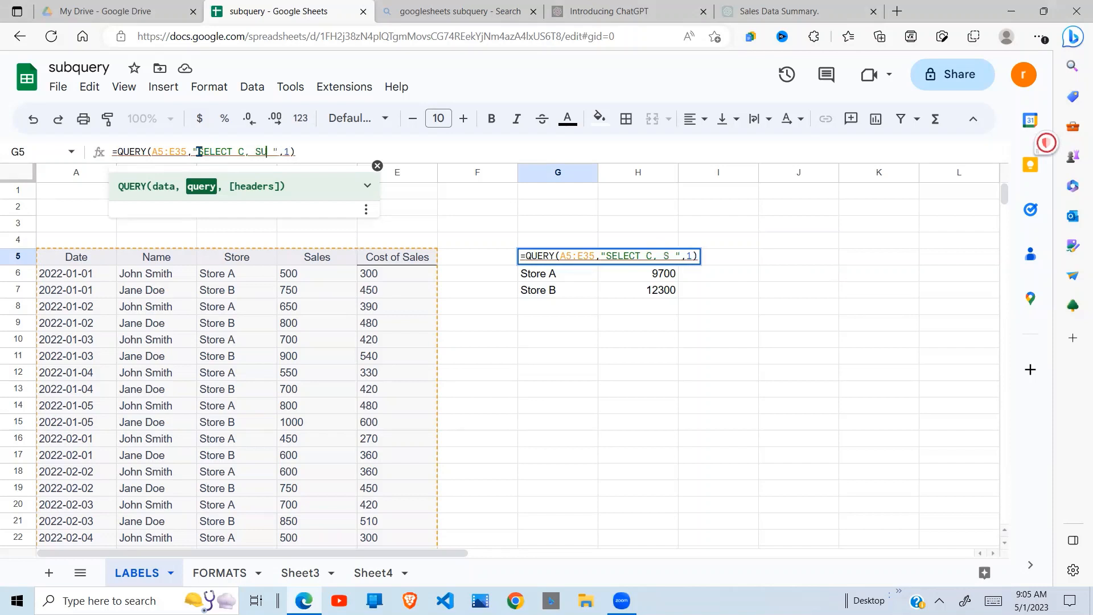
text(M(D))
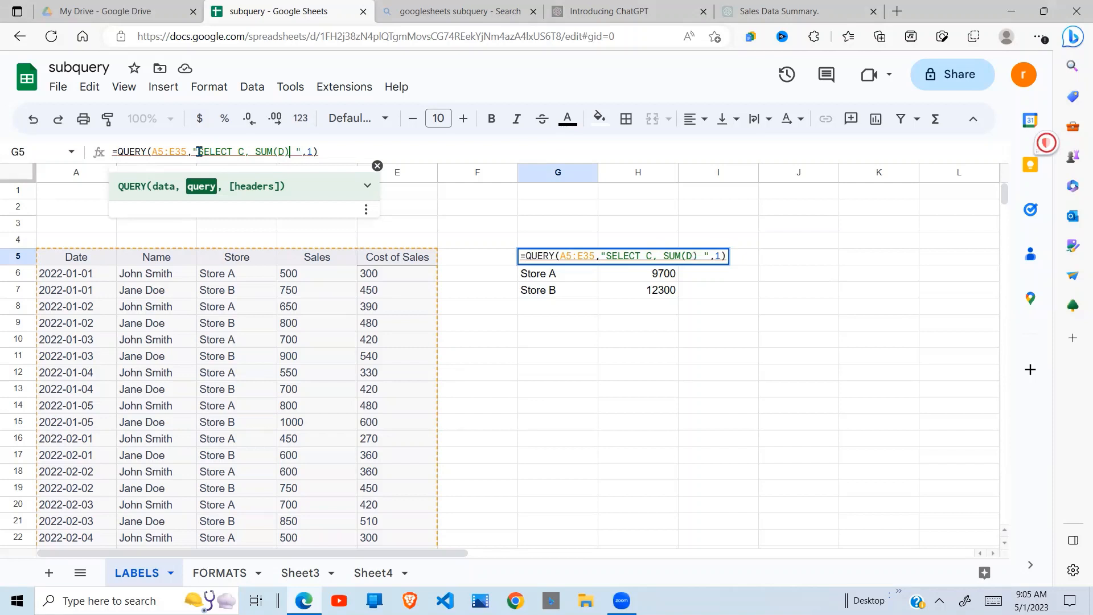
text( GROUP  )
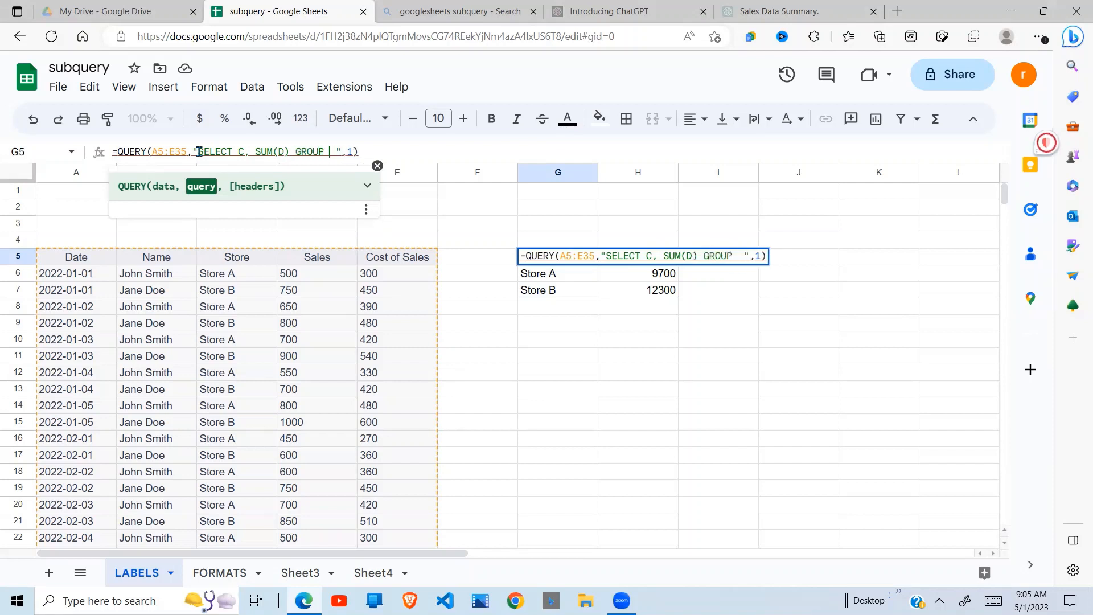
text(BY C)
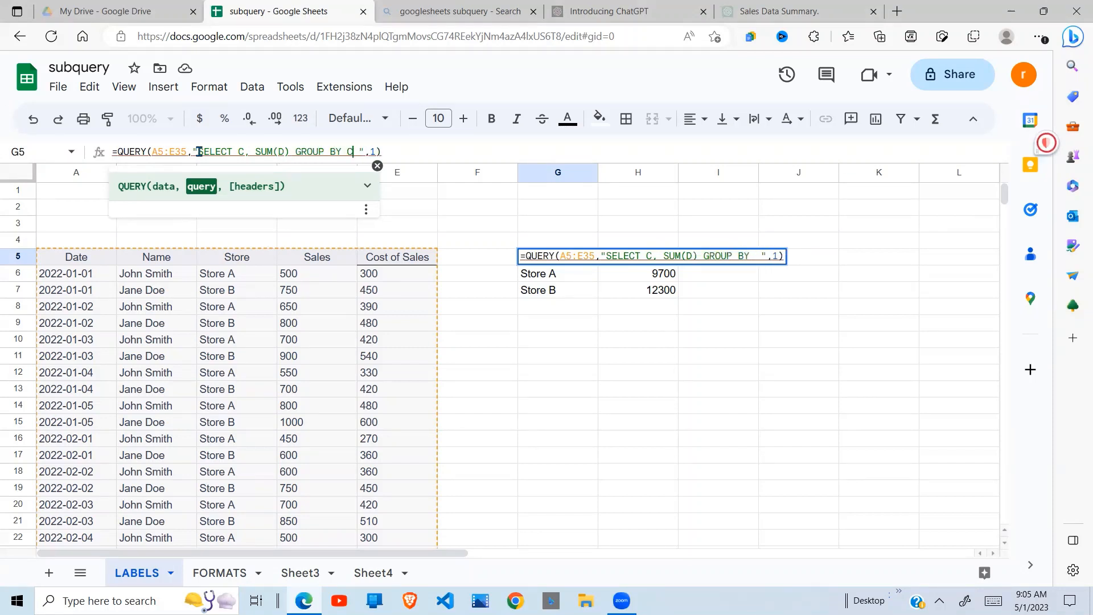
key(Return)
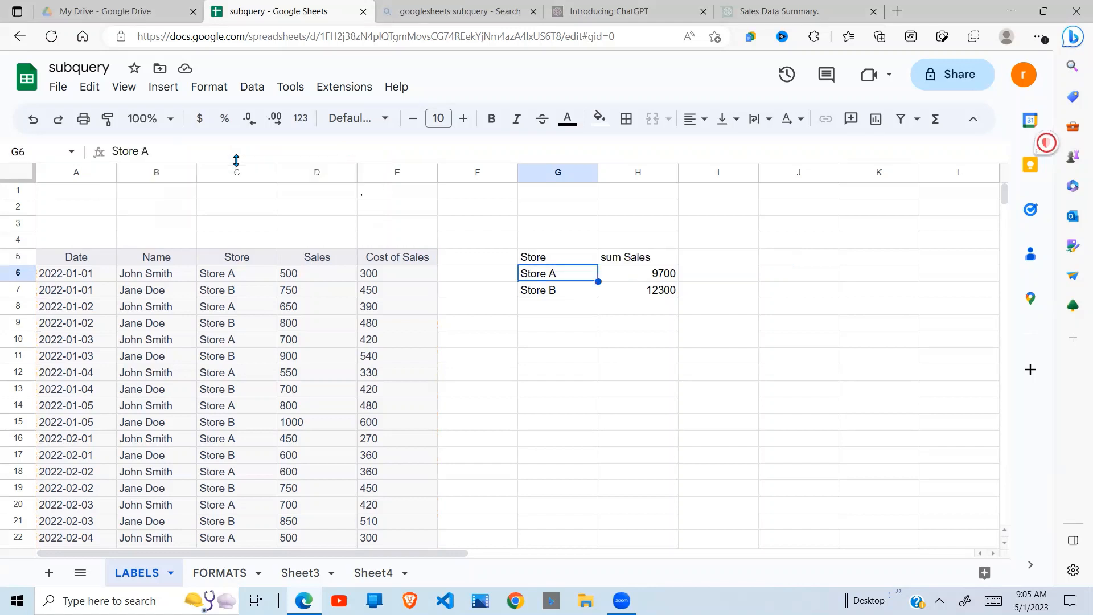
- Examine the grouped query result, checking the headings in G5 and H5 and the store totals in G6:H7
click(642, 290)
click(547, 260)
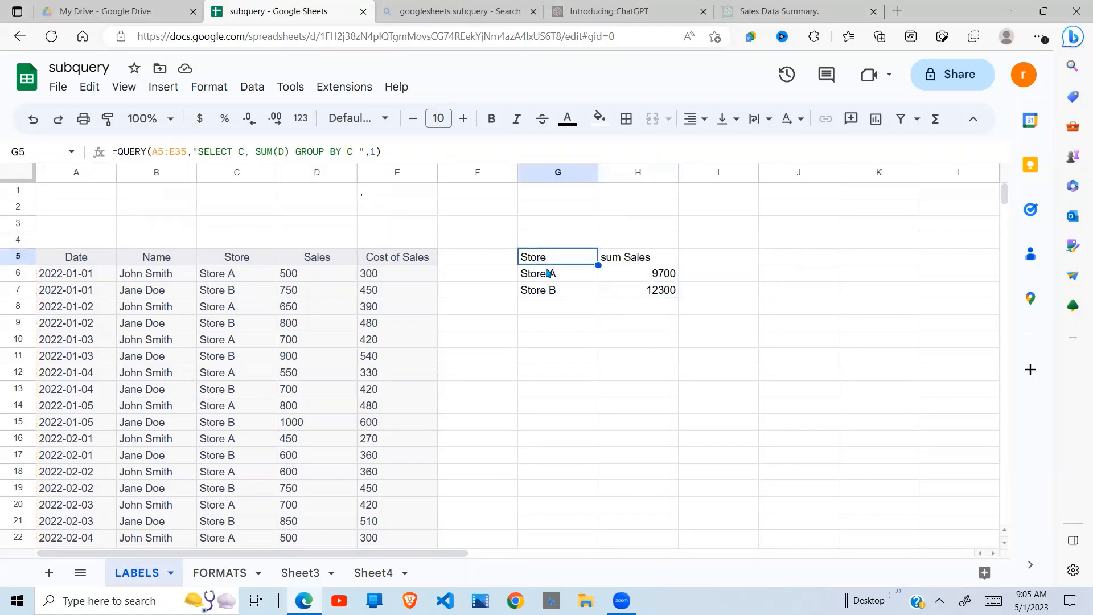
click(546, 275)
click(642, 262)
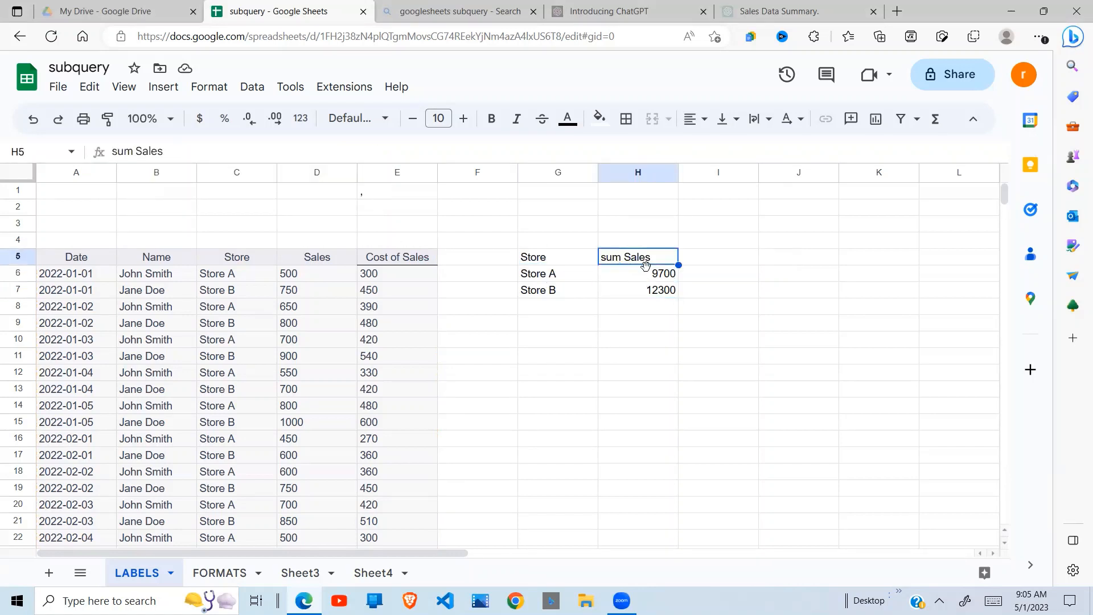
click(661, 296)
drag(533, 276, 656, 295)
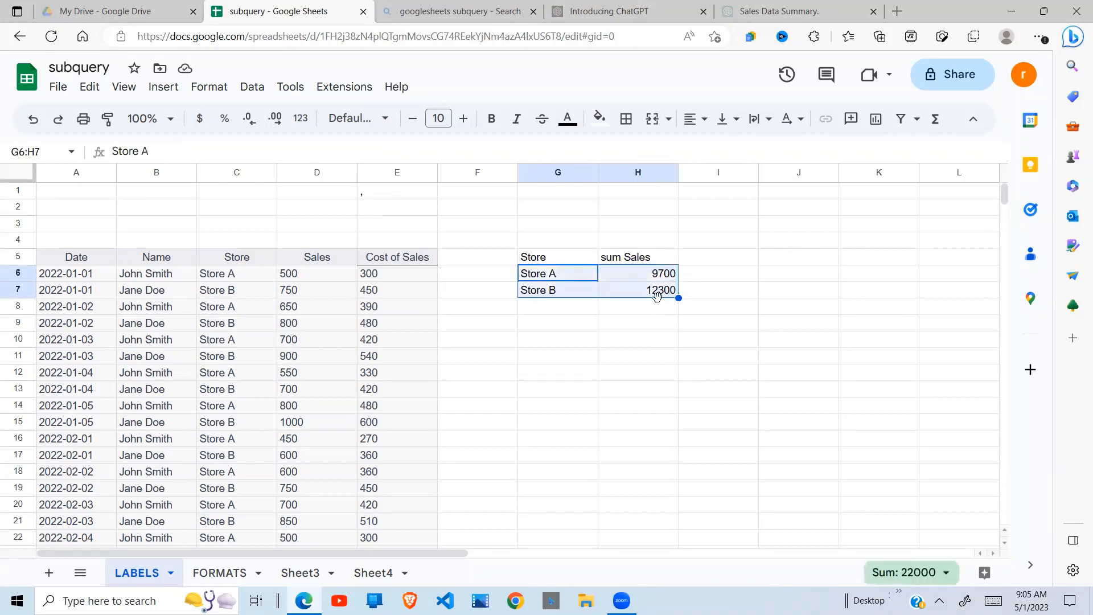
- Add LABEL SUM(D)'SALES' after GROUP BY C in the G5 query to rename the summed sales header
click(545, 261)
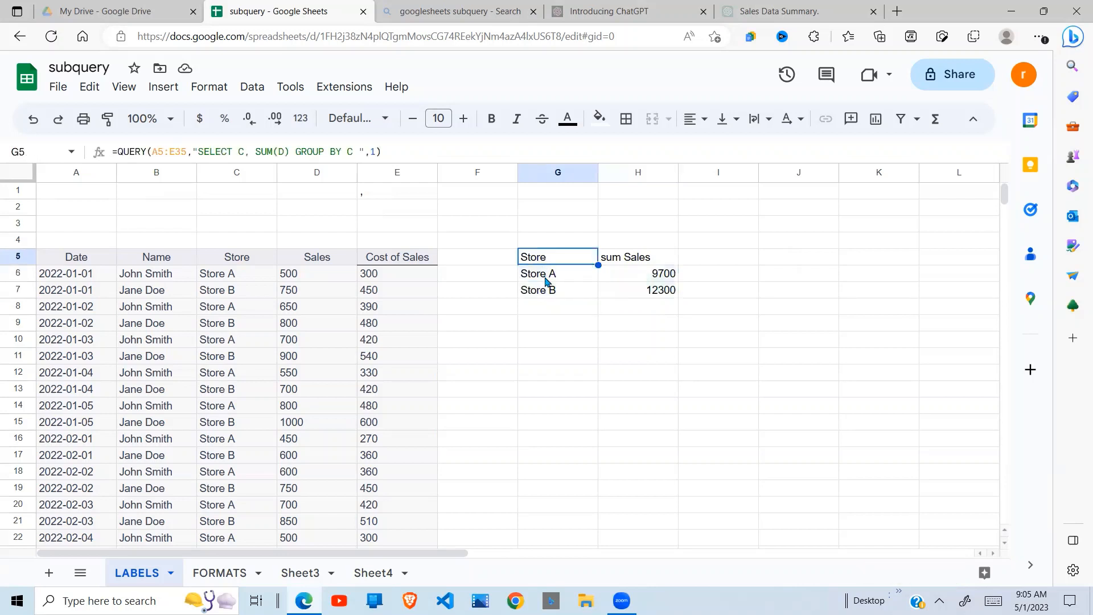
click(351, 151)
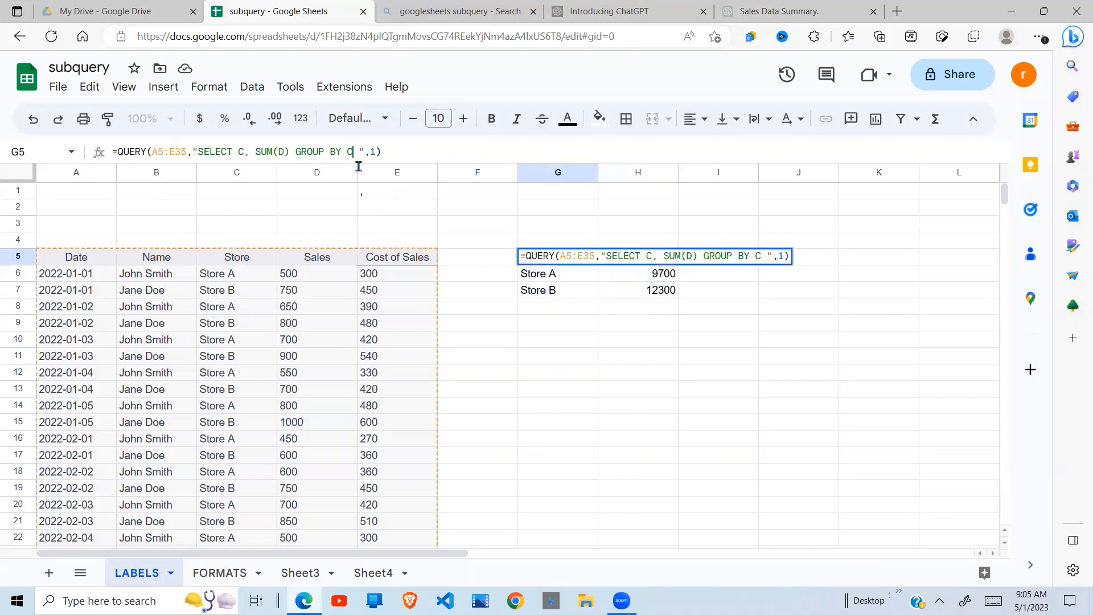
text(LABEL)
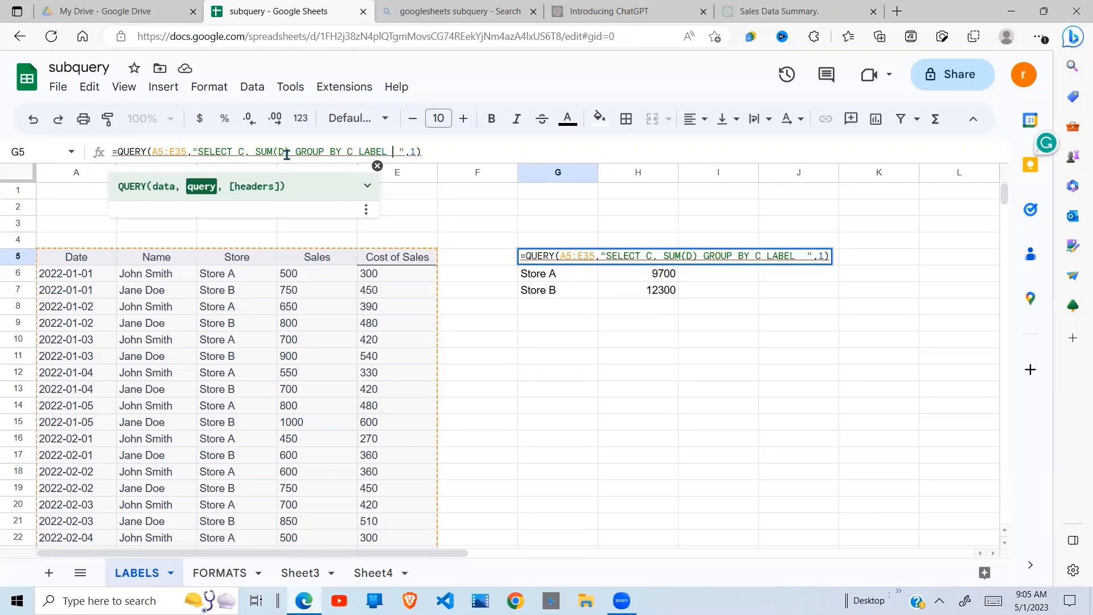
drag(289, 154, 255, 151)
key(ctrl+c)
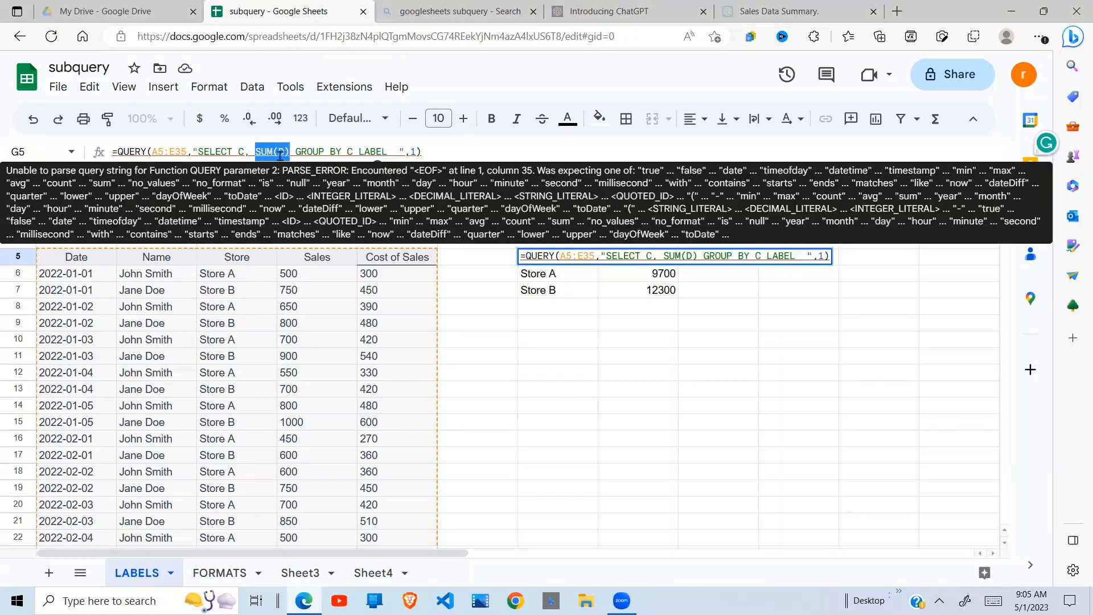
click(387, 151)
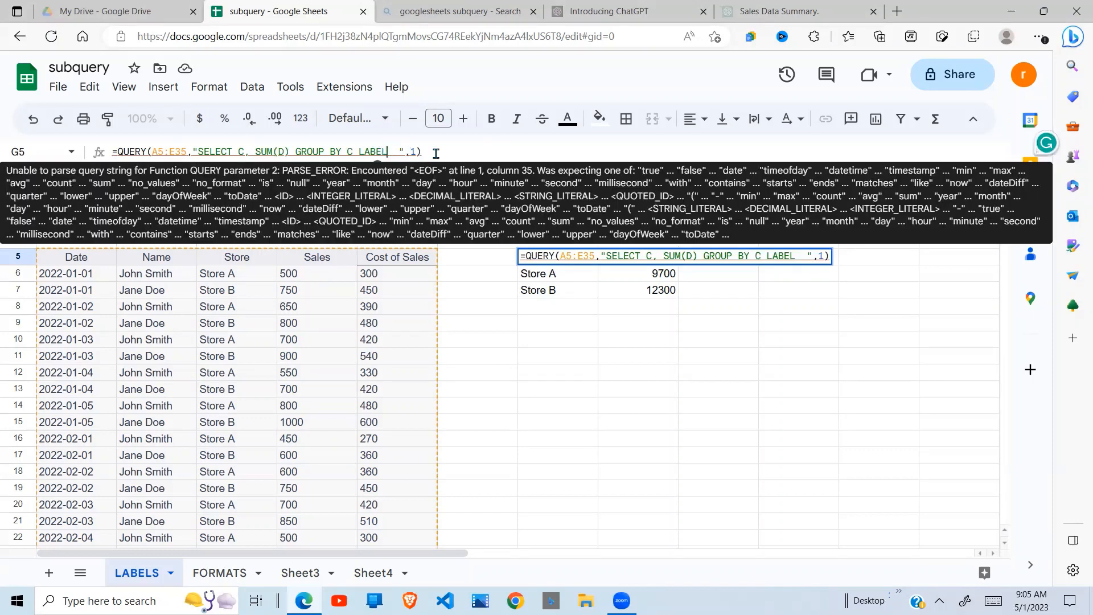
key(ctrl+v)
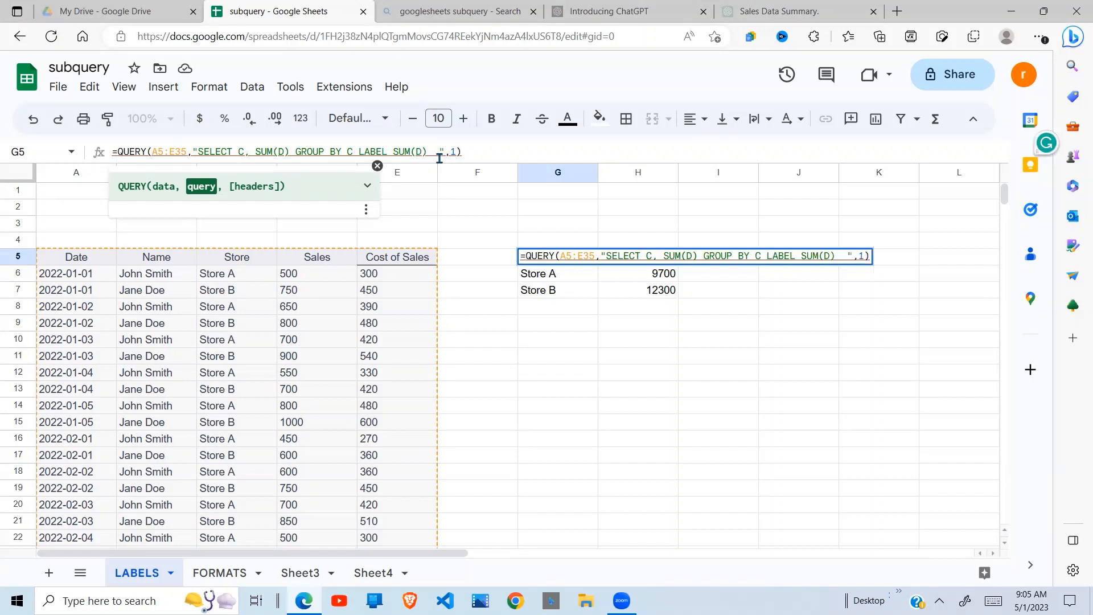
text('')
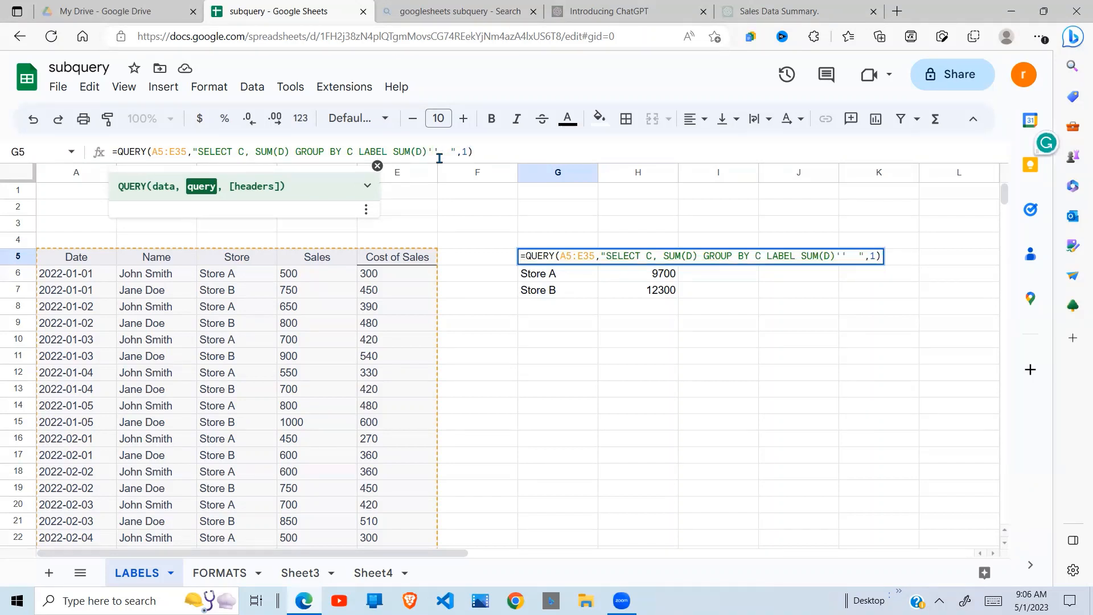
text(SALES)
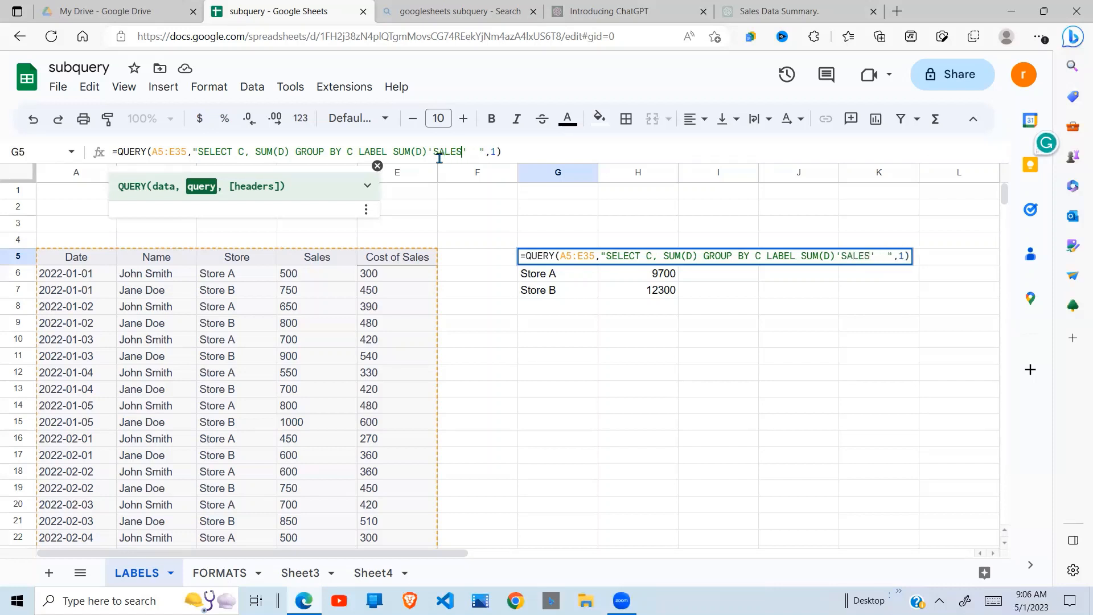
key(Return)
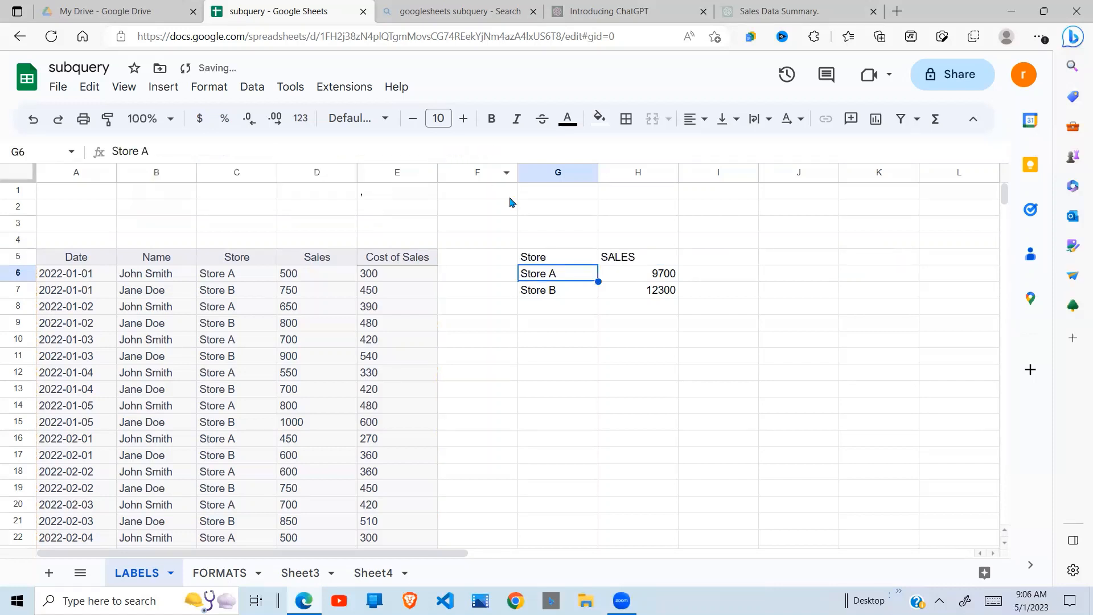
click(553, 261)
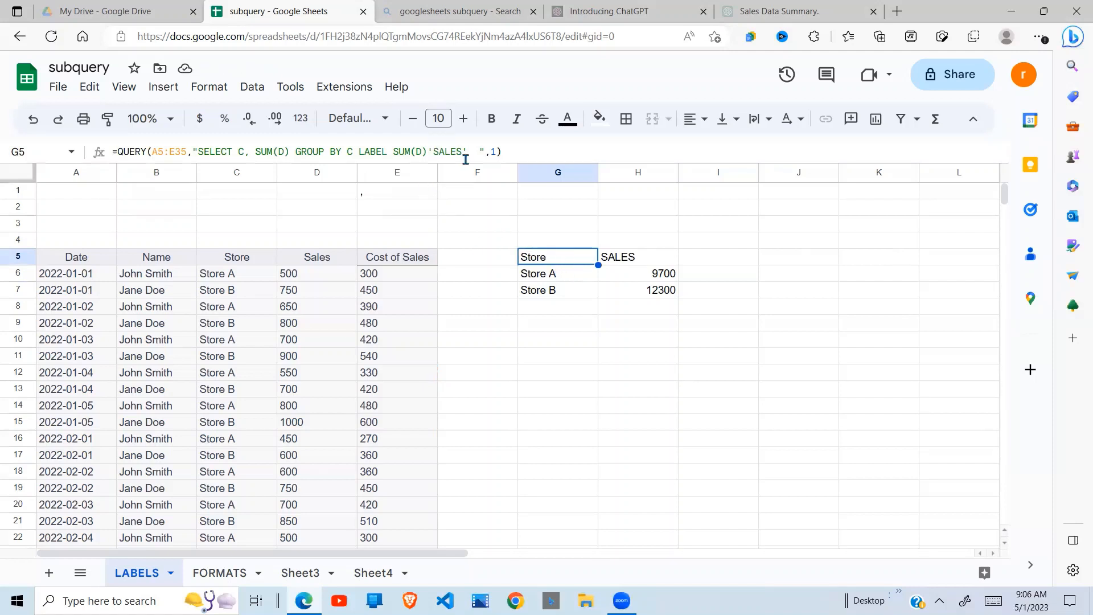
- Extend the LABEL clause in the G5 query with , C'STORES' to rename the store column header
click(450, 151)
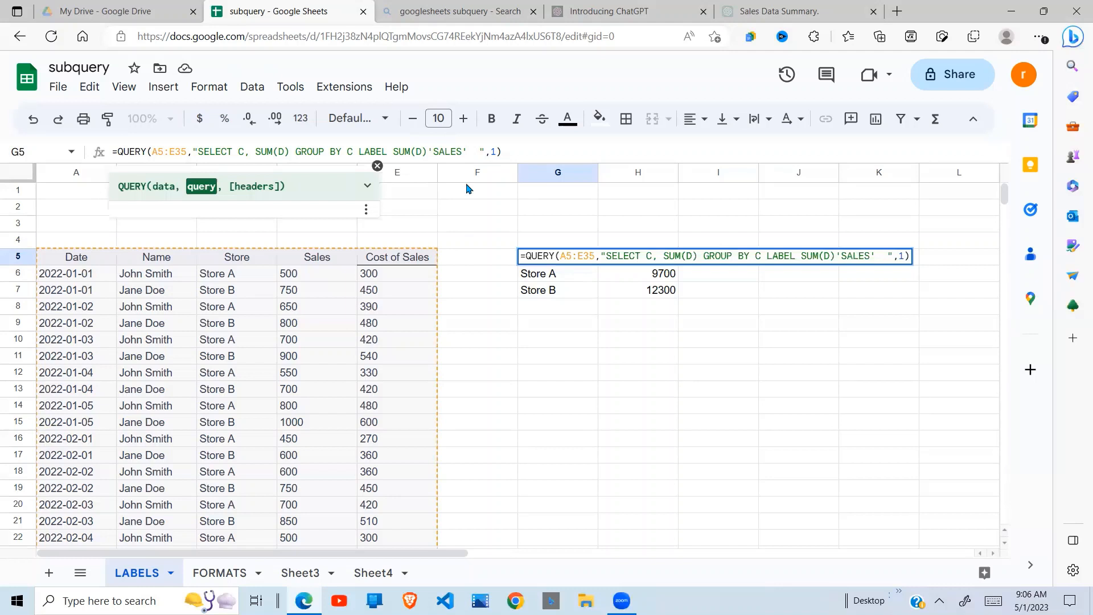
text(, )
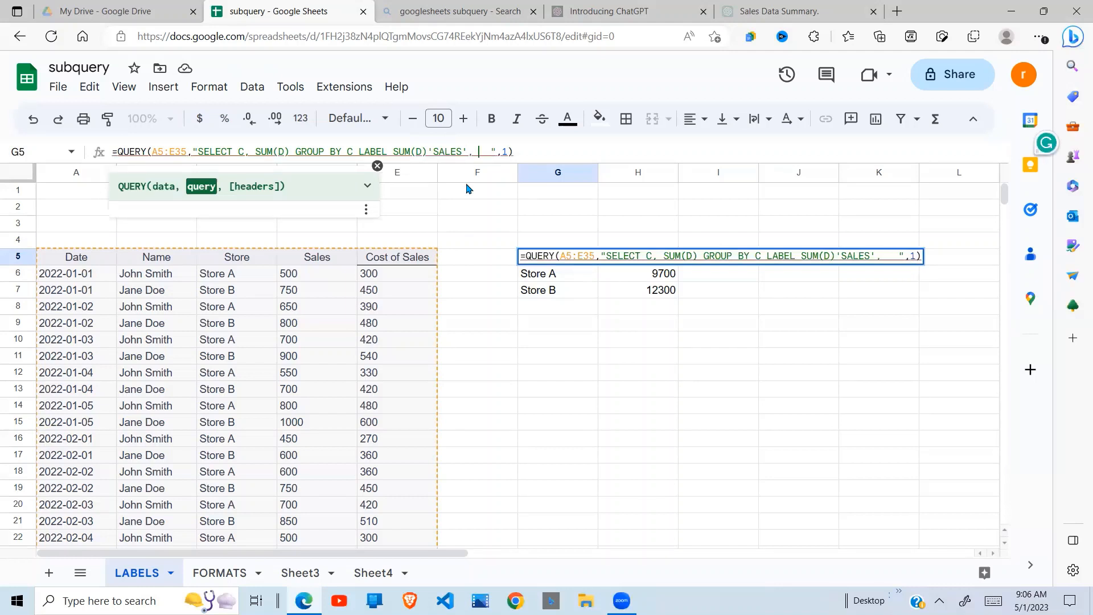
text(C'')
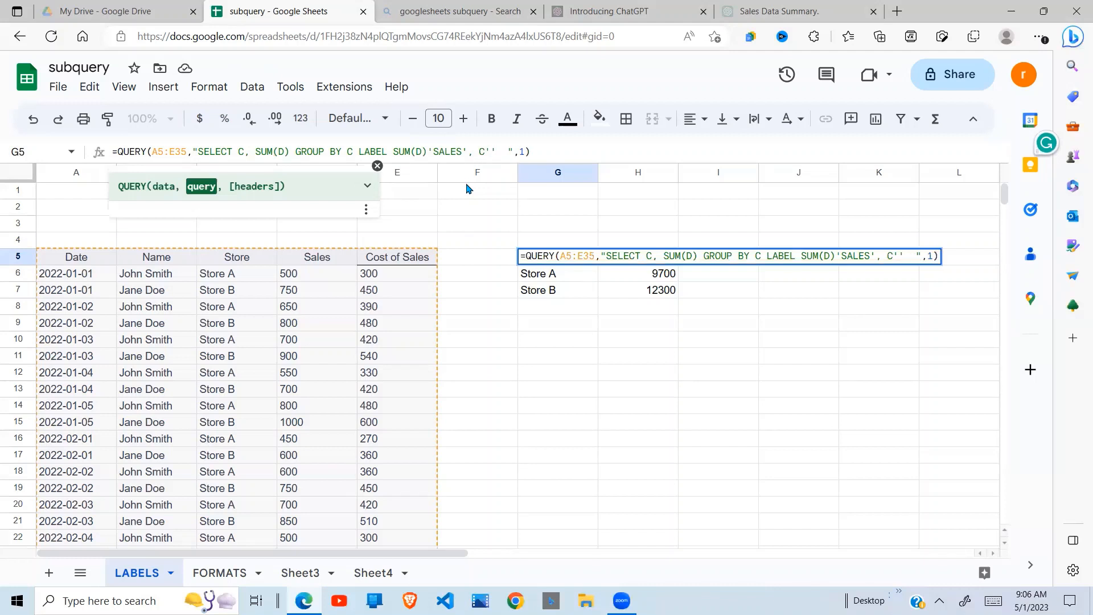
text(STORES)
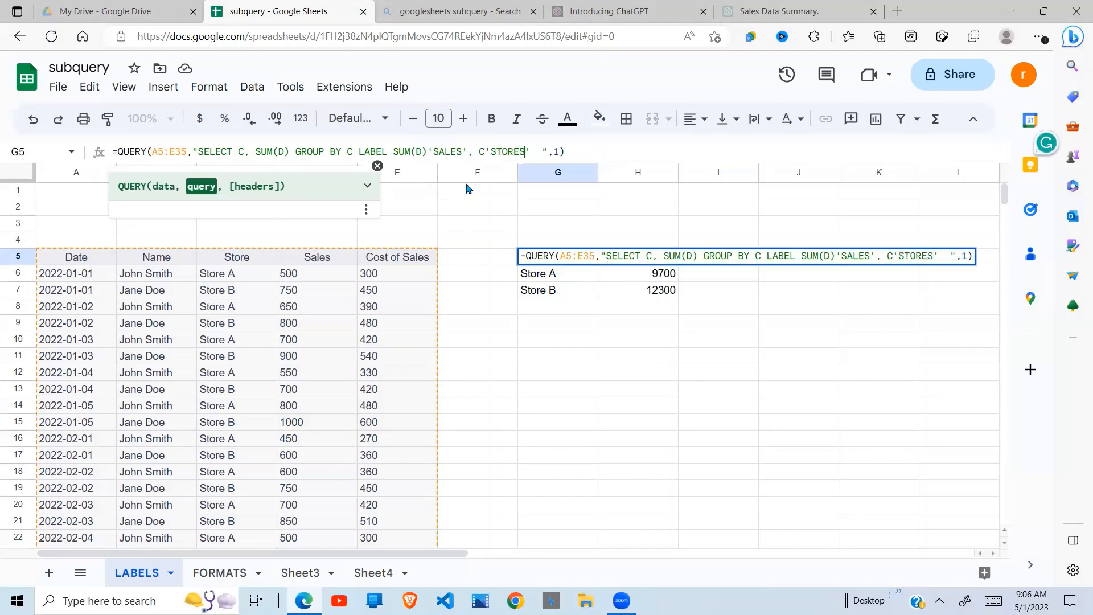
key(Return)
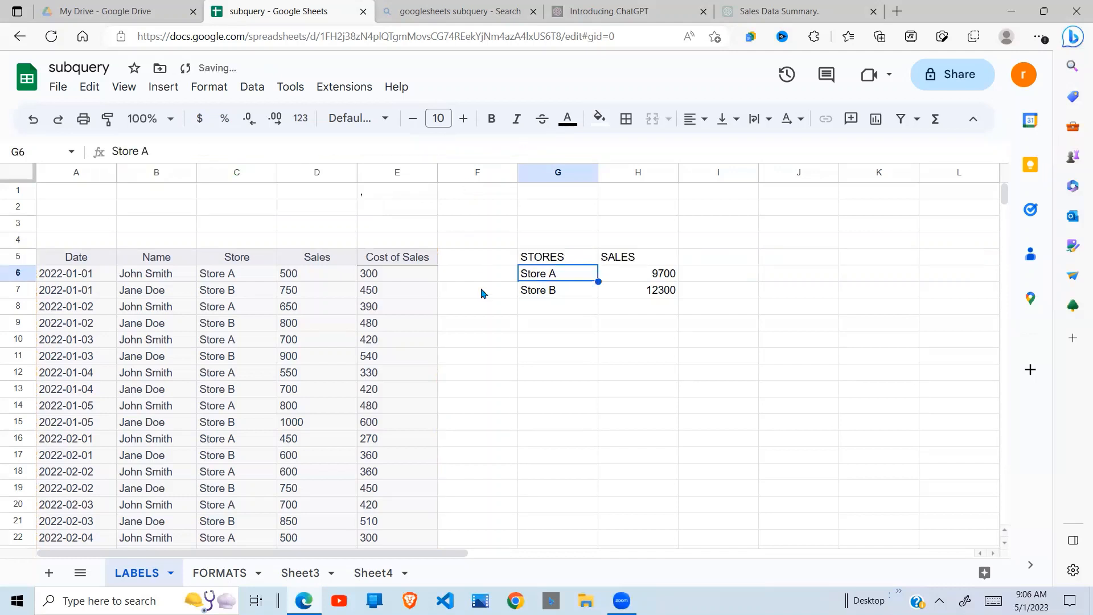
click(611, 278)
click(585, 262)
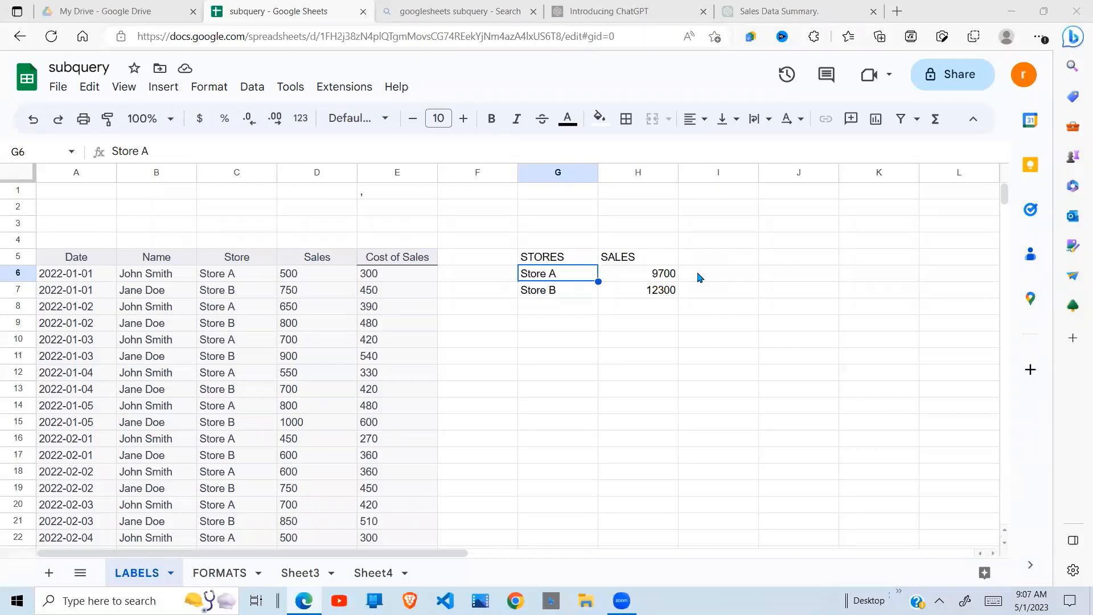
click(650, 259)
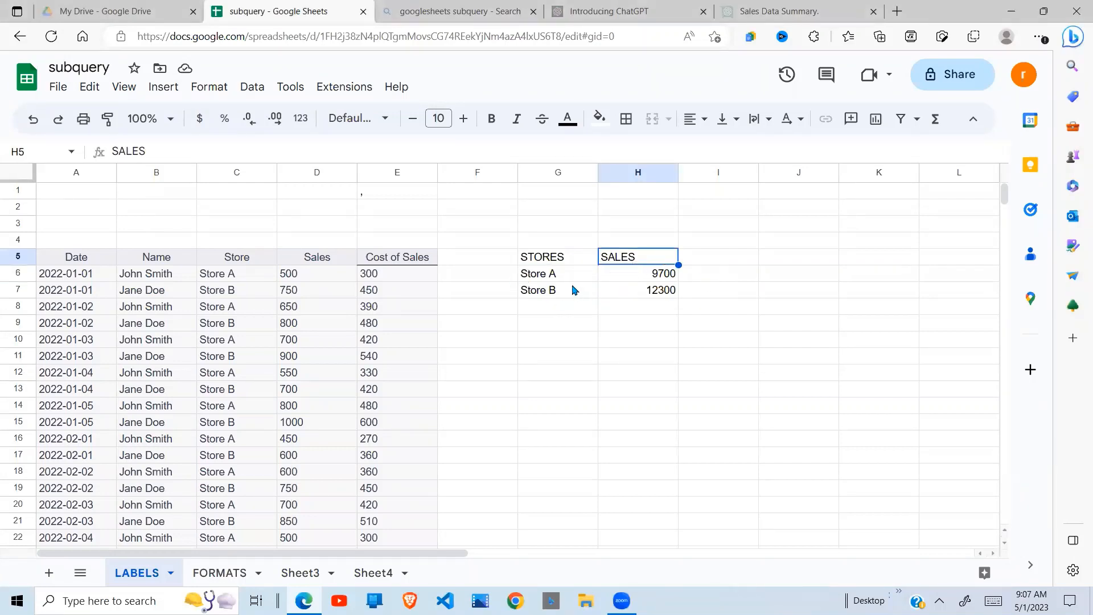
- Add SUM(D)-SUM(E) after SUM(D) in the SELECT clause of the G5 query to return each store's sales minus costs
click(548, 262)
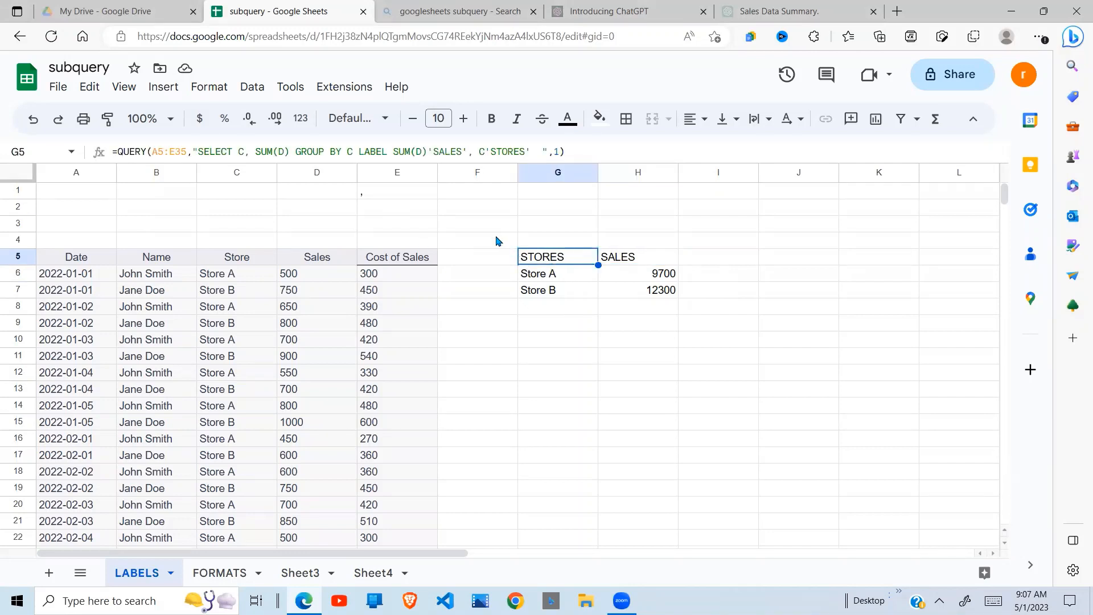
click(289, 152)
text(, S)
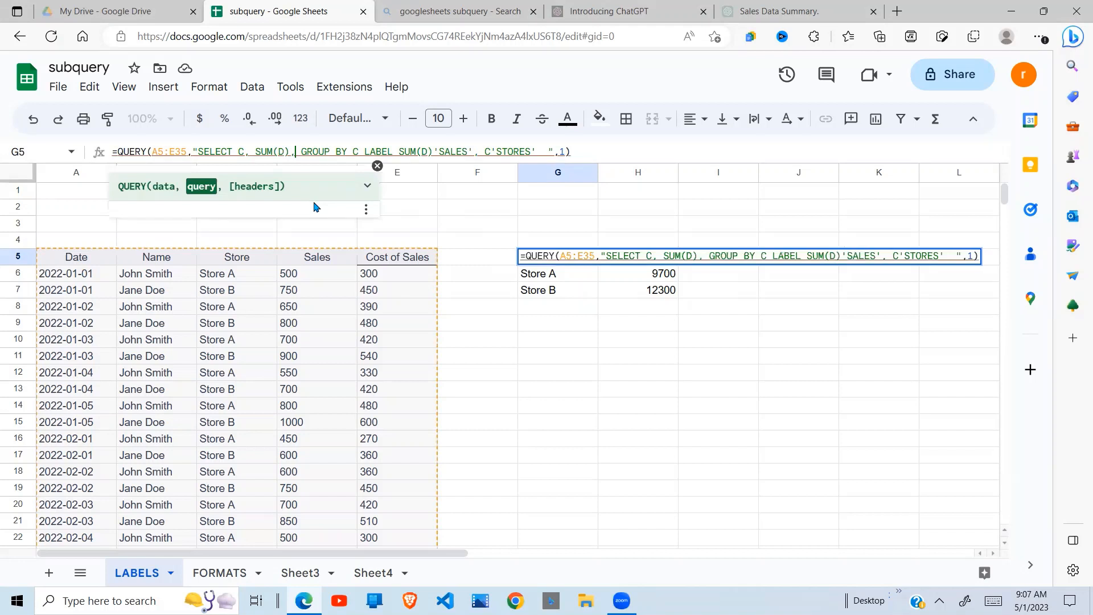
text(UM)
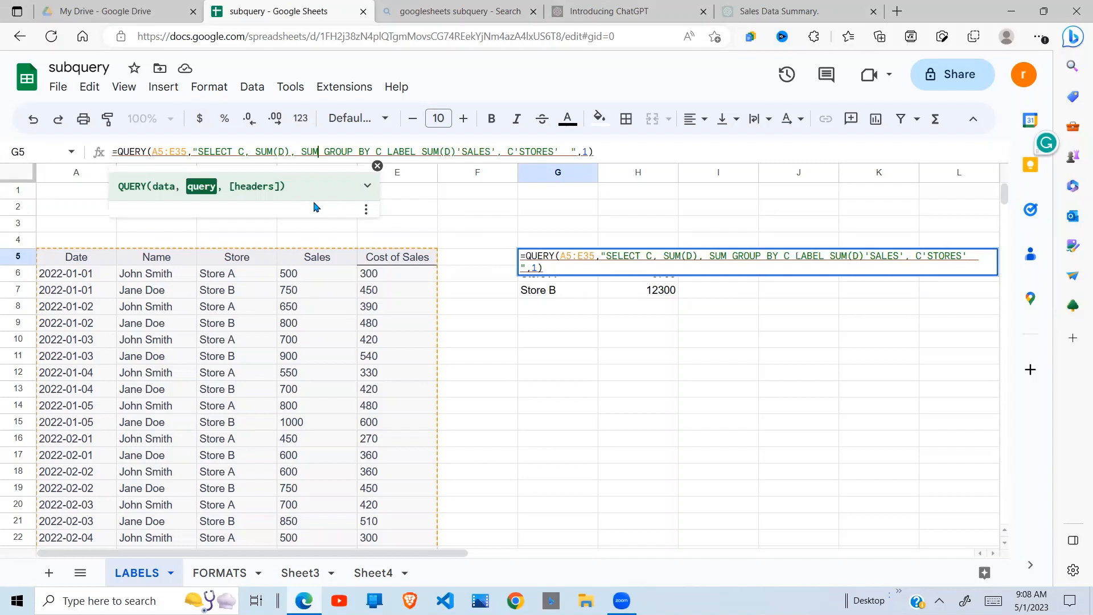
text((D)
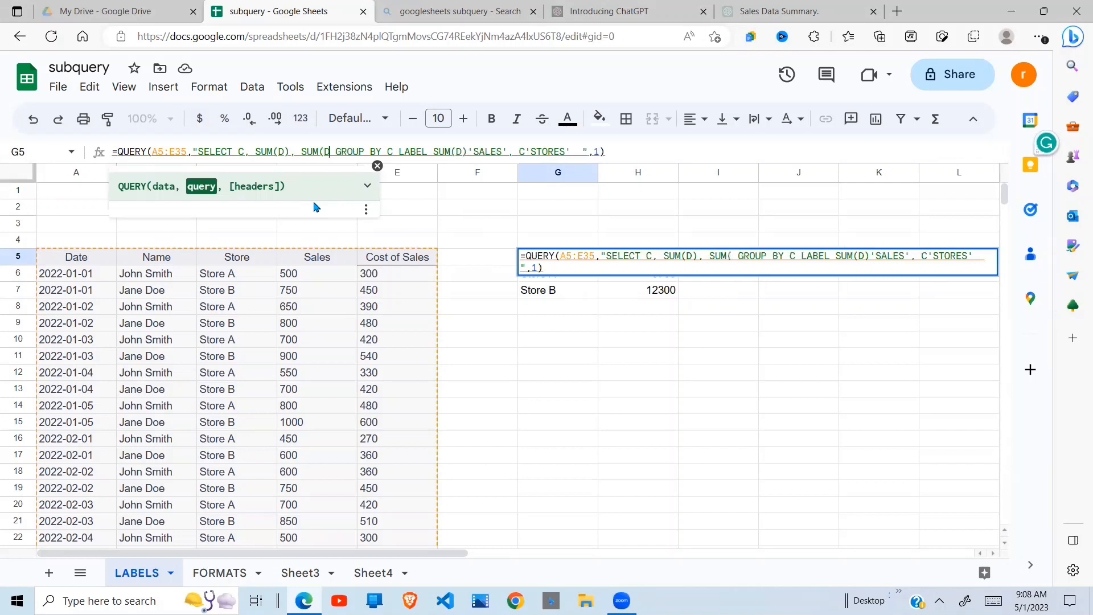
text())
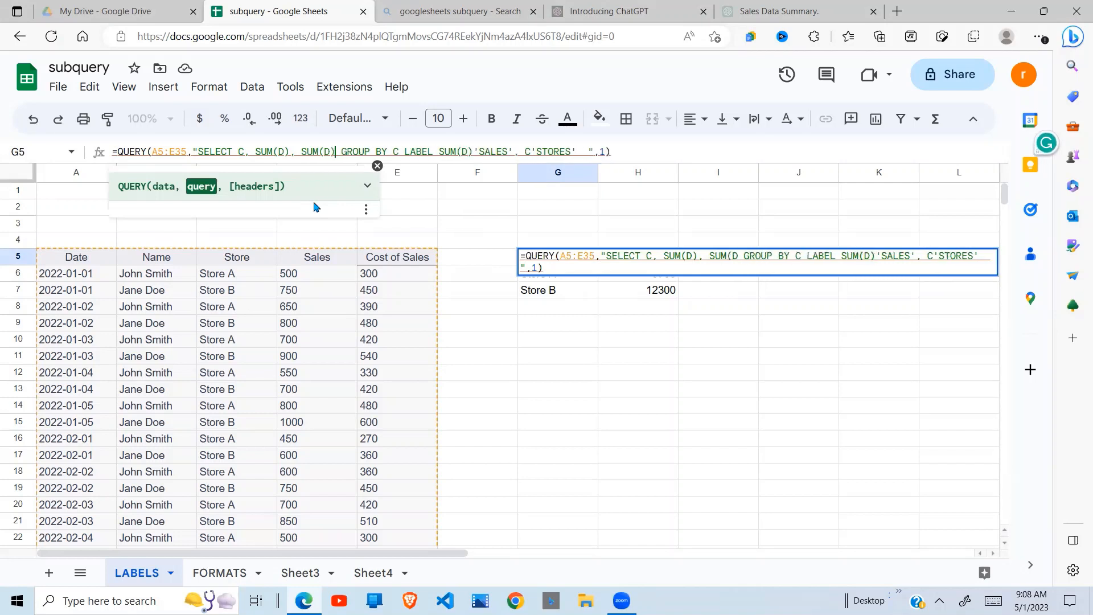
text(-SUM)
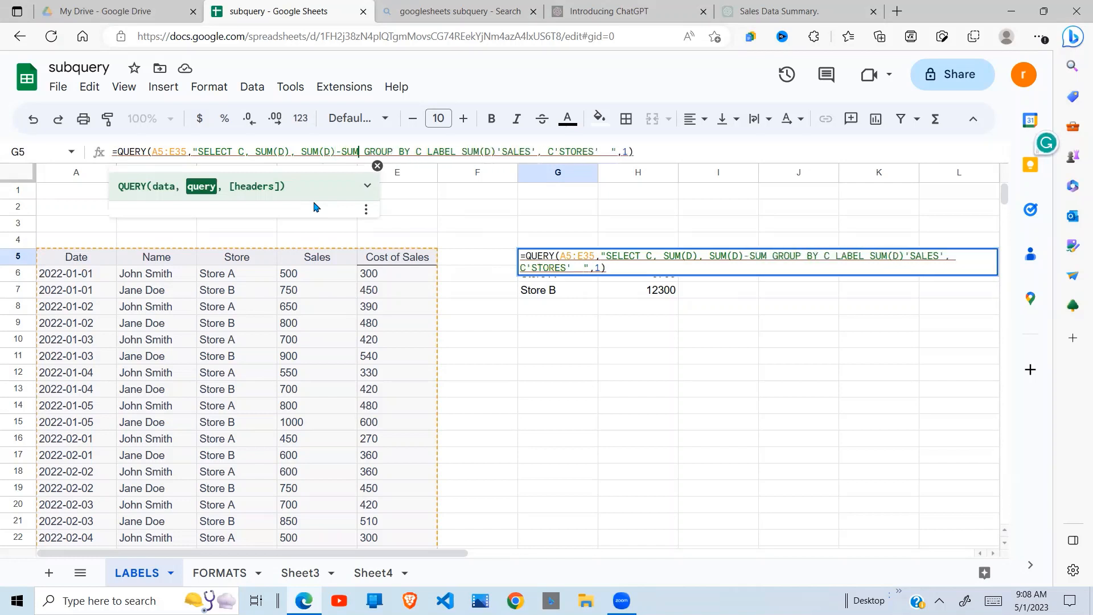
text((E))
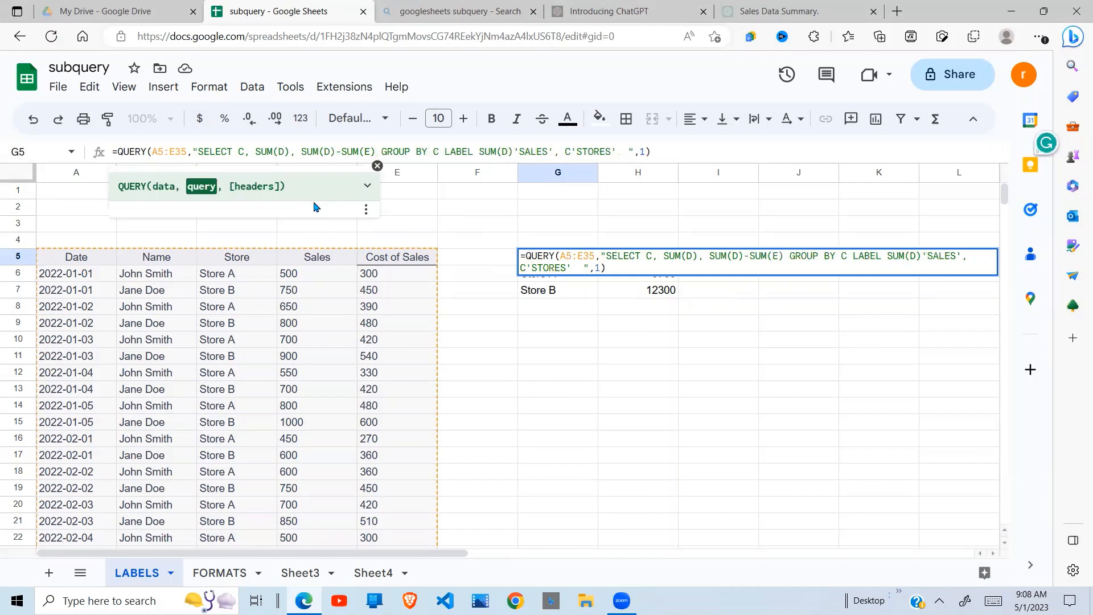
key(Return)
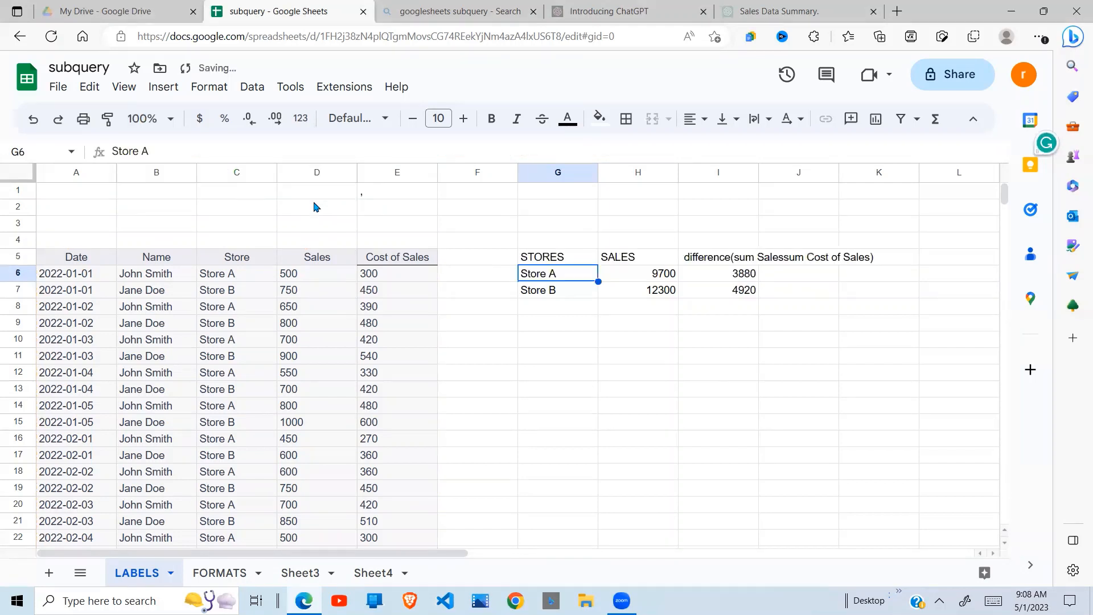
click(700, 261)
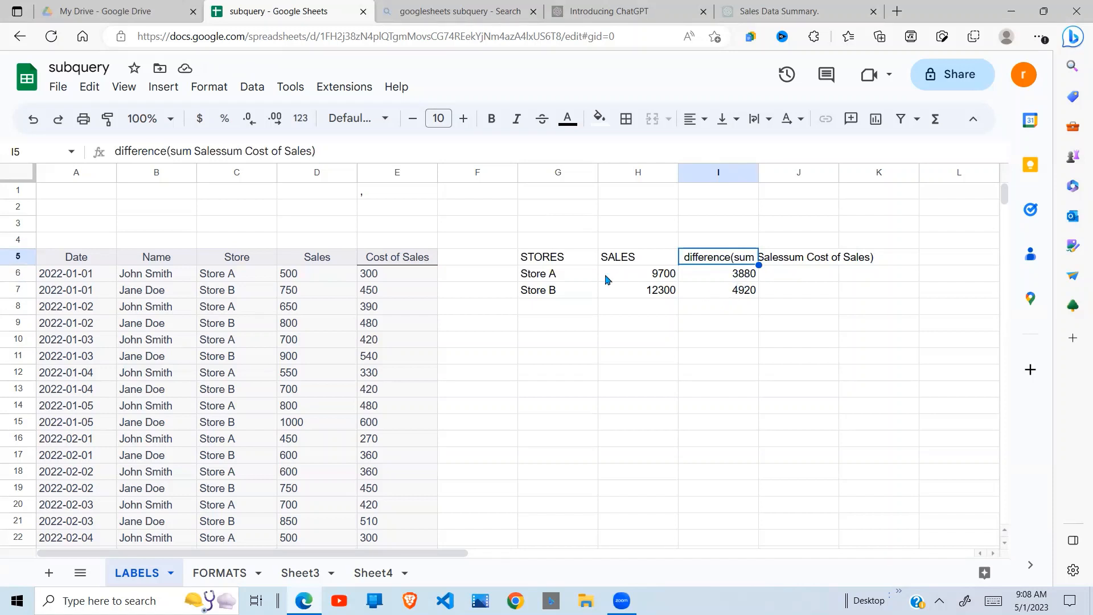
- Insert SUM(E) between SUM(D) and SUM(D)-SUM(E) in the G5 query's SELECT clause to show each store's total cost
click(534, 260)
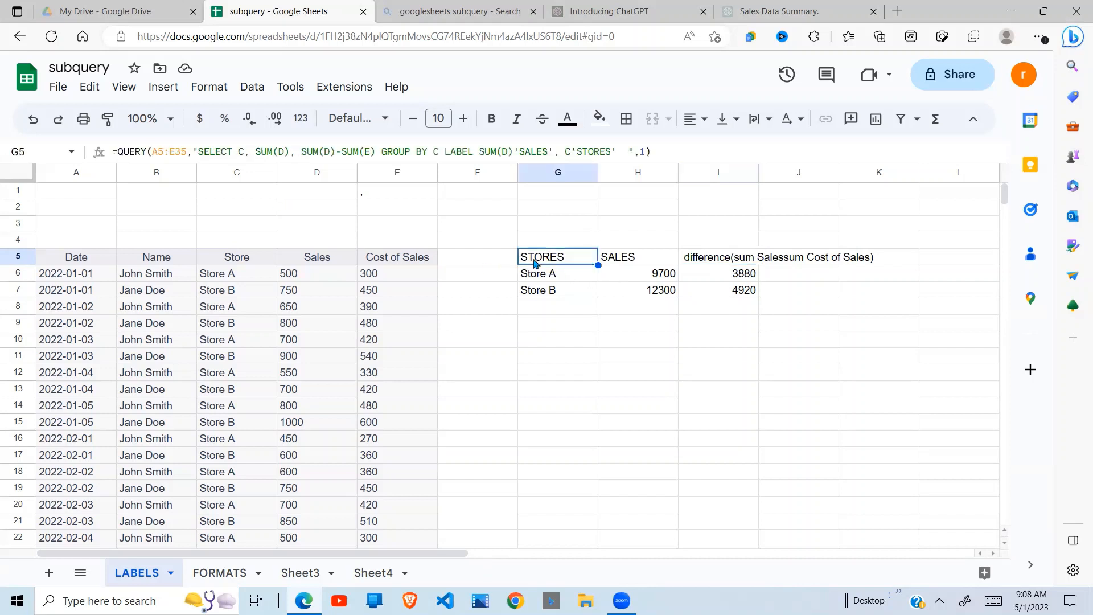
click(296, 151)
text(SUM()
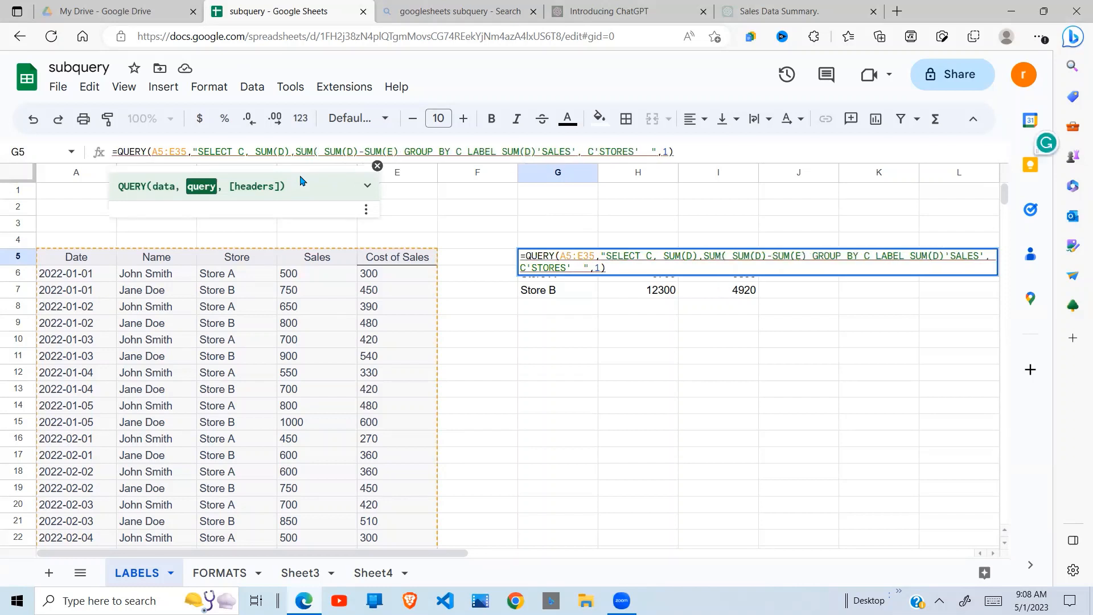
text(E))
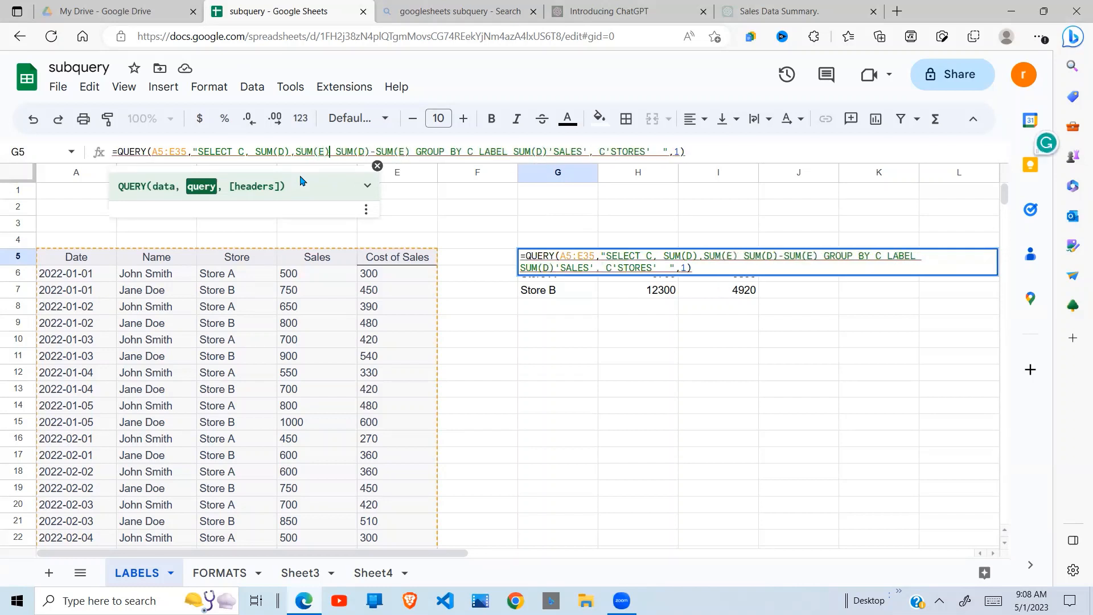
text(,)
key(Return)
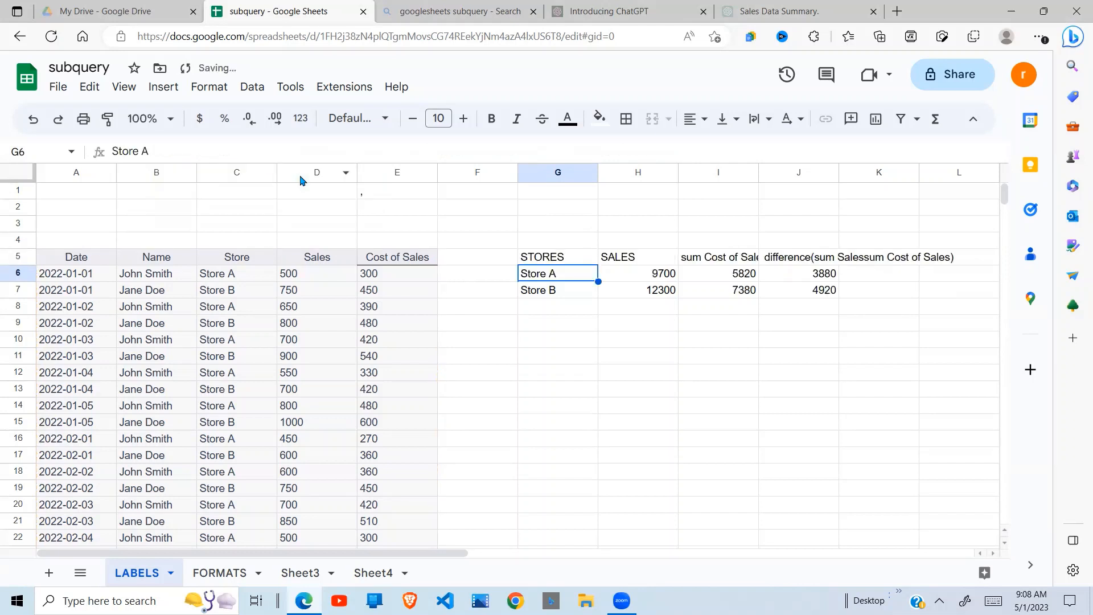
- Examine each store's sales, cost and difference values in H6:J7 and the column headings in row 5
click(815, 277)
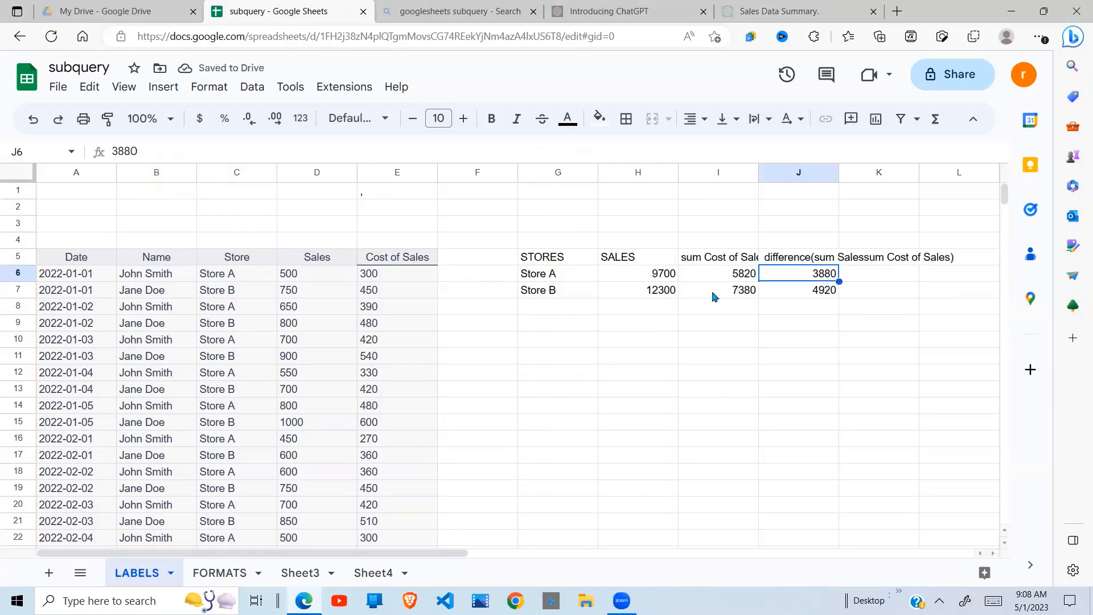
click(671, 279)
click(740, 278)
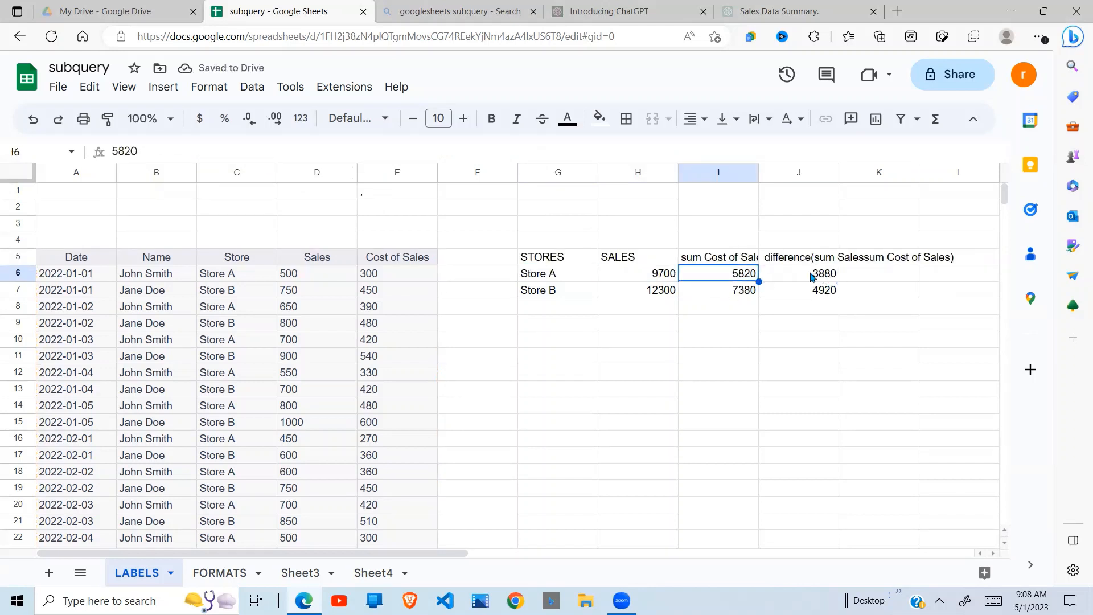
click(771, 280)
click(659, 292)
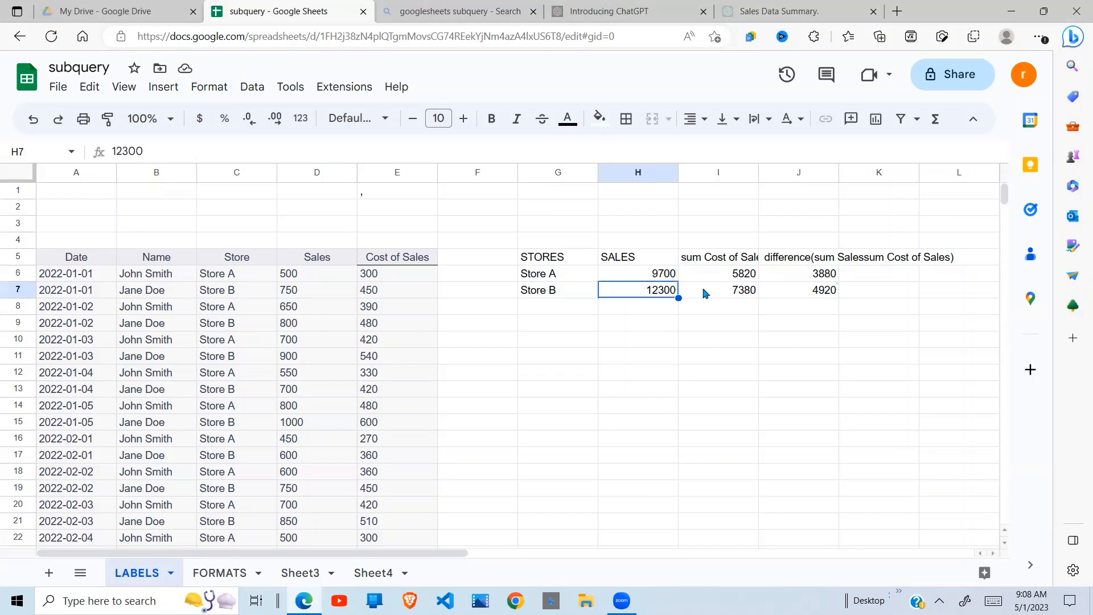
click(738, 294)
click(822, 297)
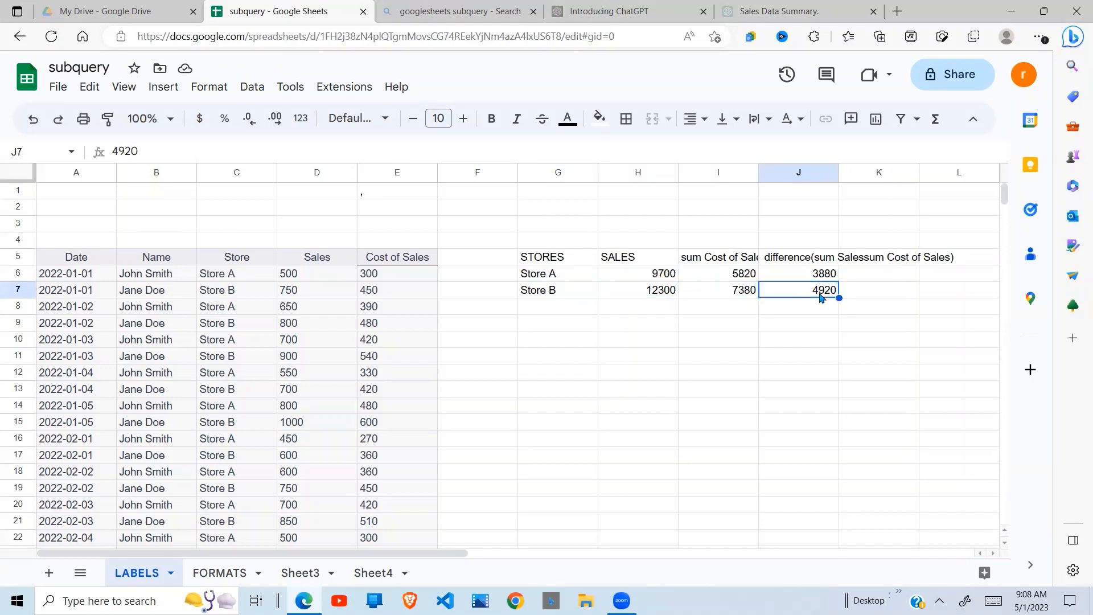
click(800, 259)
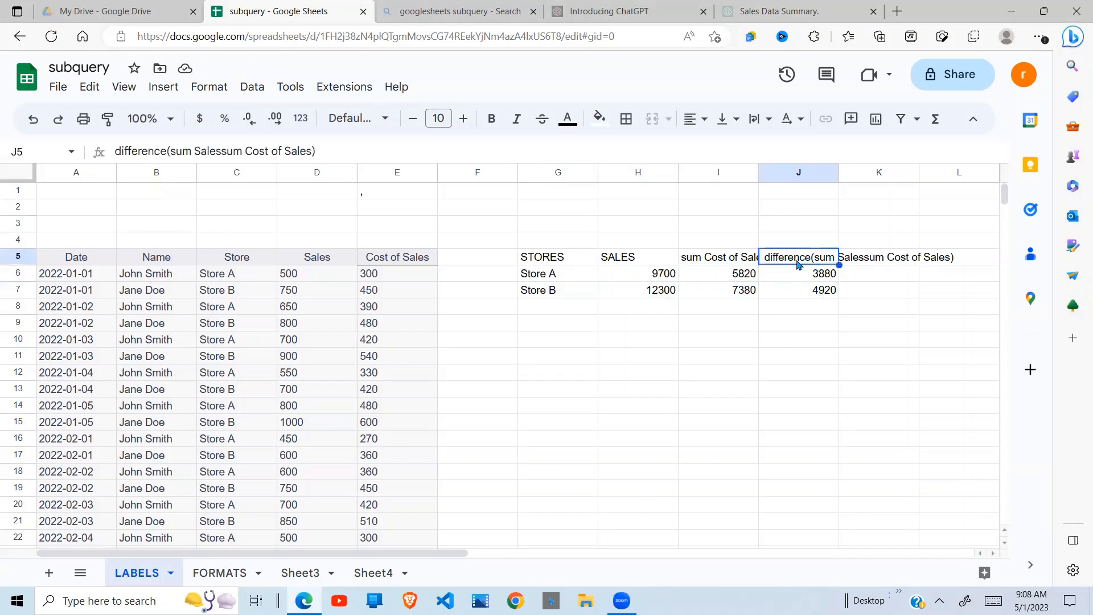
click(565, 262)
click(720, 259)
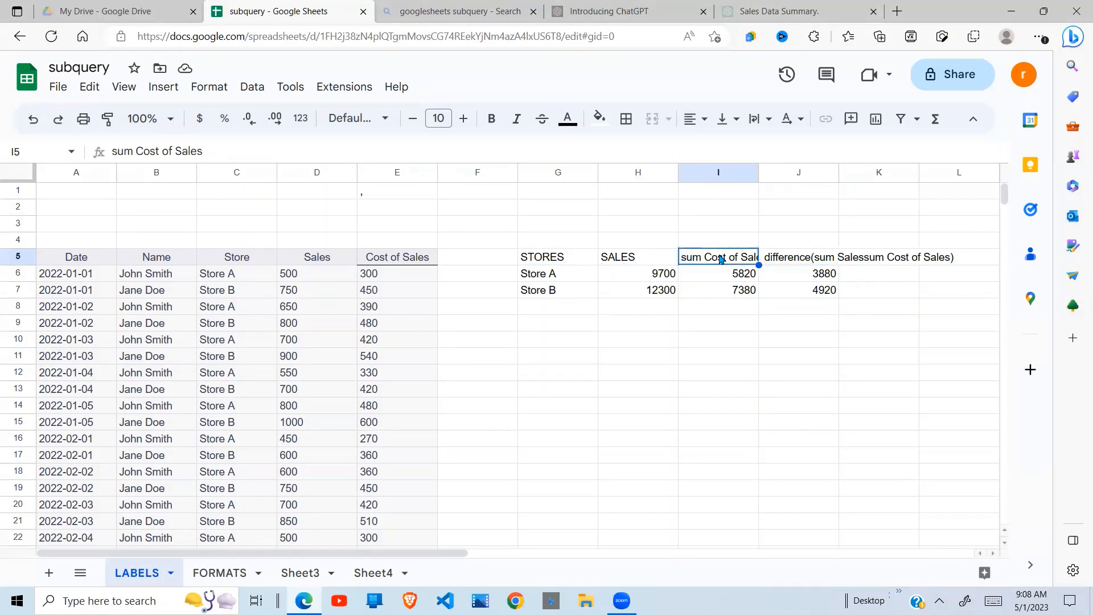
- Extend the LABEL clause in the G5 query with ,SUM(E)'COSTS', to rename the summed cost header
click(541, 259)
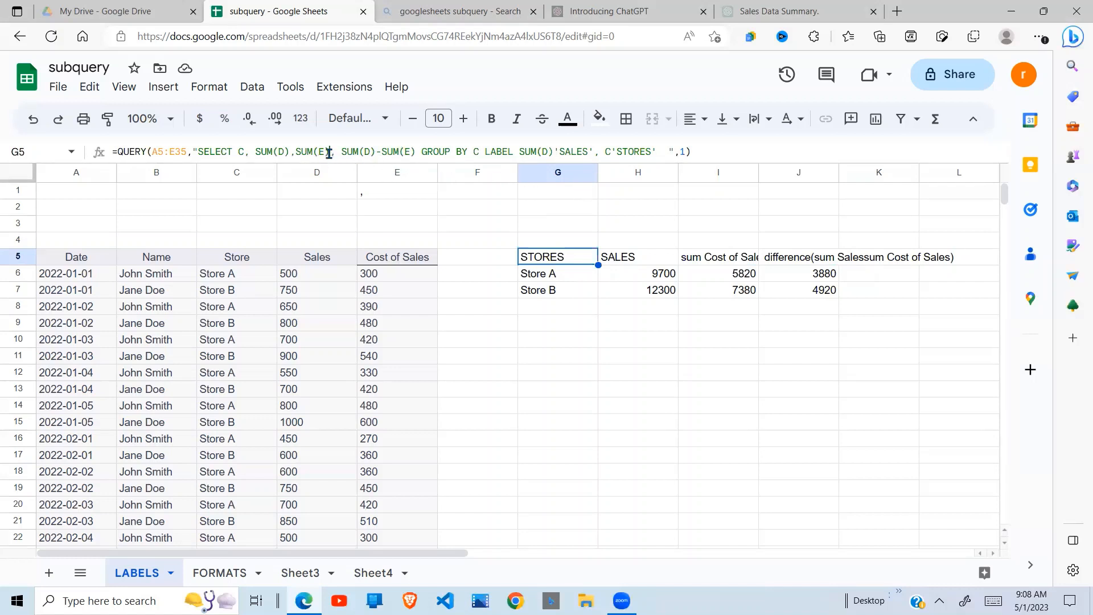
drag(330, 152, 296, 152)
key(ctrl+c)
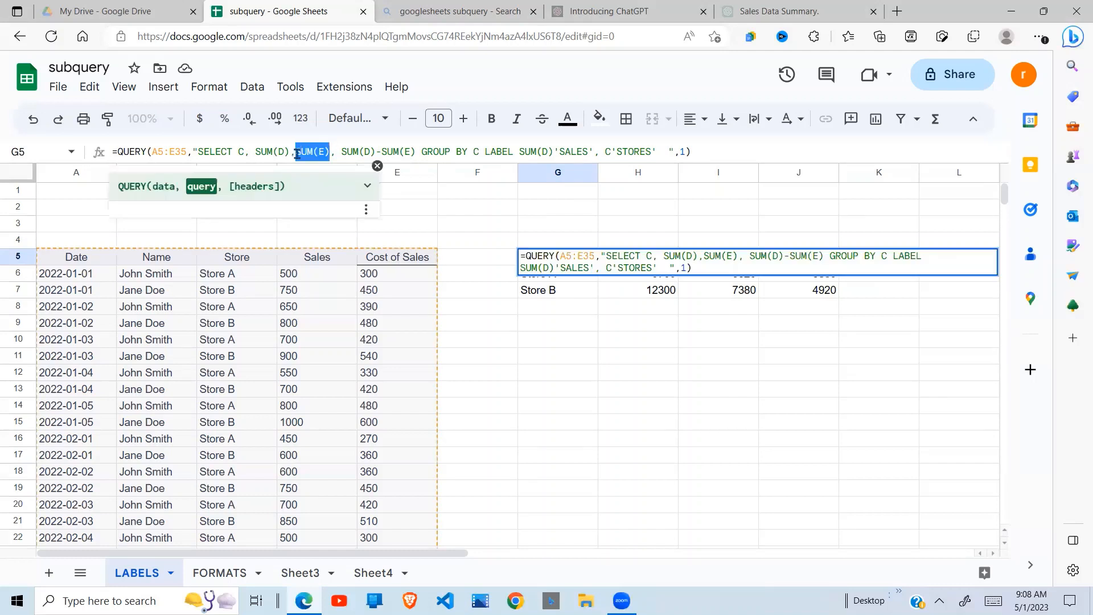
click(656, 152)
text(,)
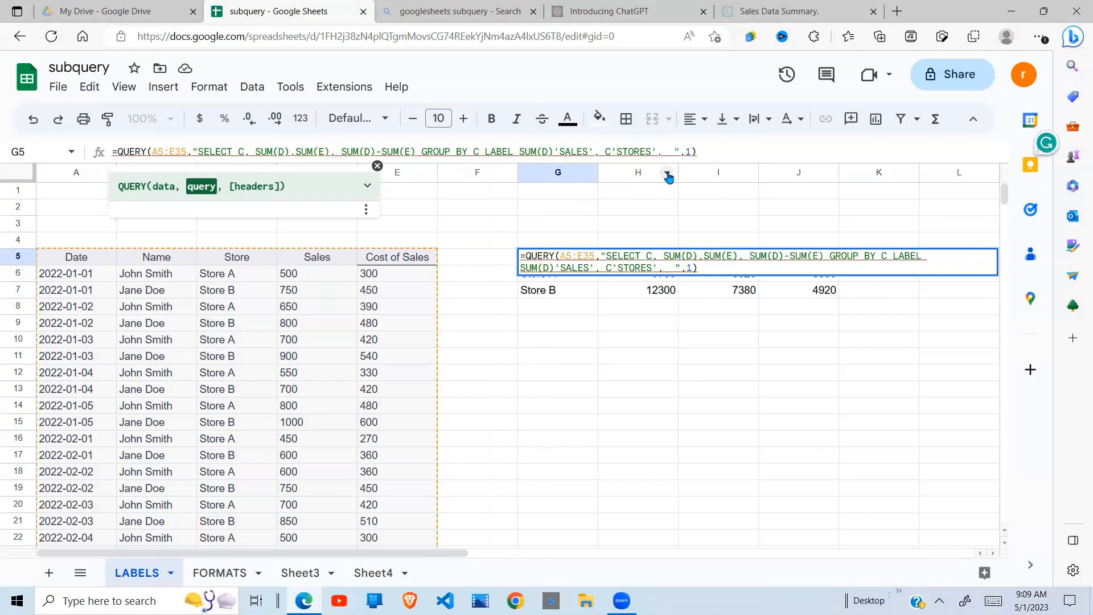
key(ctrl+v)
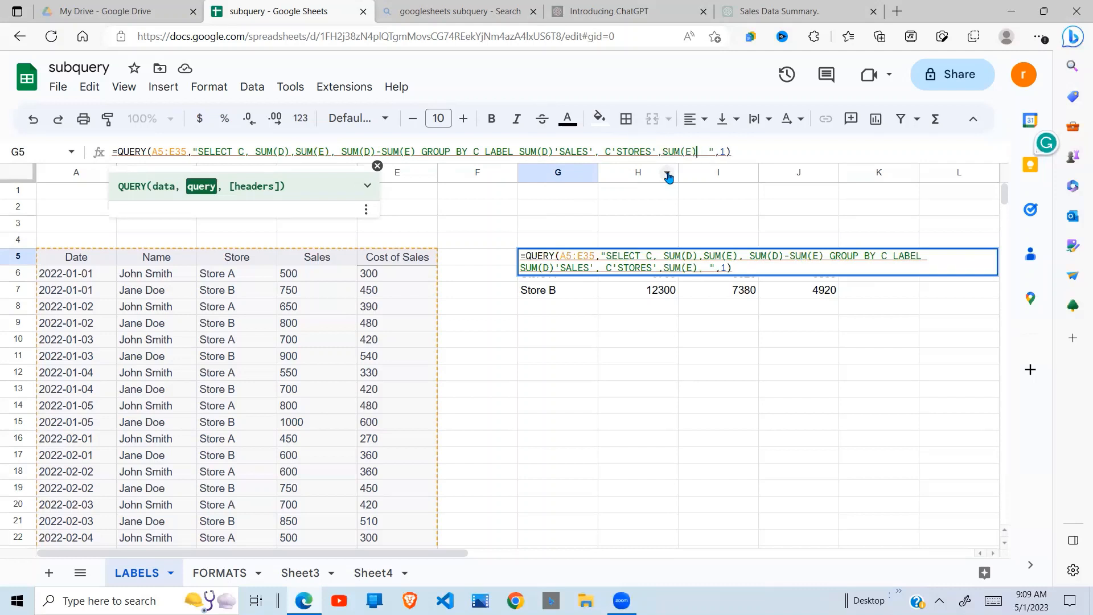
text(',SUM(E)')
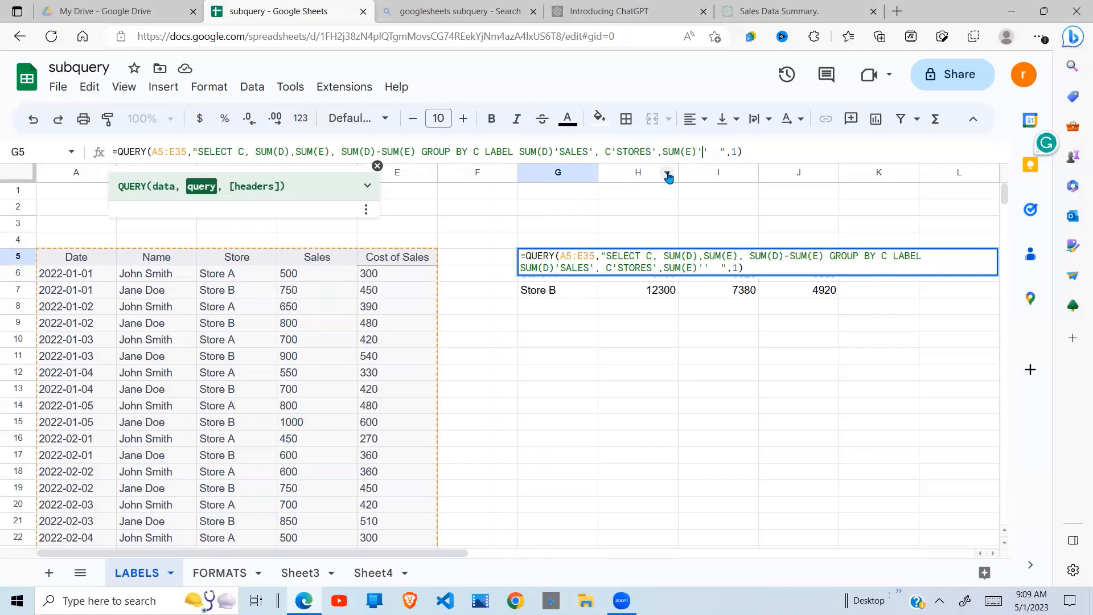
text(COSTS',)
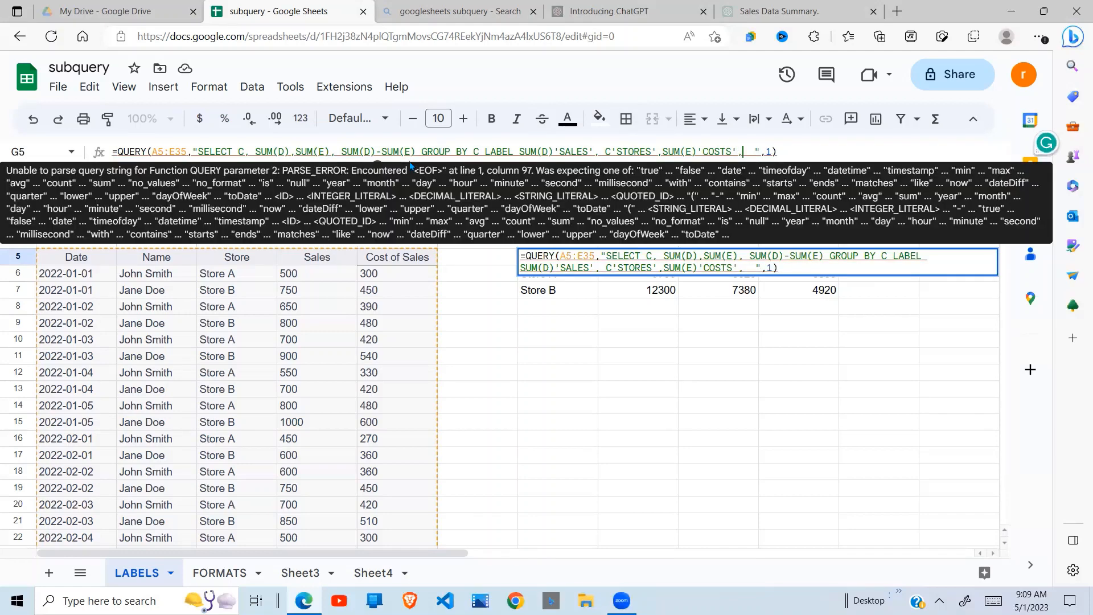
- Extend the LABEL clause in the G5 query with SUM(D)-SUM(E)'PROFIT' to rename the difference header
drag(416, 153, 342, 153)
key(ctrl+c)
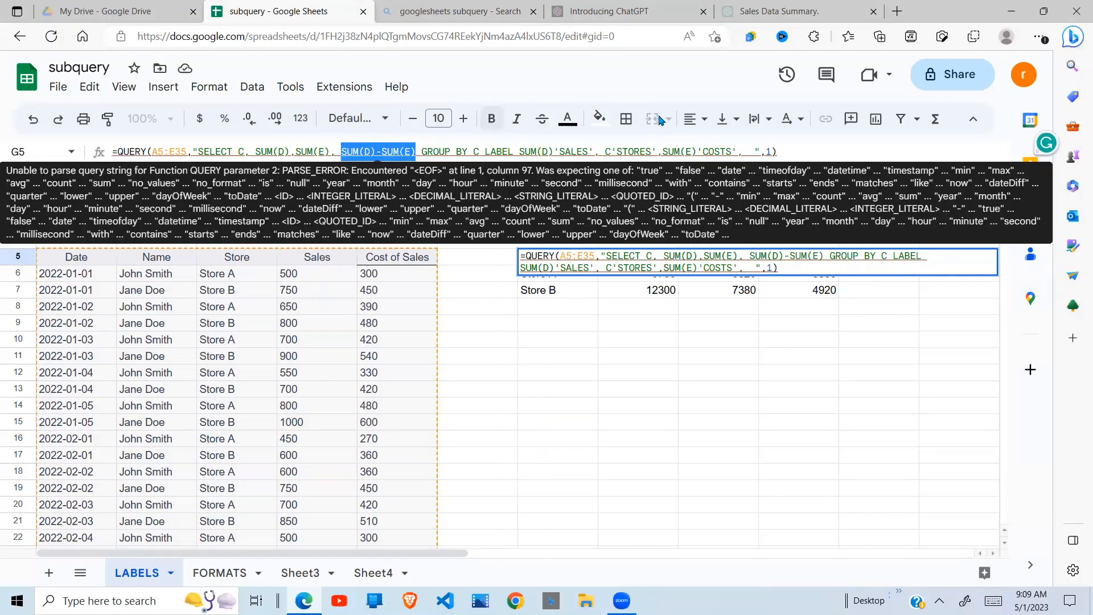
click(743, 156)
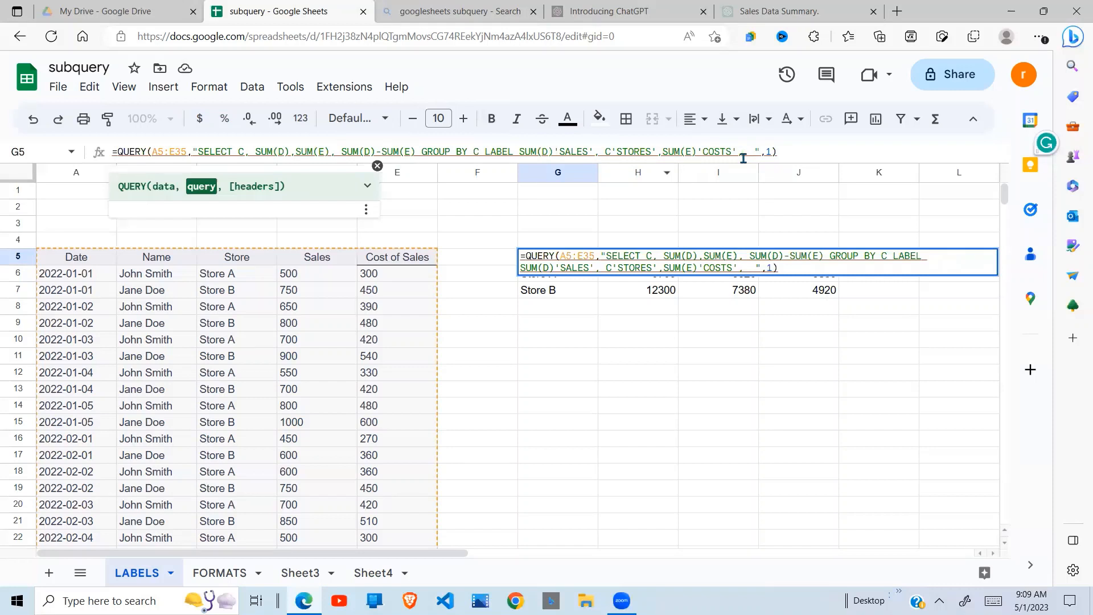
key(ctrl+v)
text('')
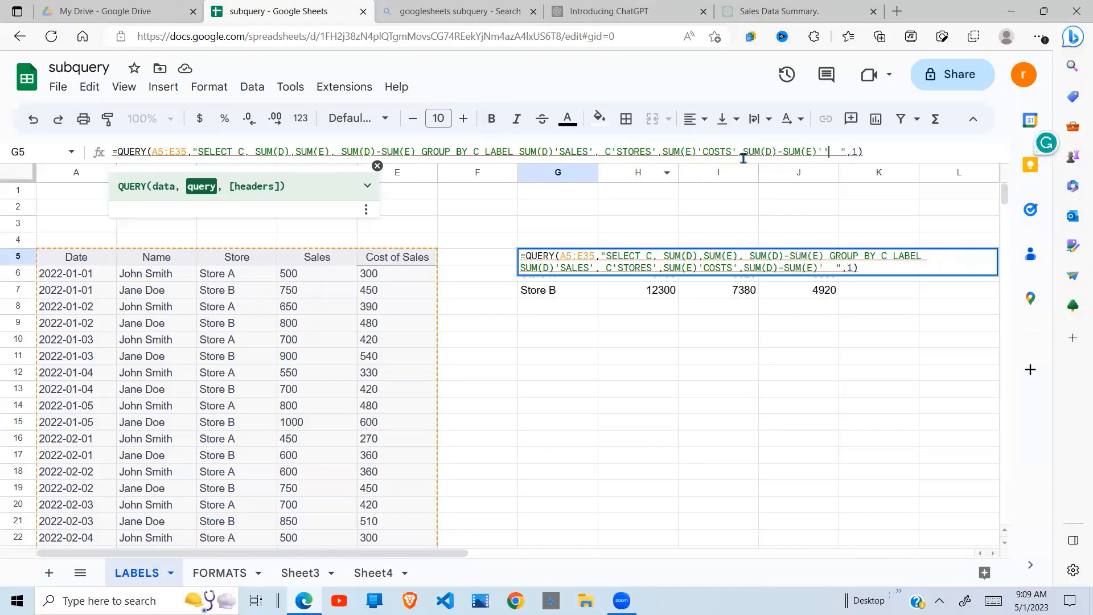
text(PR)
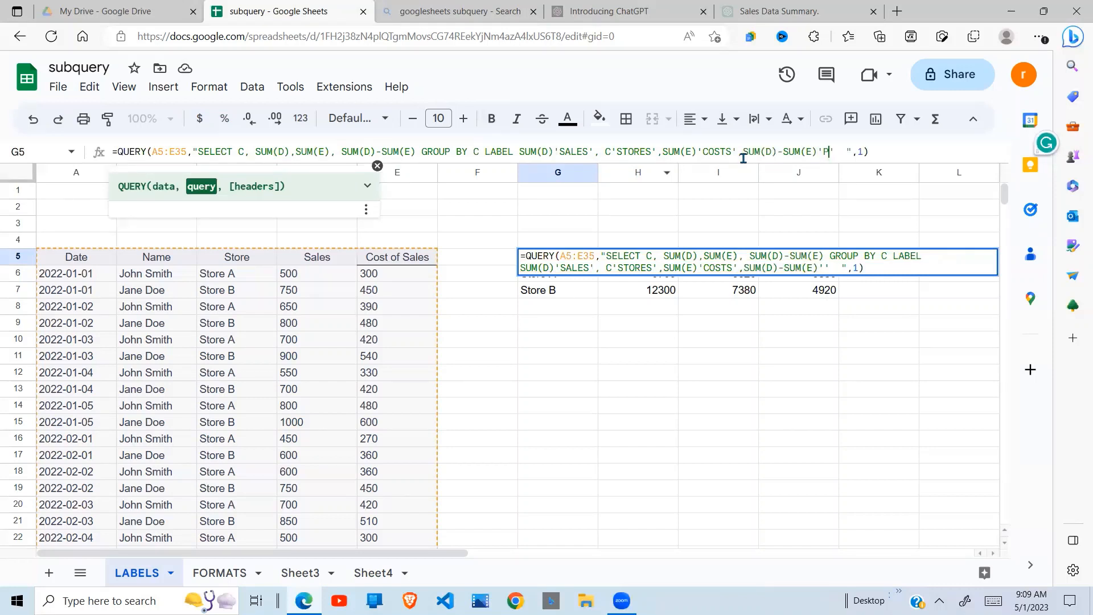
text(OFIT)
key(Return)
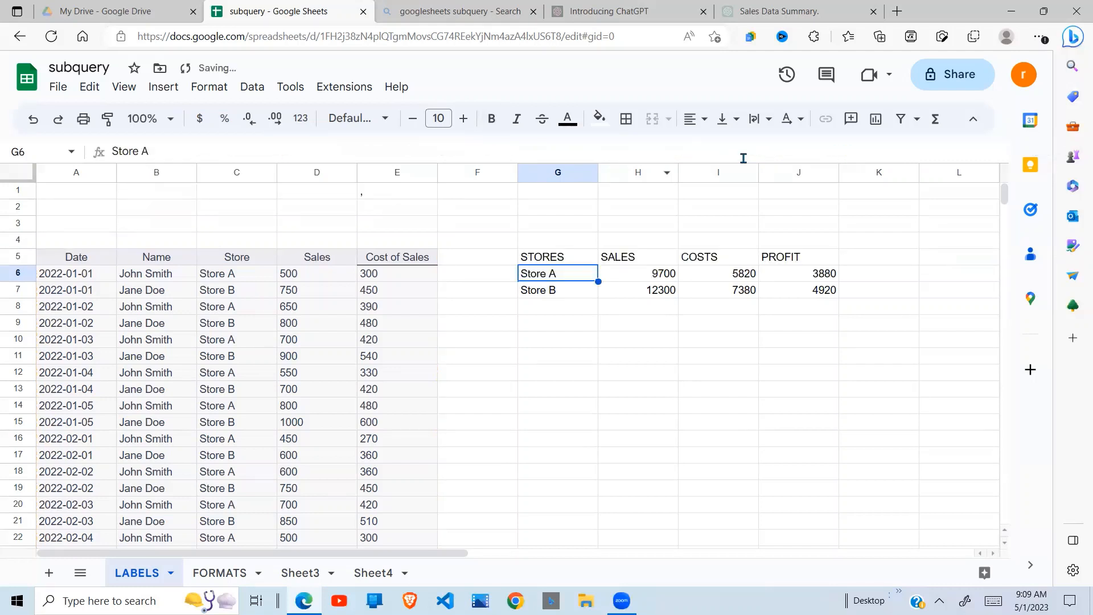
- Check Store B's difference value in J7 and the four output headers in G5:J5
click(785, 290)
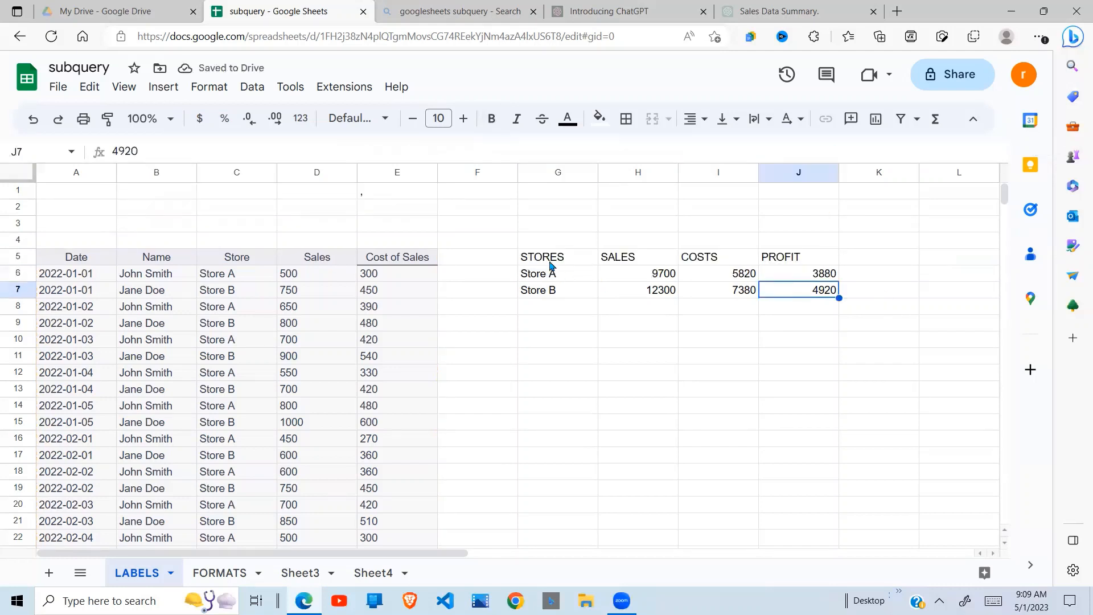
click(552, 259)
click(626, 263)
click(717, 266)
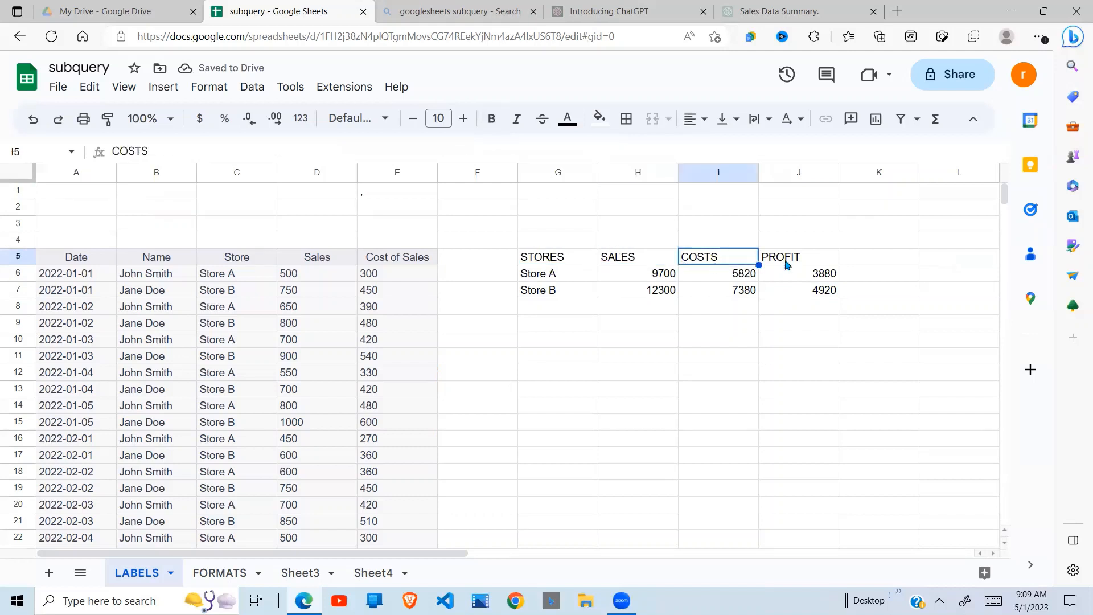
click(791, 263)
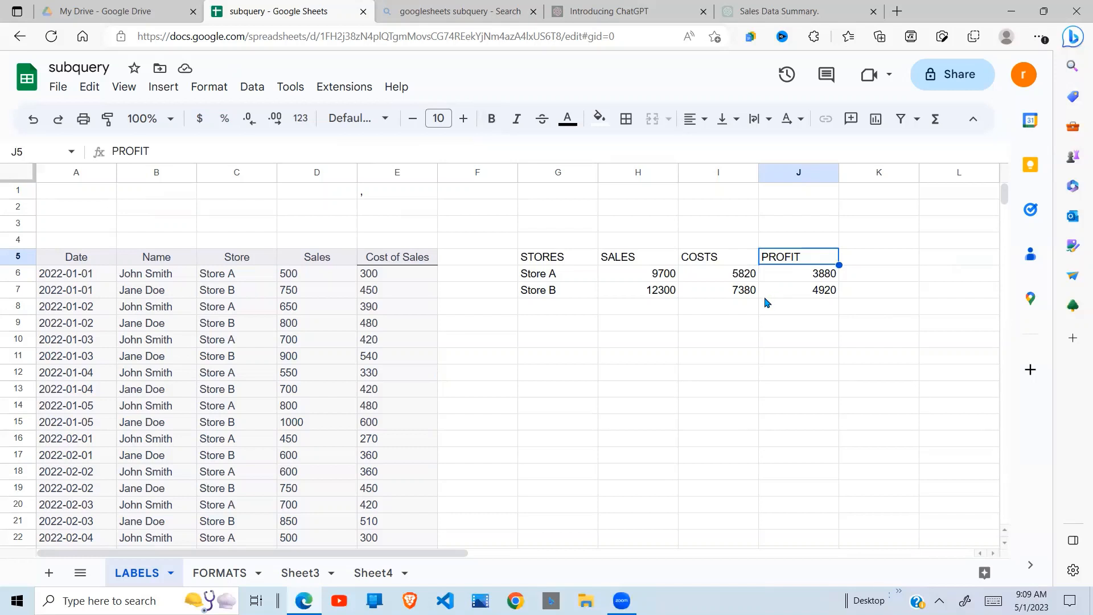
- On the FORMATS sheet, begin a QUERY formula in G2 with A2:E32 as its data range
click(219, 573)
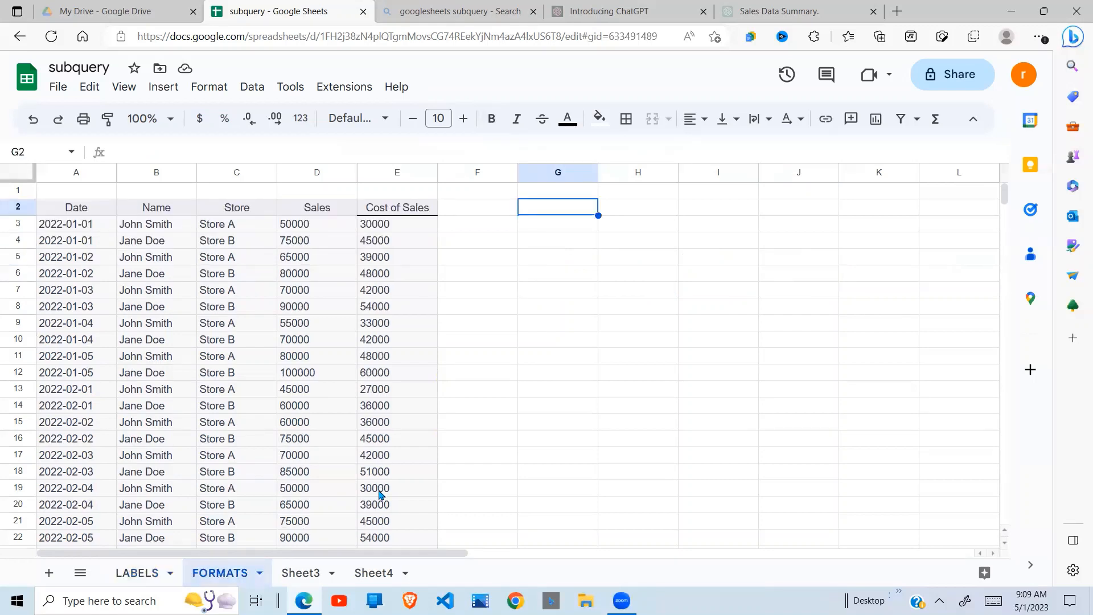
click(478, 440)
click(558, 209)
text(=)
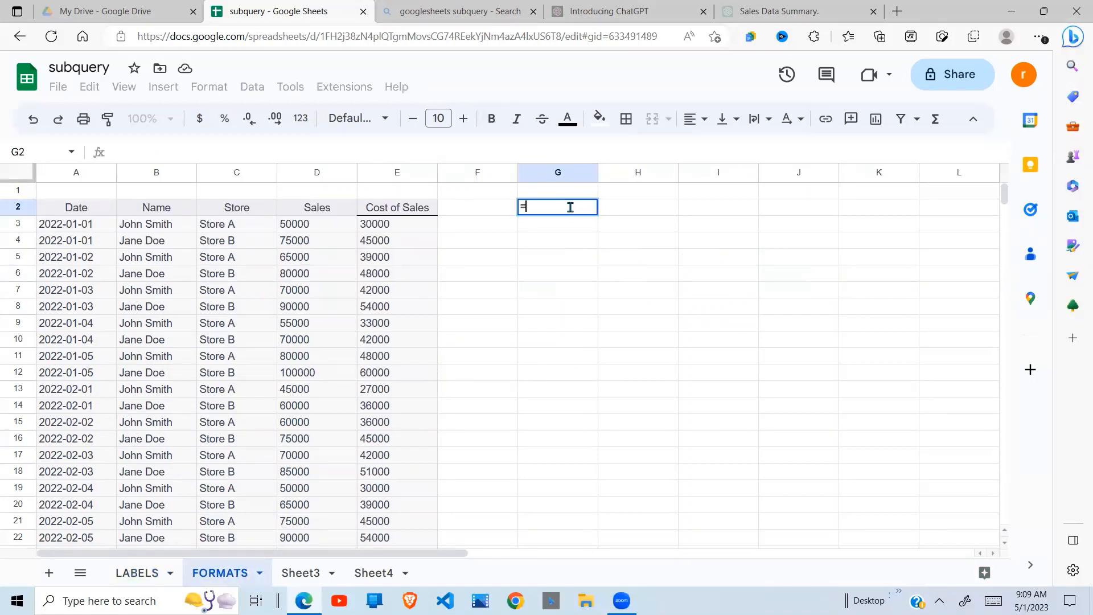
text(QUERY()
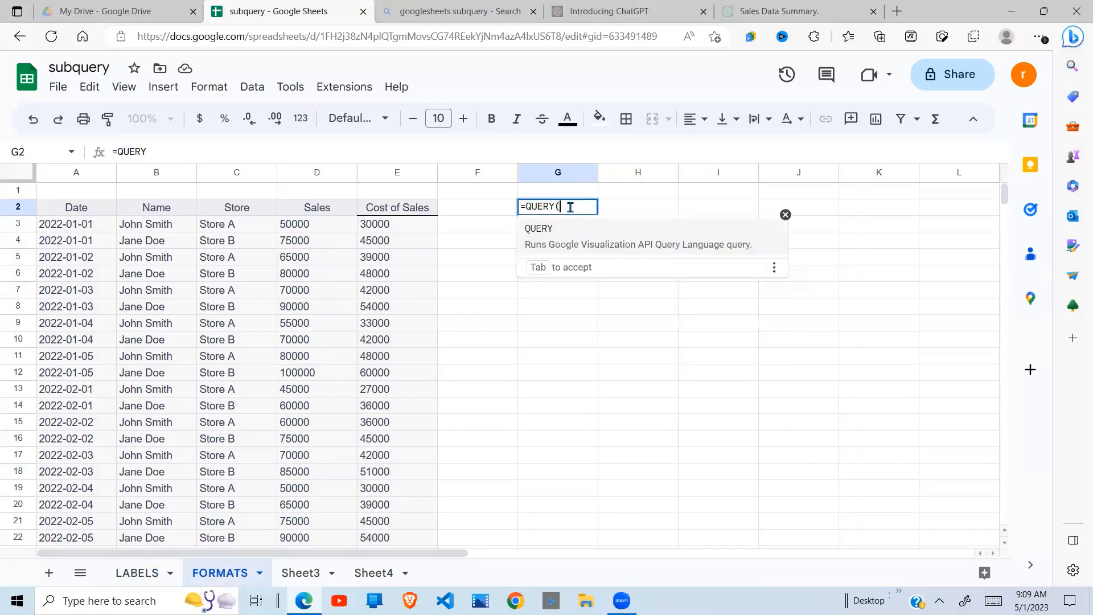
drag(75, 207, 361, 340)
key(ctrl+shift+Down)
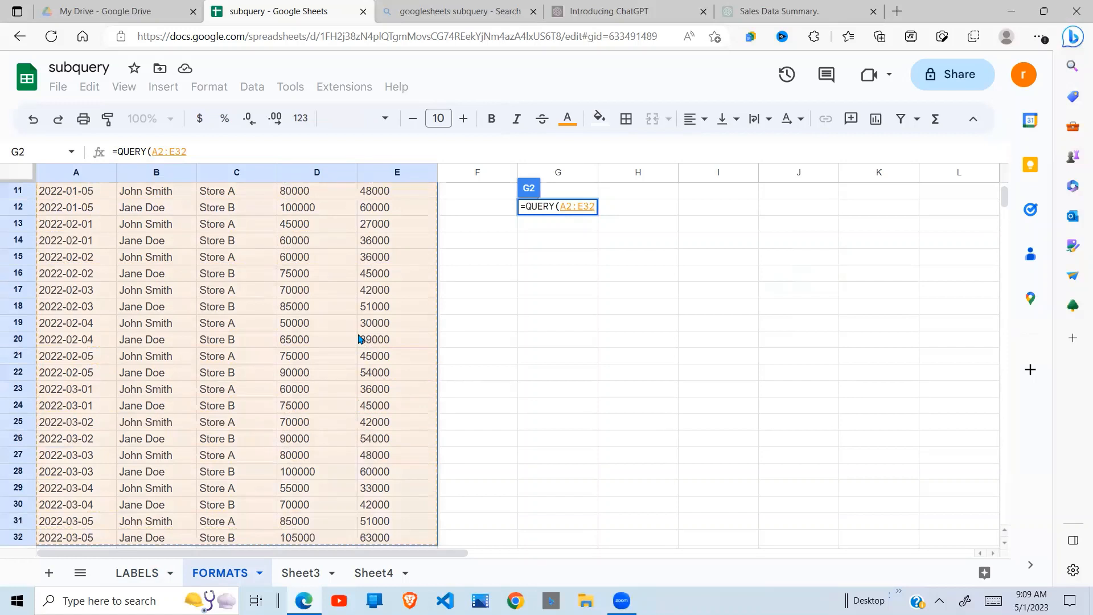
text(,")
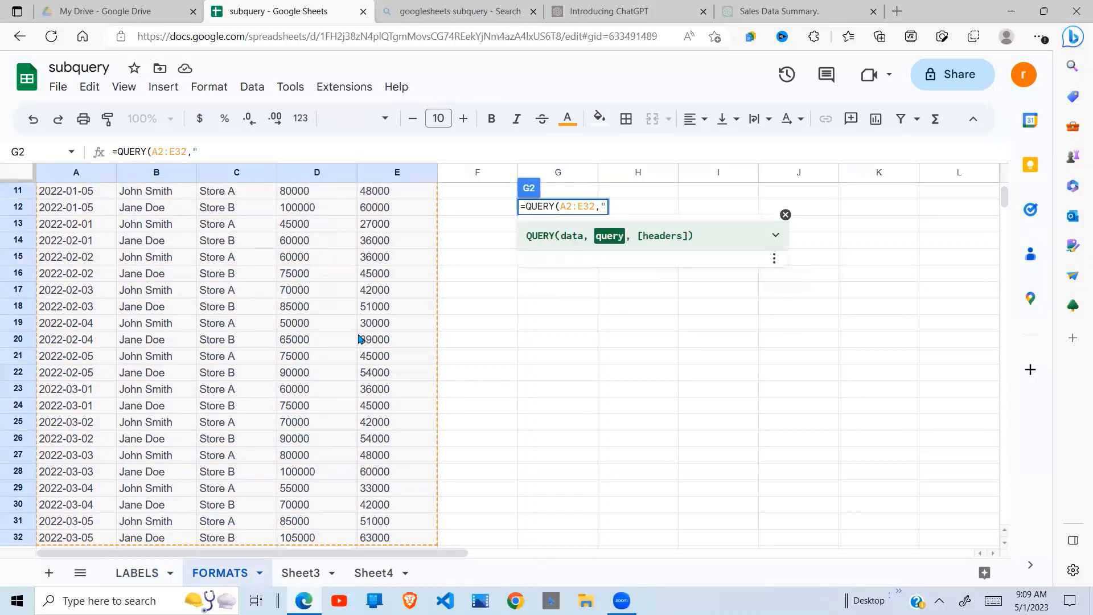
- Complete the G2 query with "SELECT C,SUM(D),SUM(E), SUM(D)-SUM(E) GROUP BY C" and 1 header row
text(SELECT)
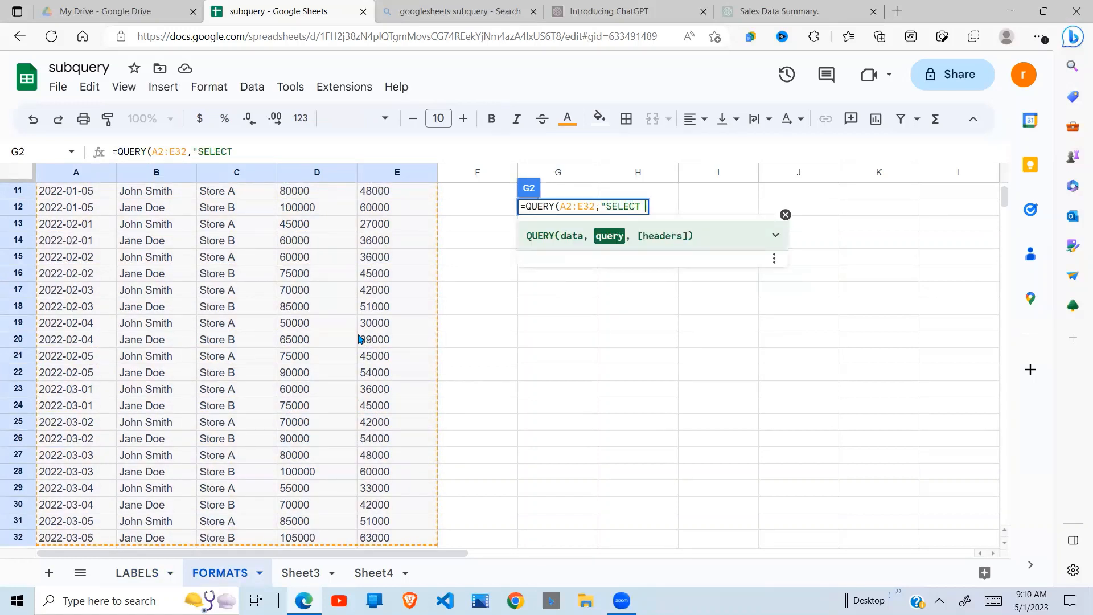
text( C,)
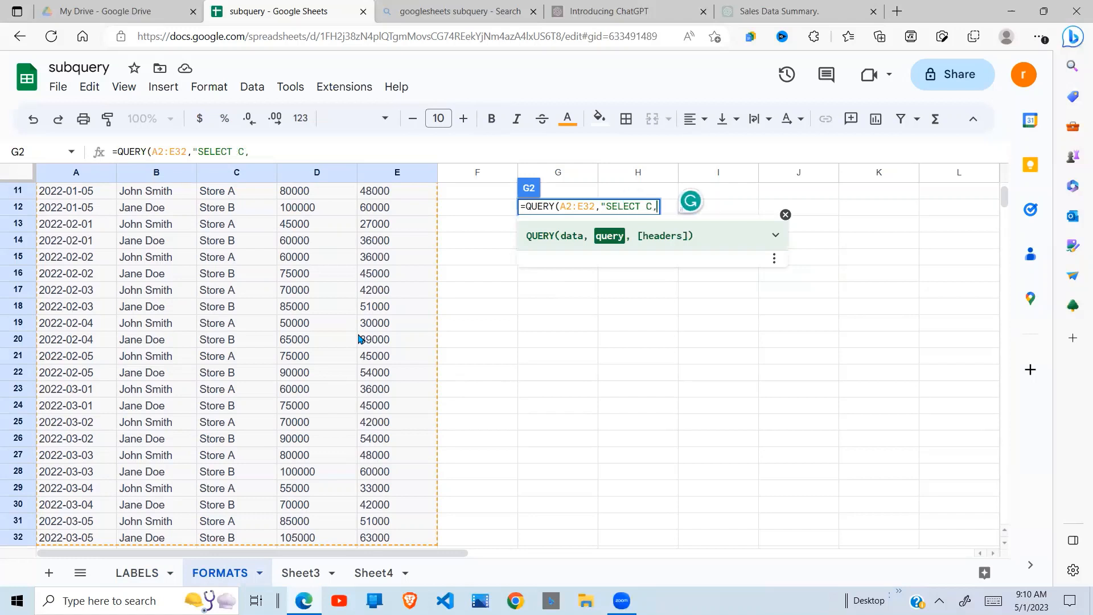
text(SUM)
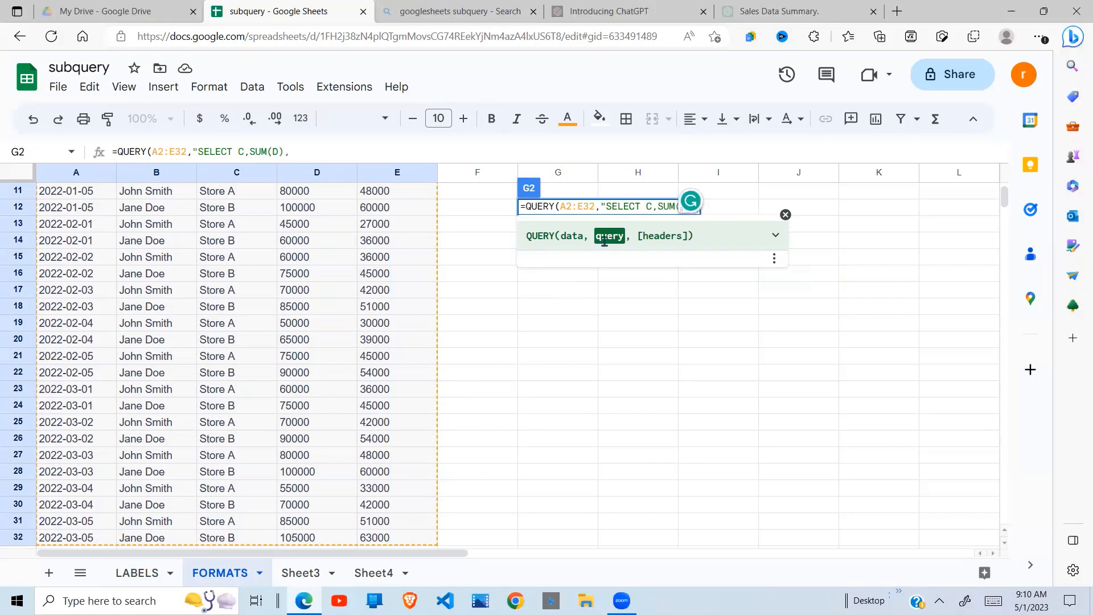
text((D),)
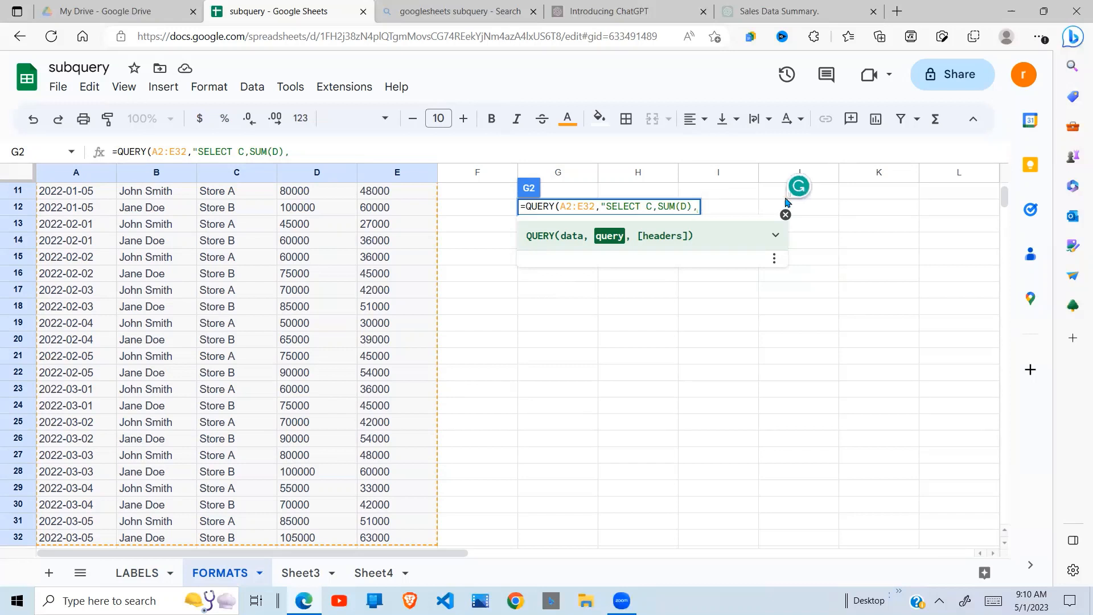
text(SUM(E))
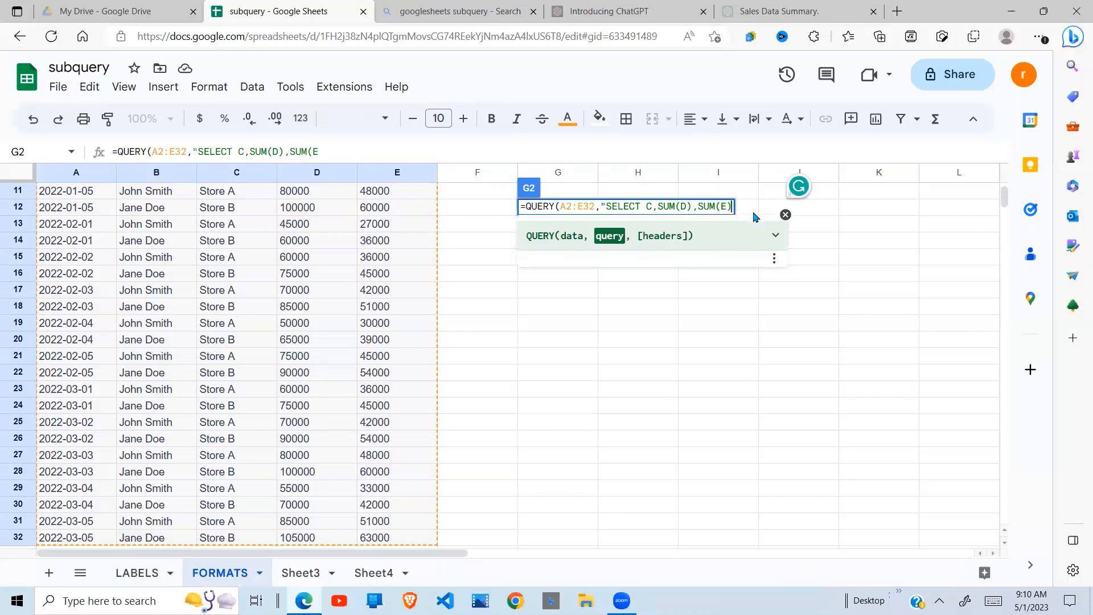
text(, SUM(D)-SUM)
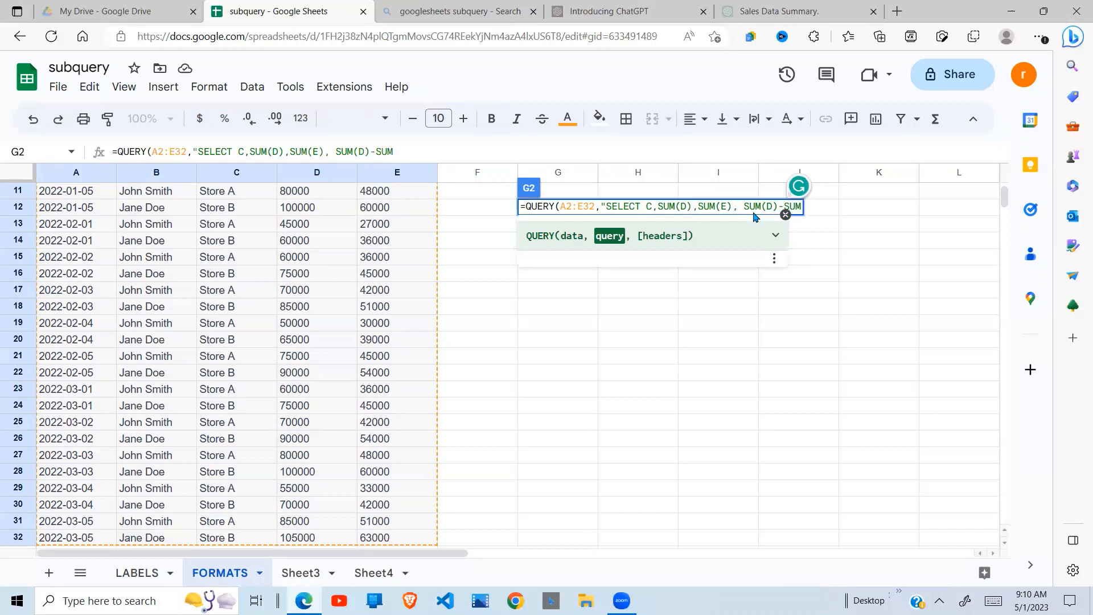
text((E) GROUP B)
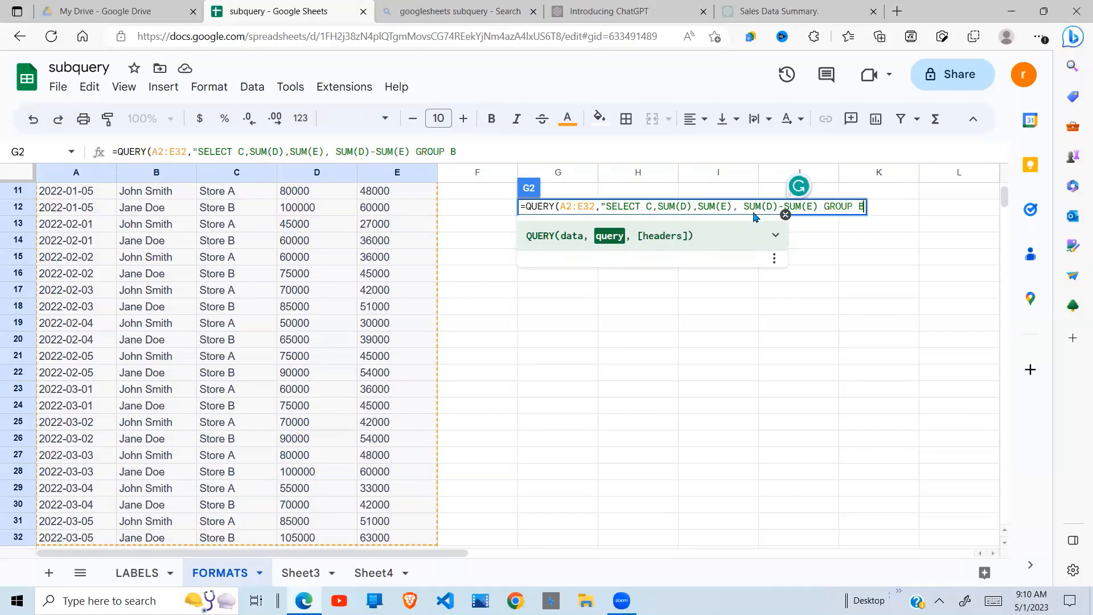
text(Y C",1))
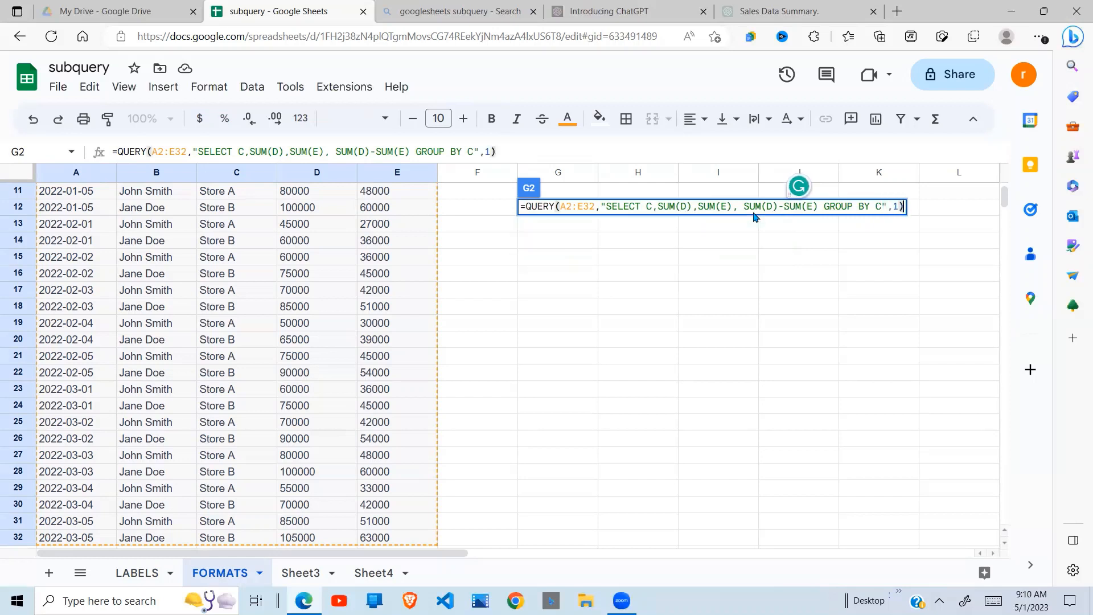
key(Return)
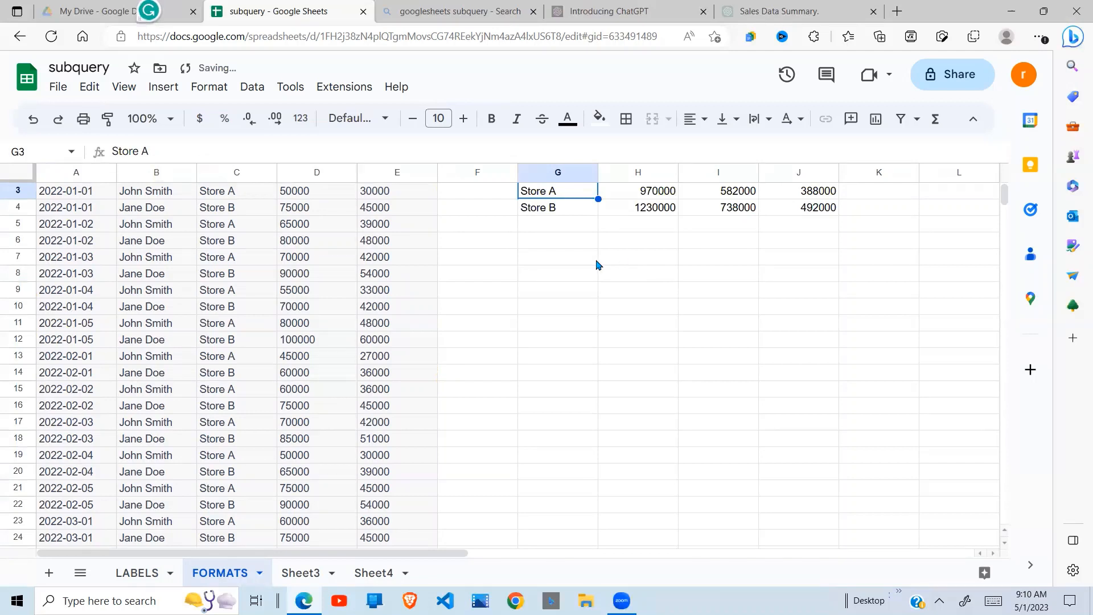
- Add LABEL C'STORE' after GROUP BY C in the G2 query to rename the store header
key(Up)
key(Up)
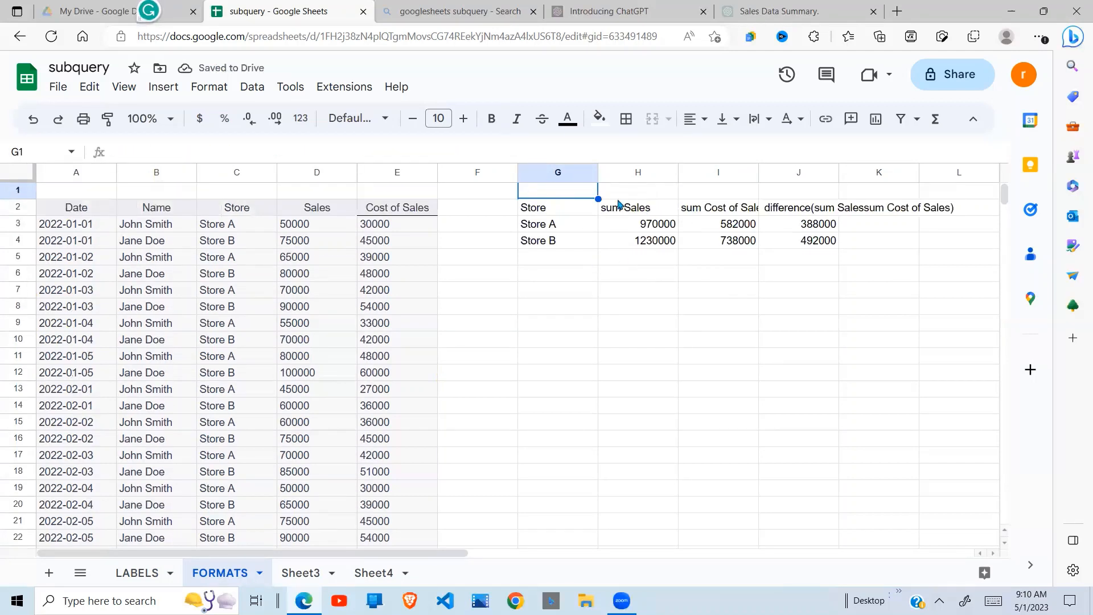
click(539, 215)
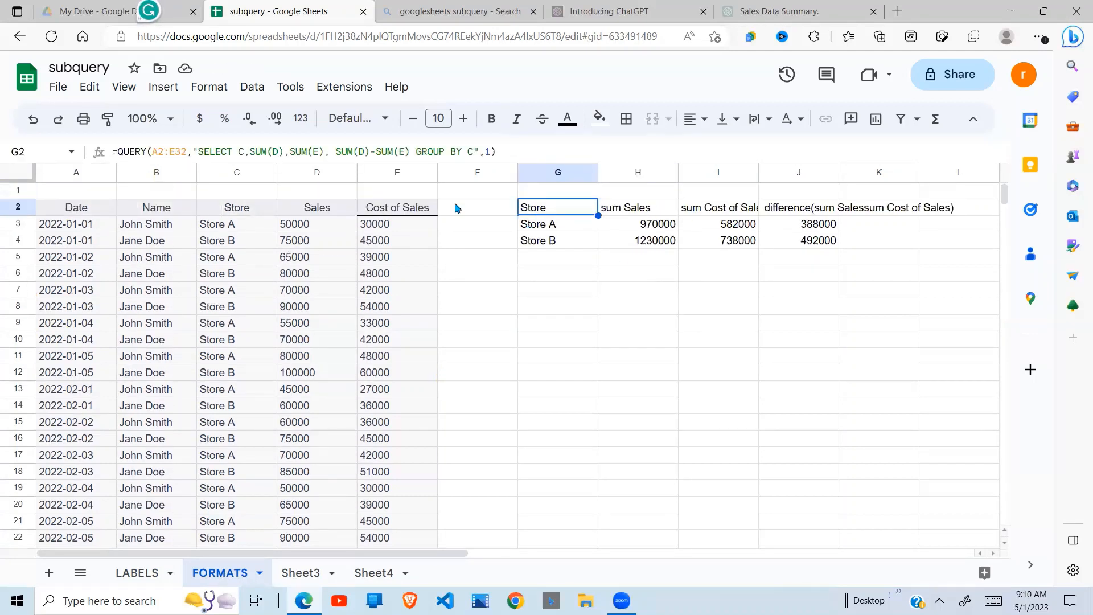
click(475, 154)
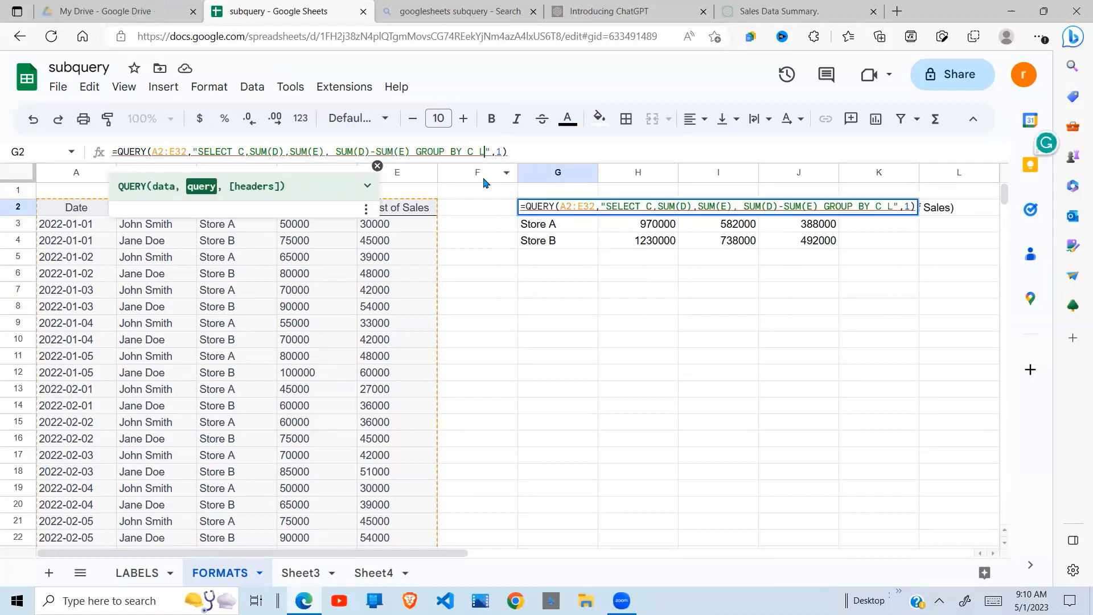
text(LABEL )
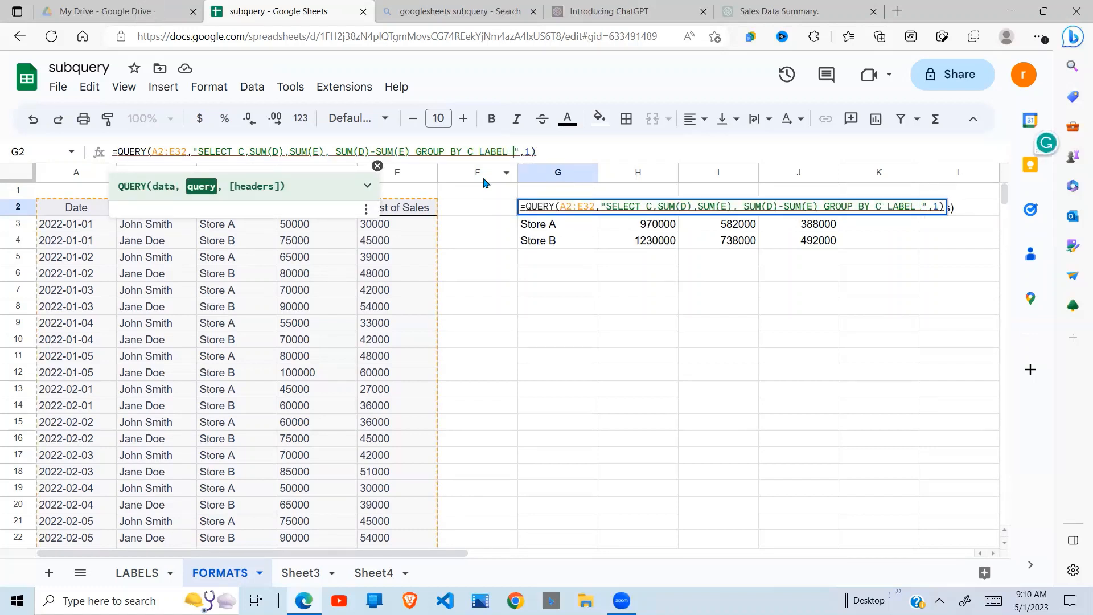
text(C'')
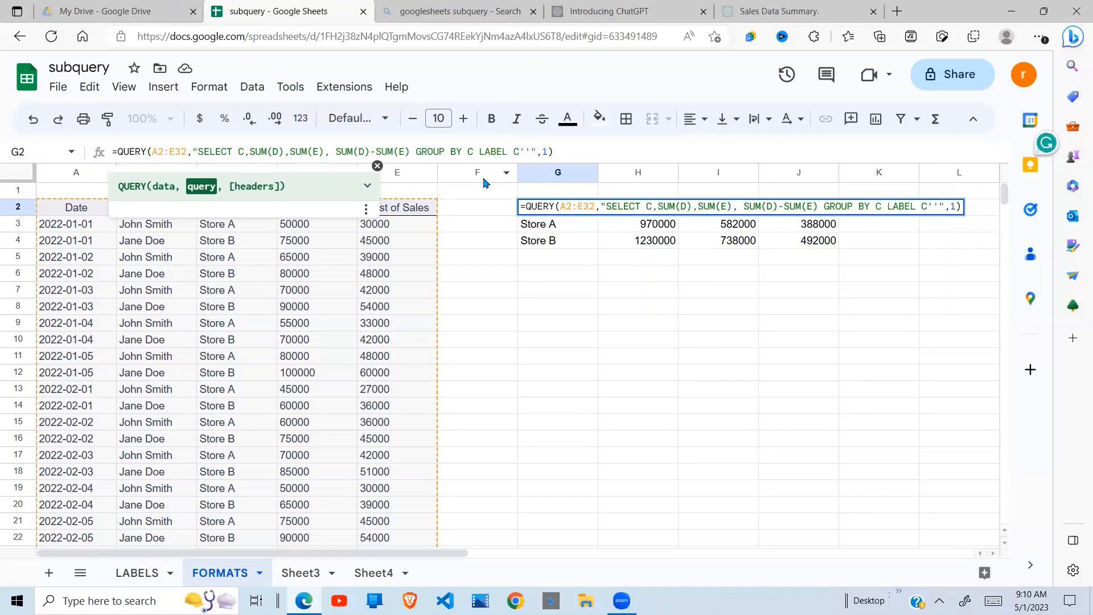
text(STORE)
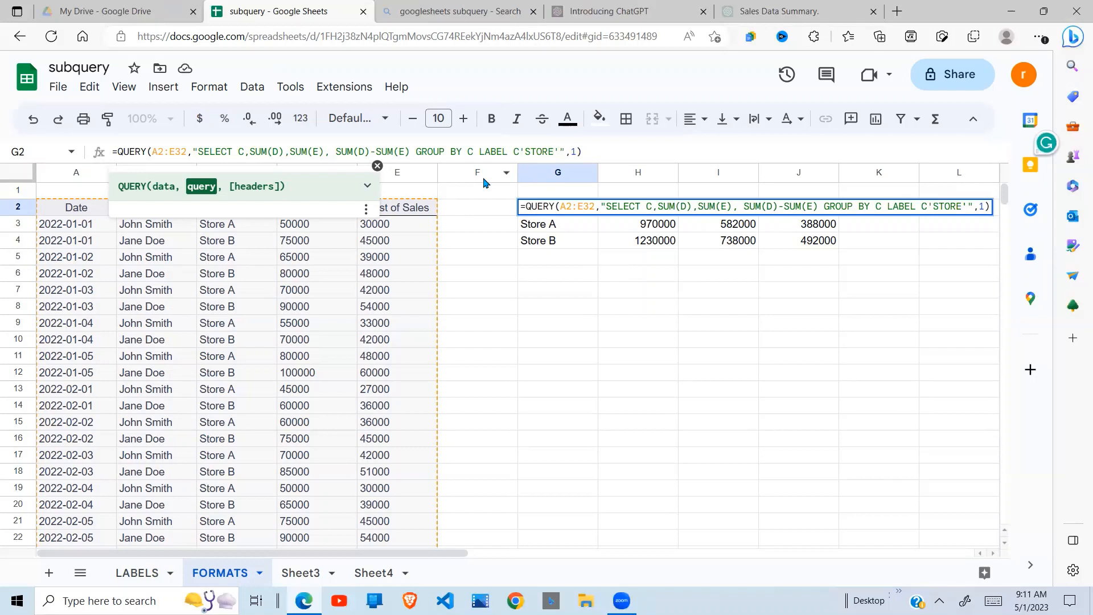
- Extend the LABEL clause in the G2 query with ,SUM(D)'SALES' to rename the summed sales header
text(,)
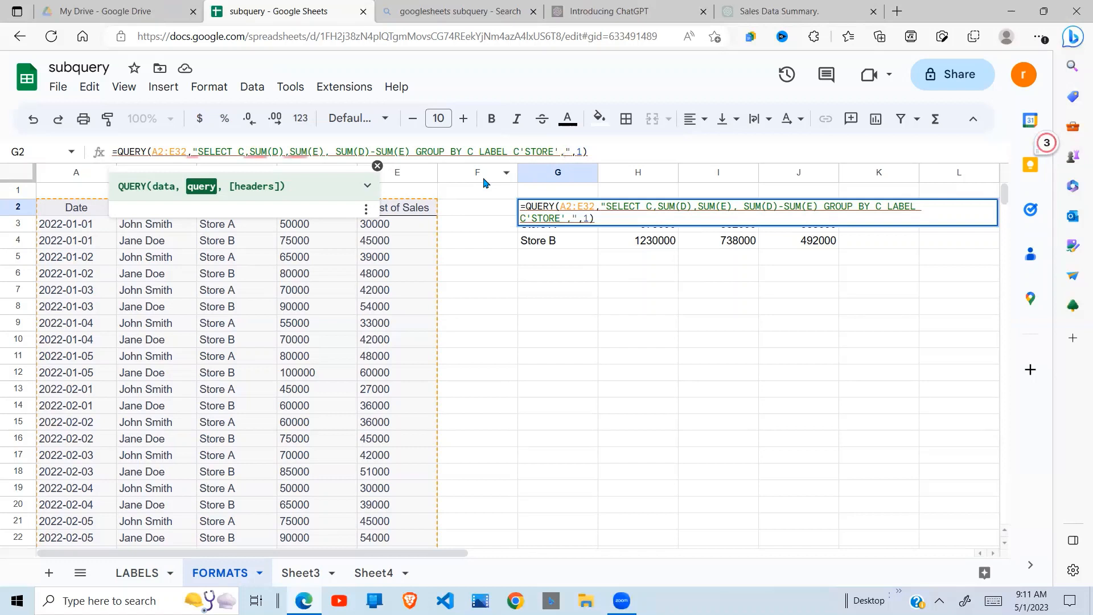
text(SUM(D)
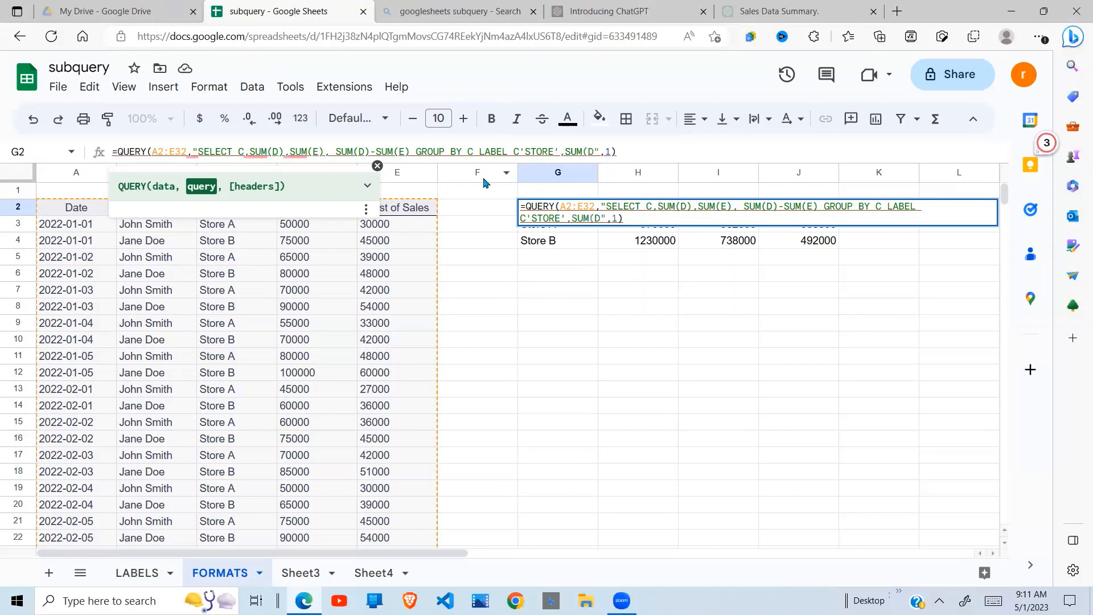
text()'')
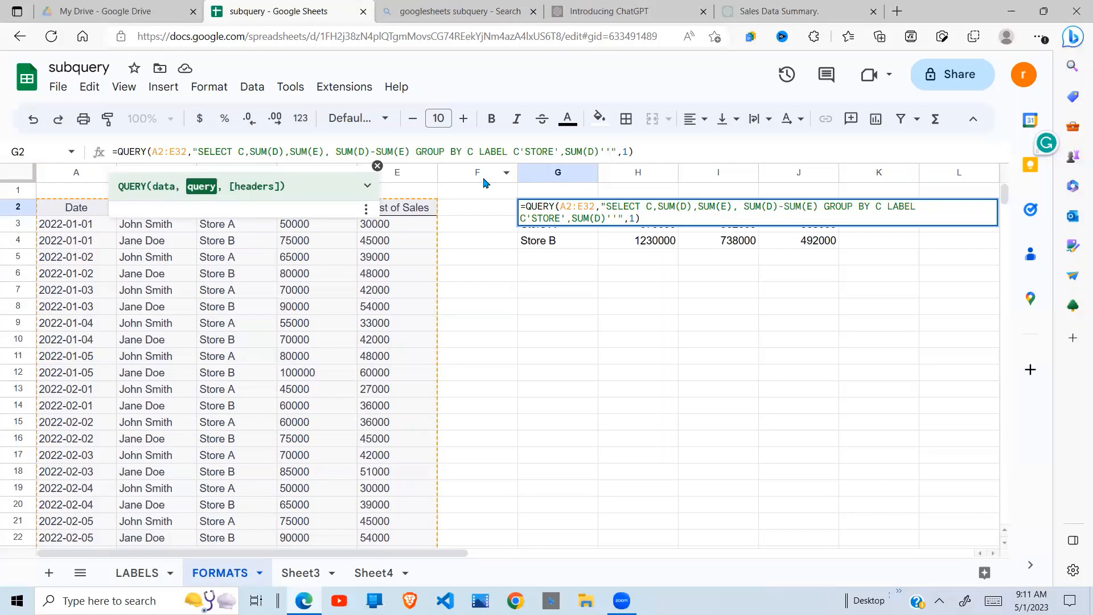
text(SALES)
- Extend the LABEL clause in the G2 query with ,SUM(D)'COST' as the cost header
text(,SUM)
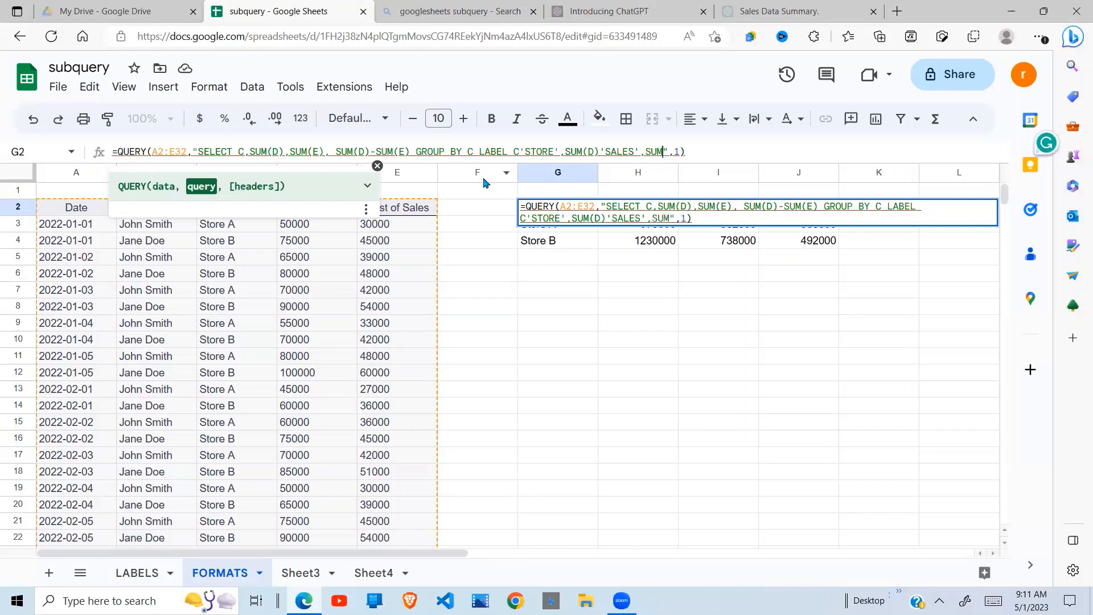
text((D)''COSTS)
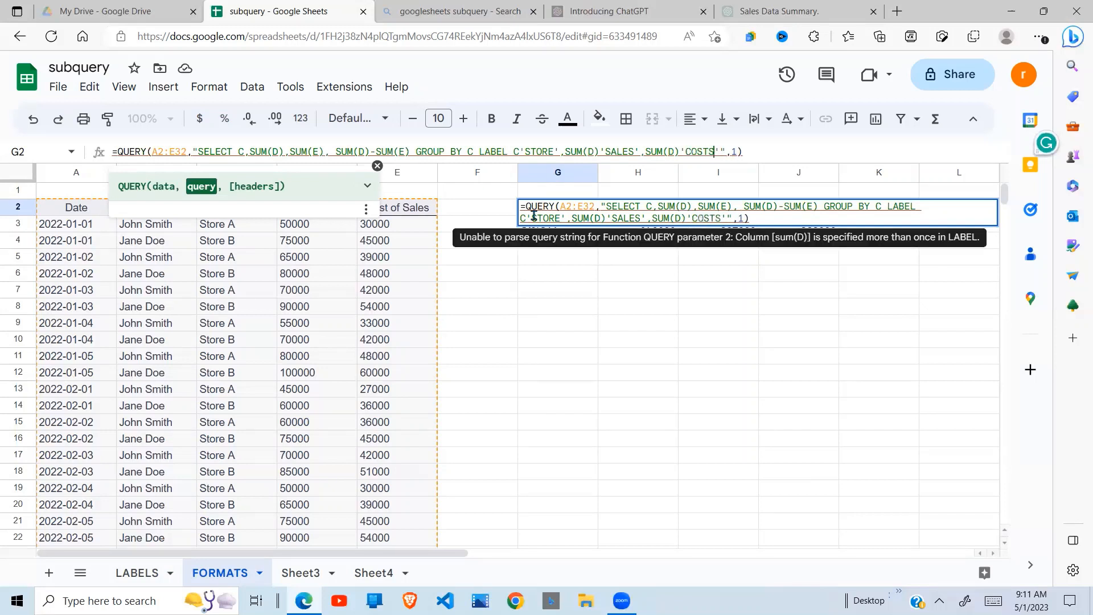
key(BackSpace)
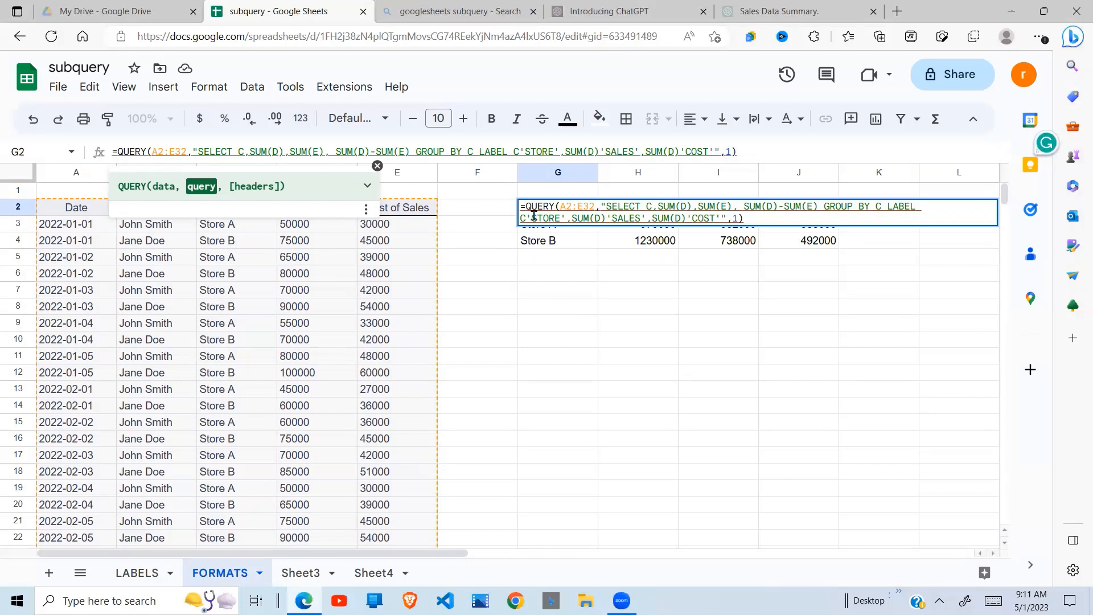
- Add , SUM(D)-SUM(E)'PROFIT' to the LABEL clause and enter the G2 formula
text(, SUM(D)
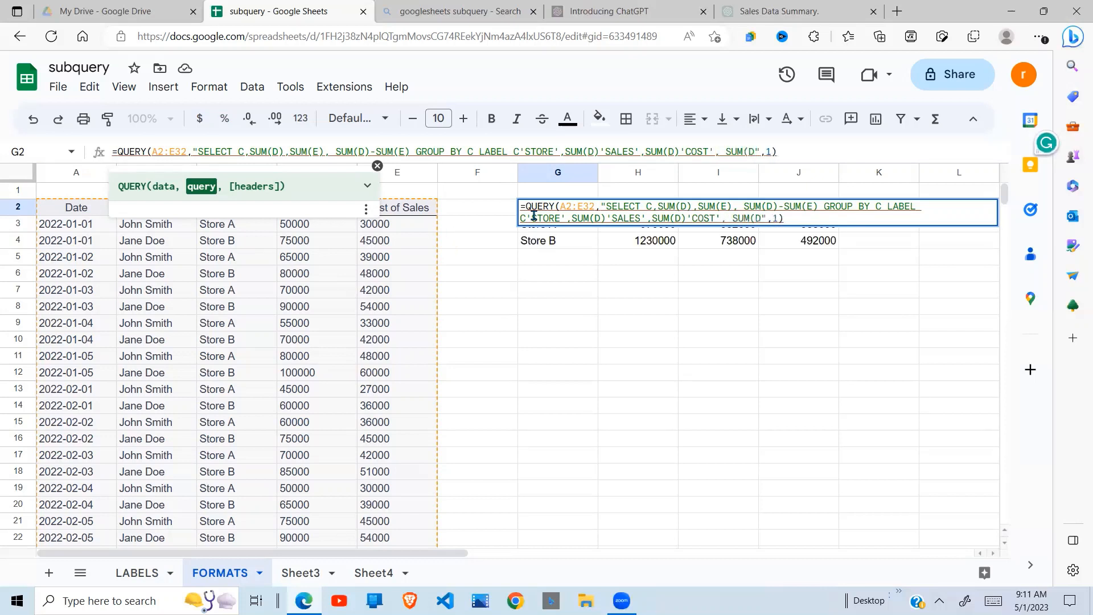
text()=)
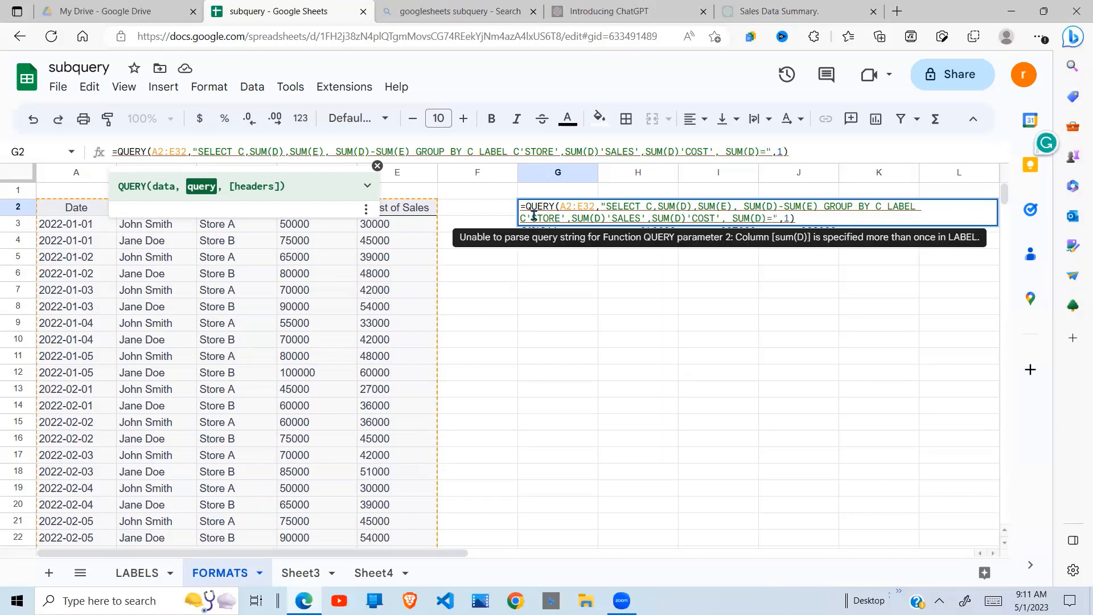
key(BackSpace)
text(-SUM)
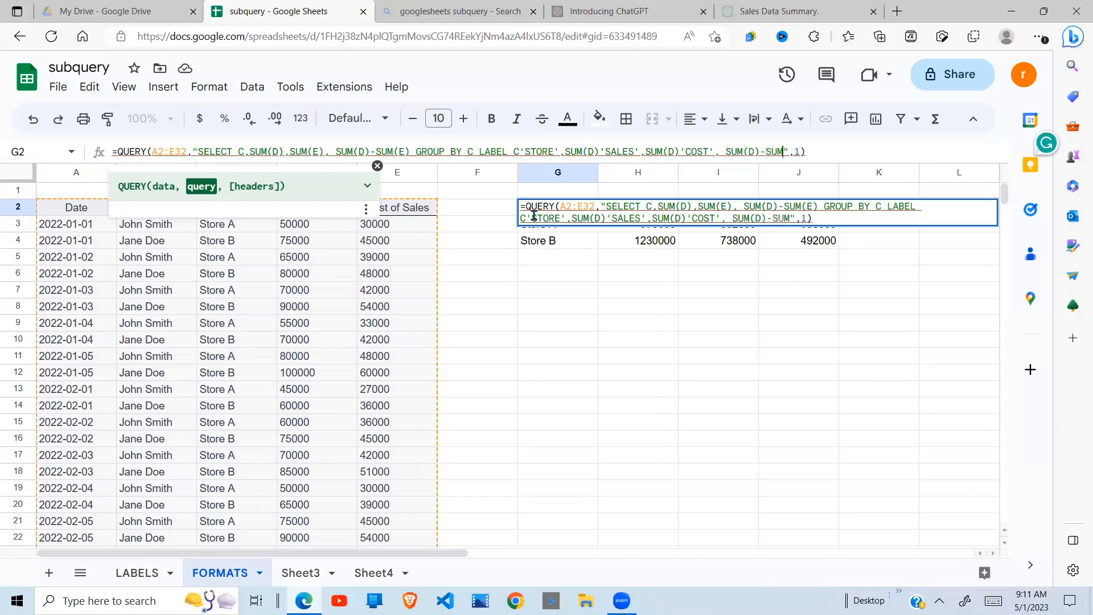
text((E)''PROFIT)
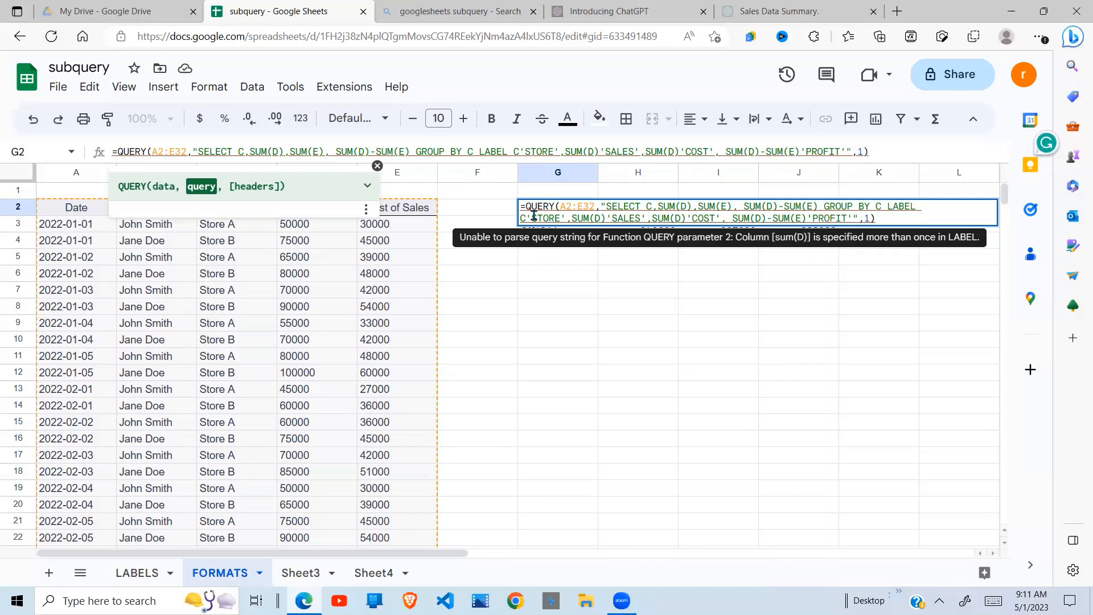
key(Return)
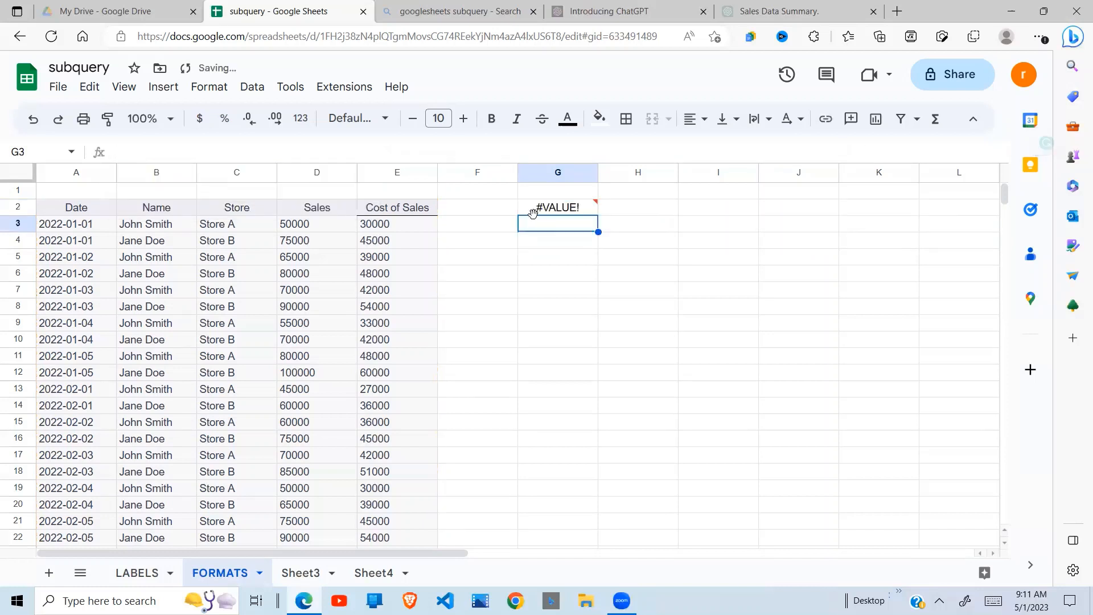
- Correct the 'COST' label in the G2 query so it refers to SUM(E), and enter the formula
double_click(569, 209)
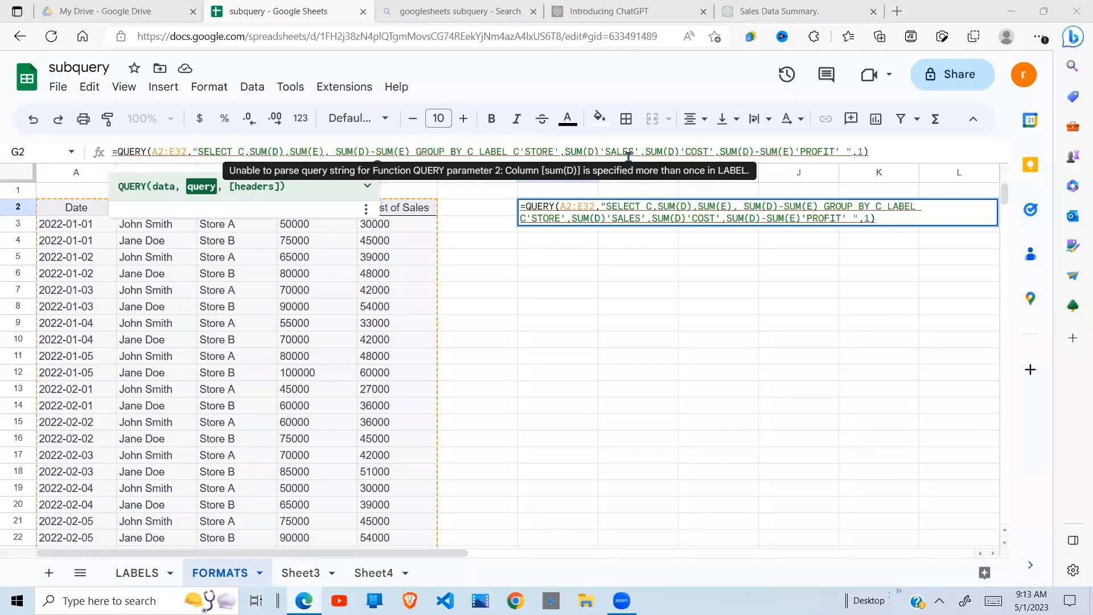
click(680, 151)
key(BackSpace)
key(BackSpace)
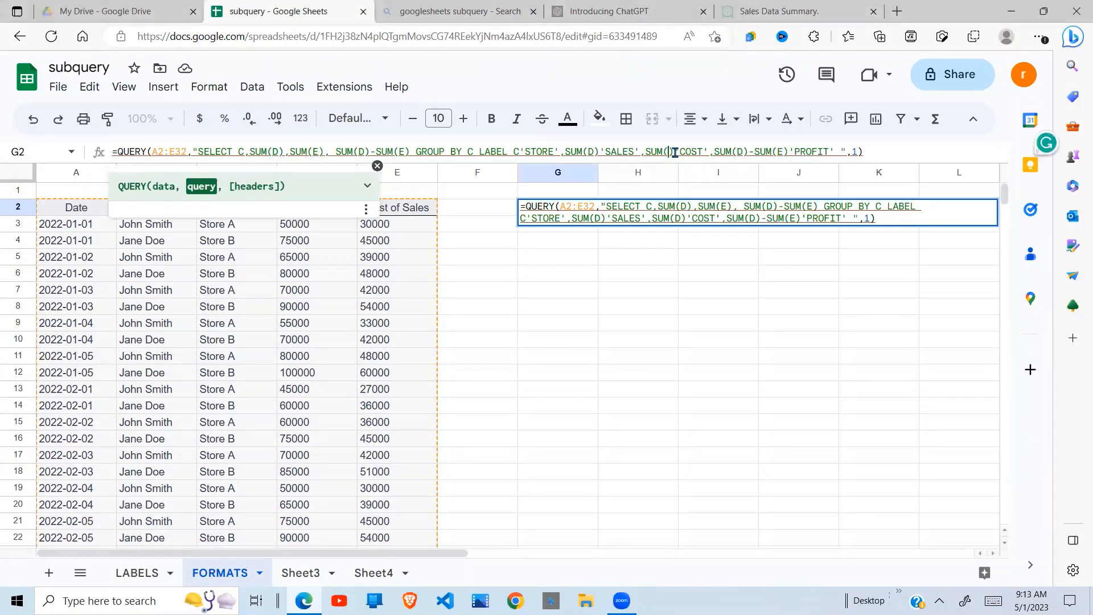
text(E))
key(Return)
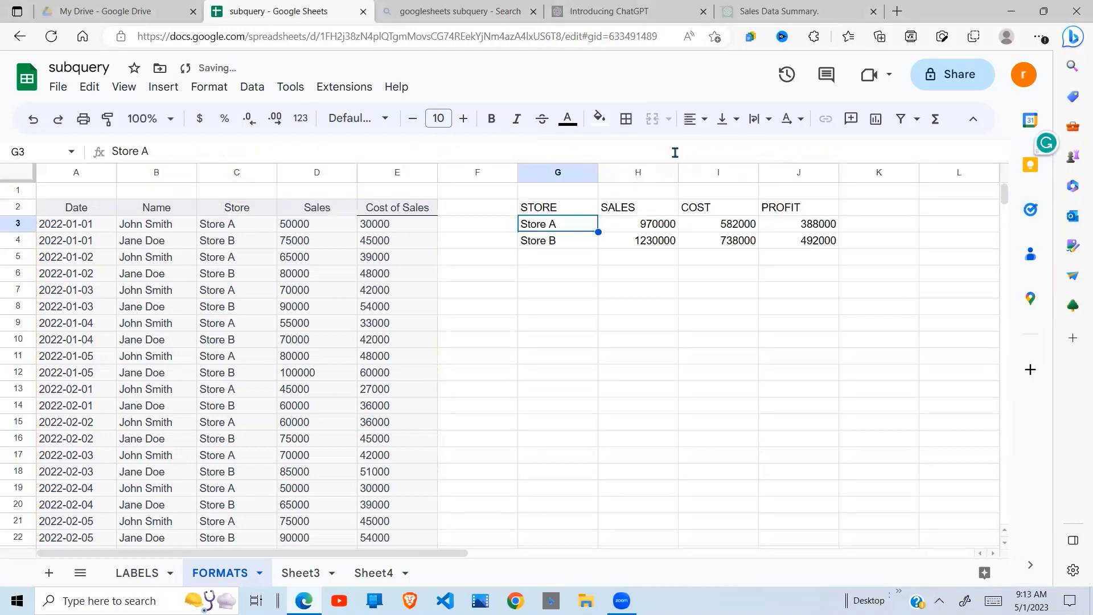
- Add FORMAT SUM(D) '#,###' after the LABEL clause in the G2 query and enter the formula
click(662, 244)
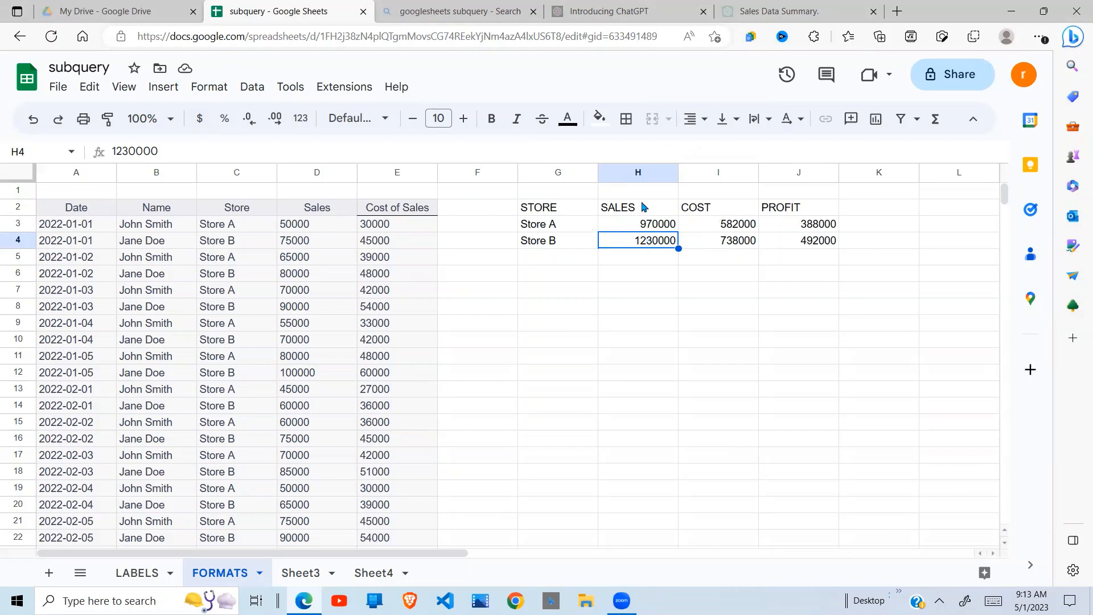
click(551, 210)
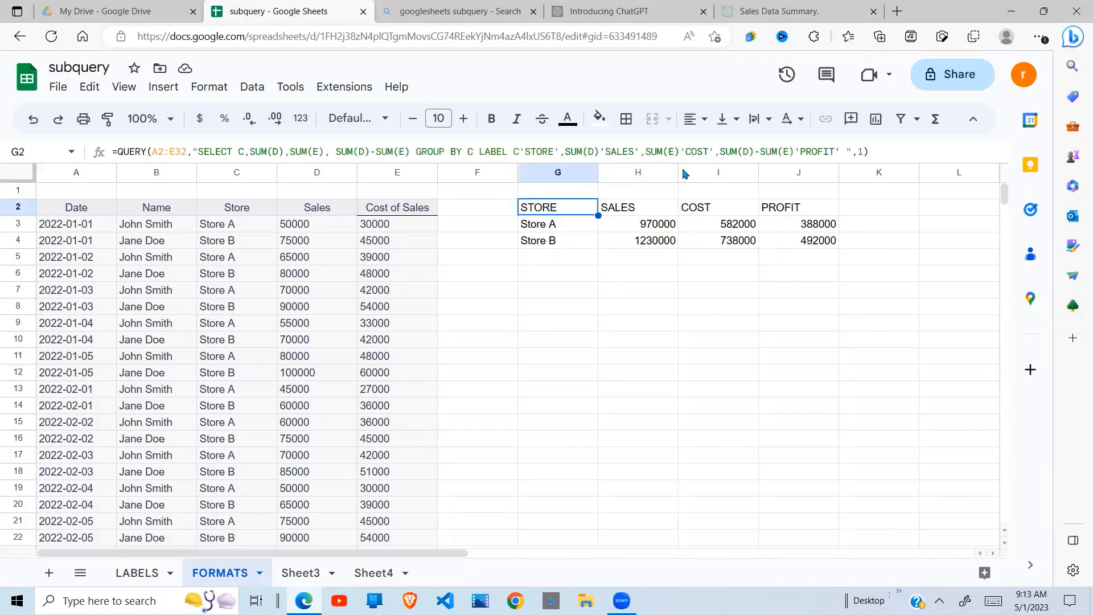
click(844, 152)
text(FORM)
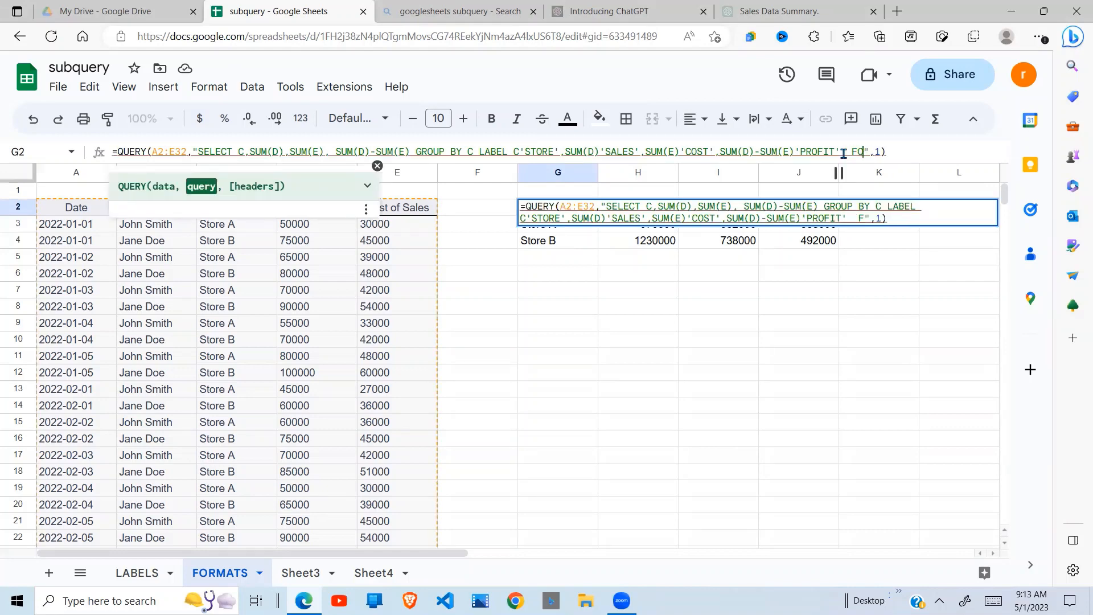
text(A)
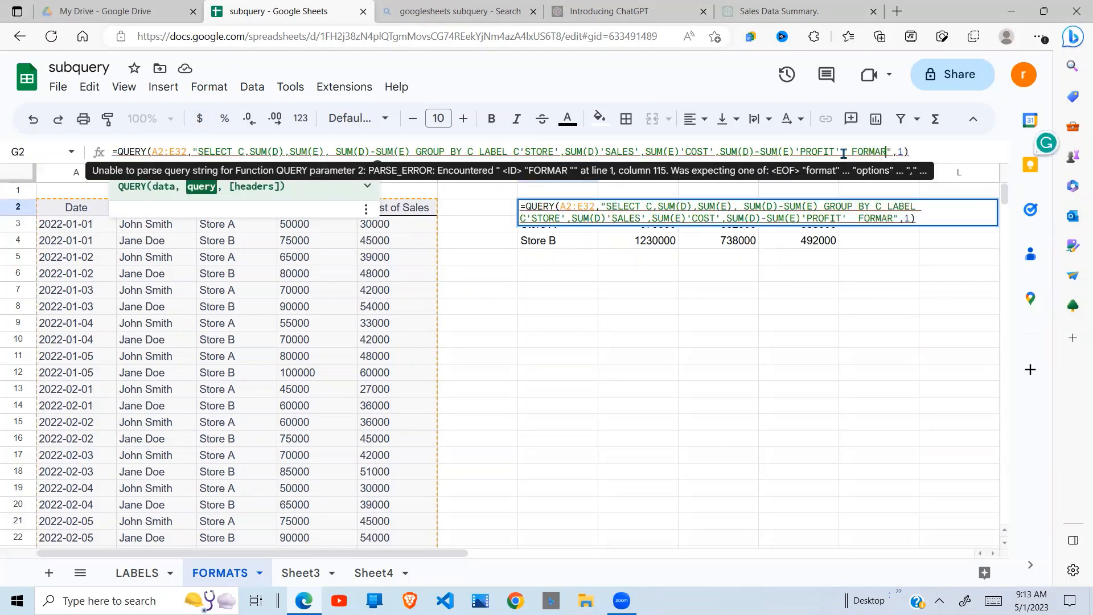
text(T)
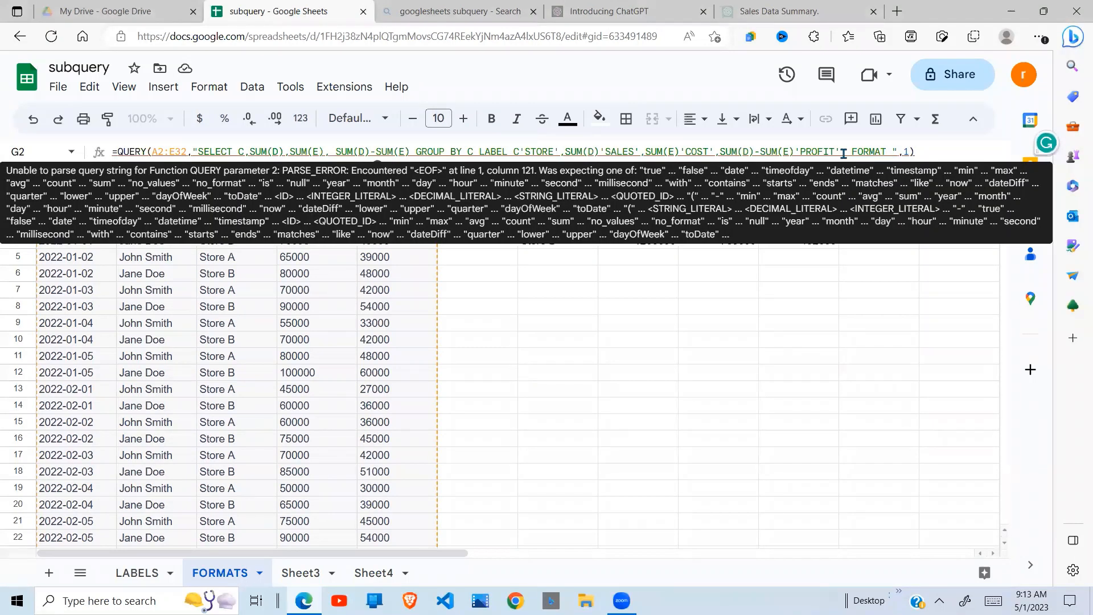
text( SUM)
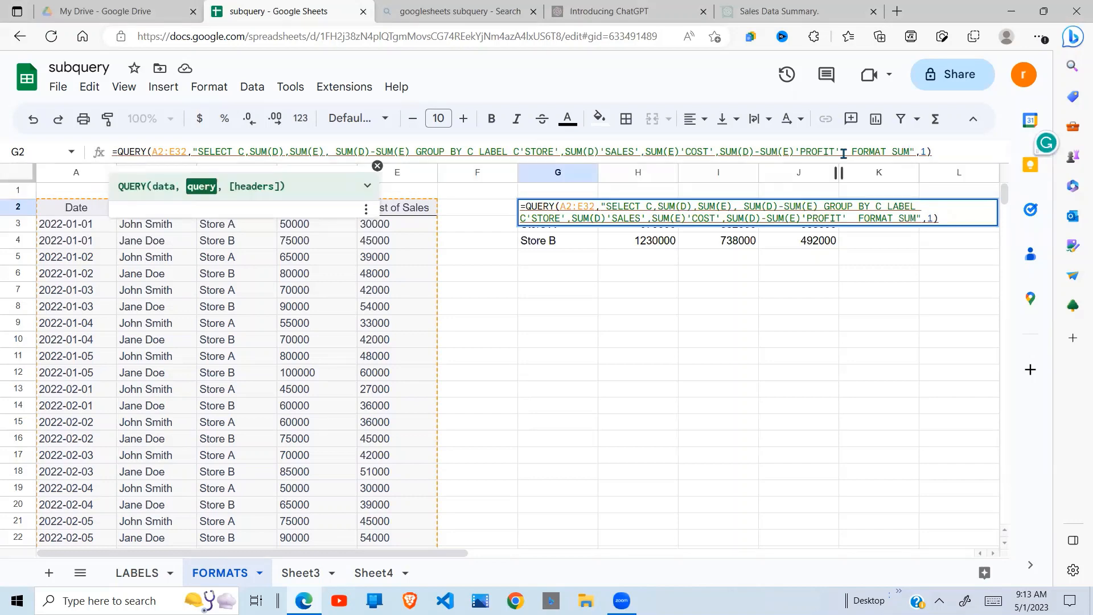
text((D)
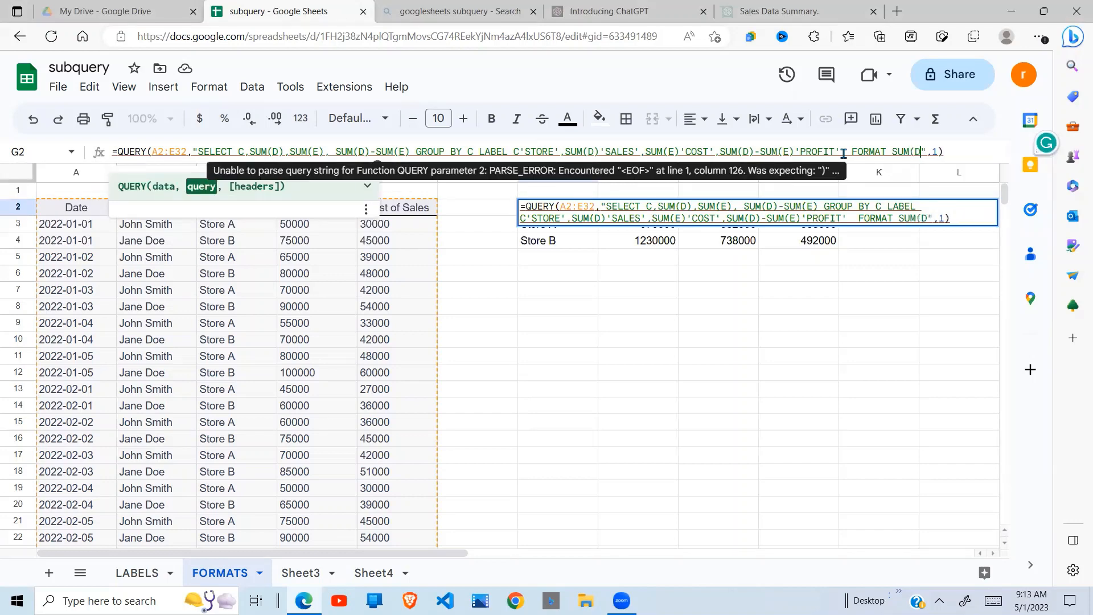
text() )
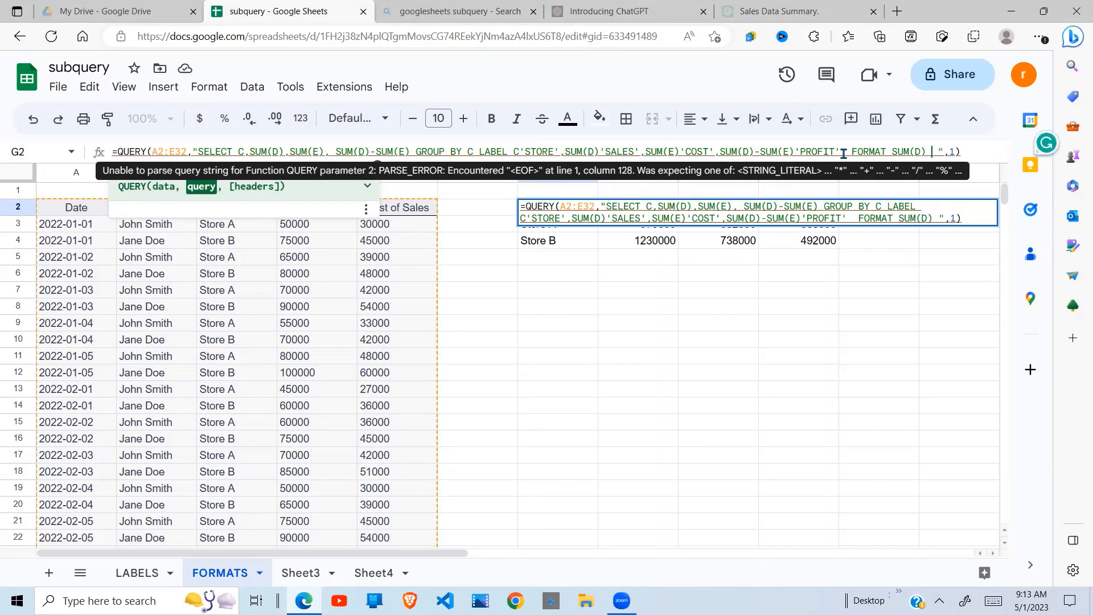
text('')
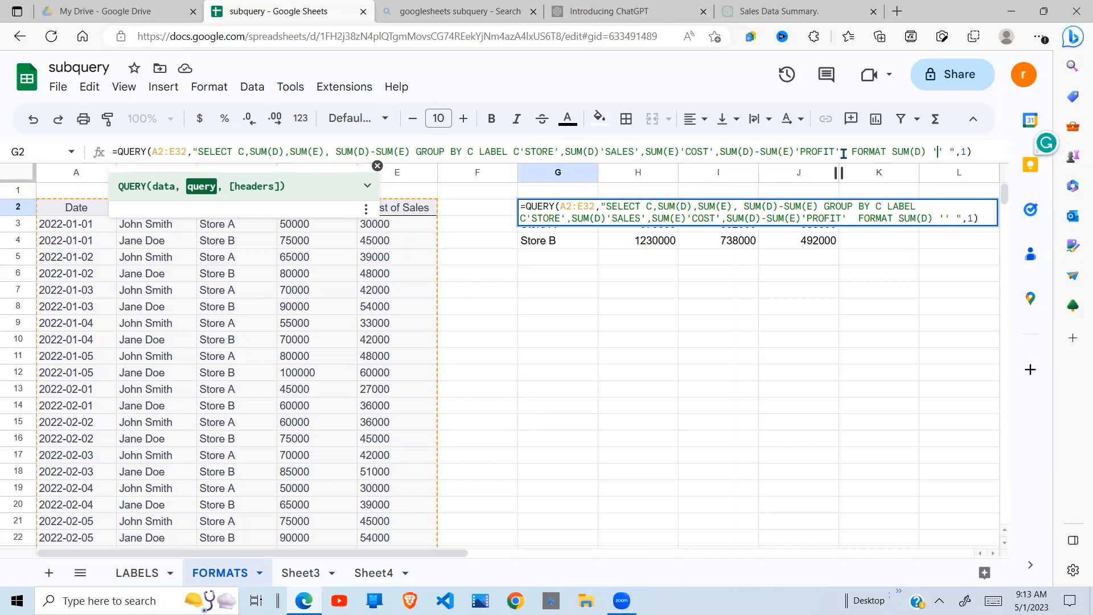
text(#,###)
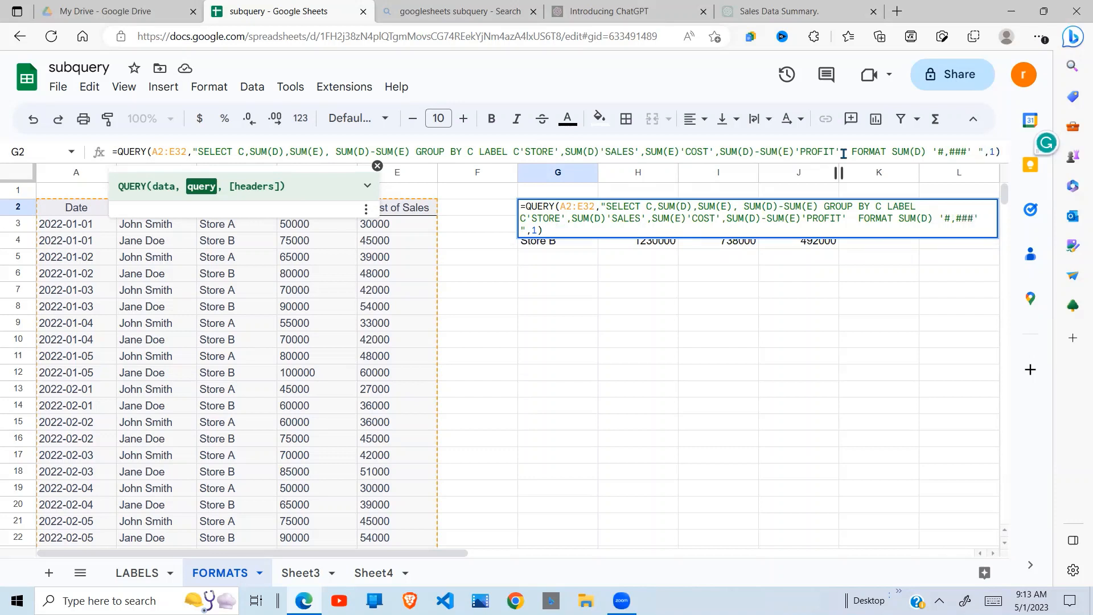
key(Return)
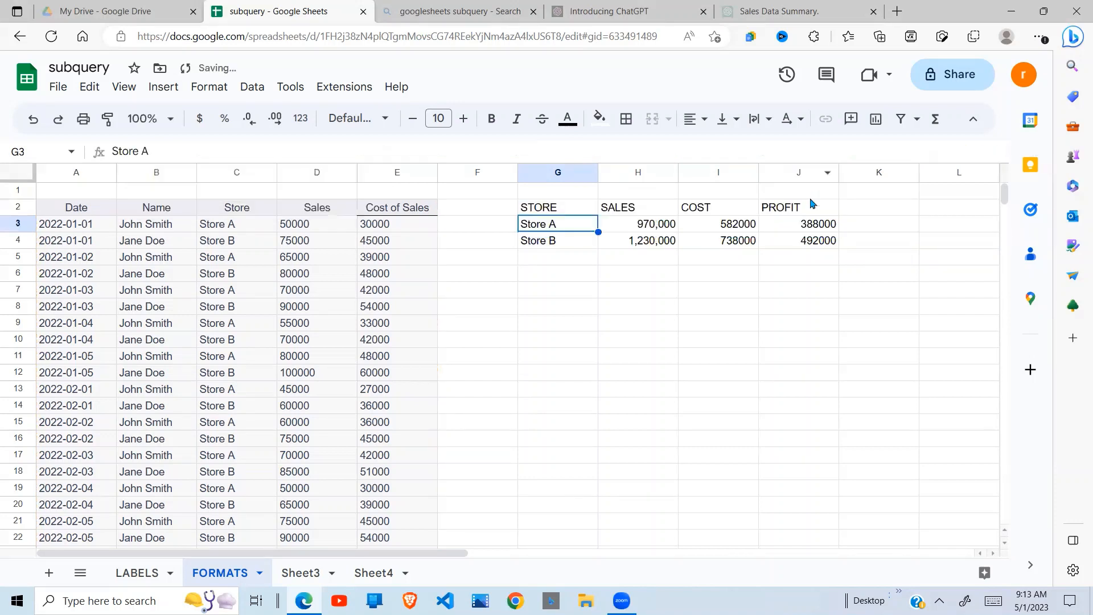
- Compare the number format of the SALES results in H3:H4 with the COST results in I3:I4
click(668, 228)
click(661, 243)
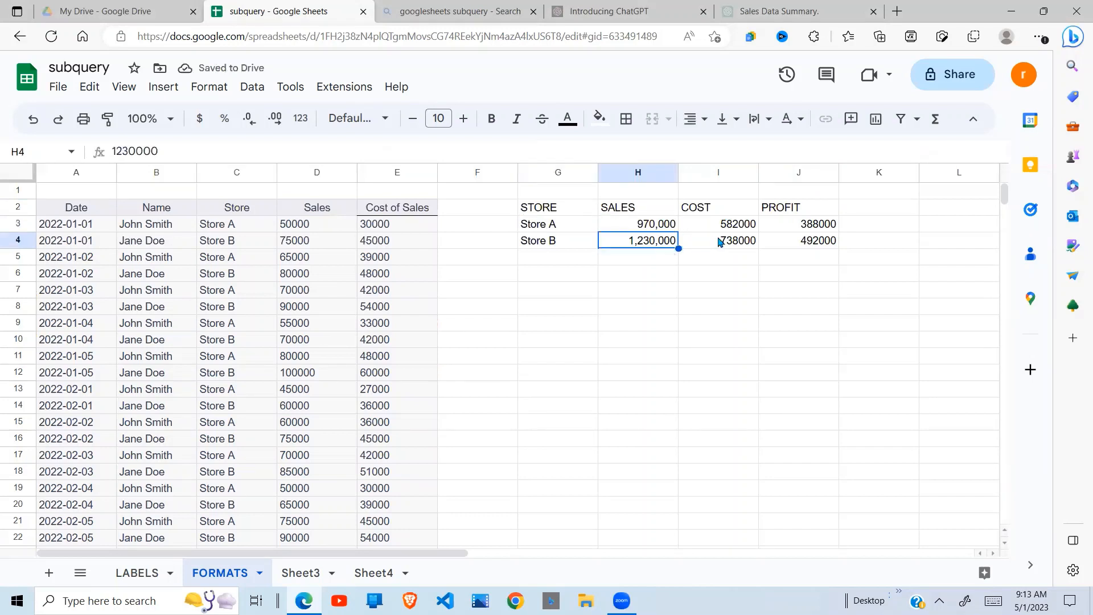
click(660, 226)
click(656, 240)
click(655, 228)
click(568, 225)
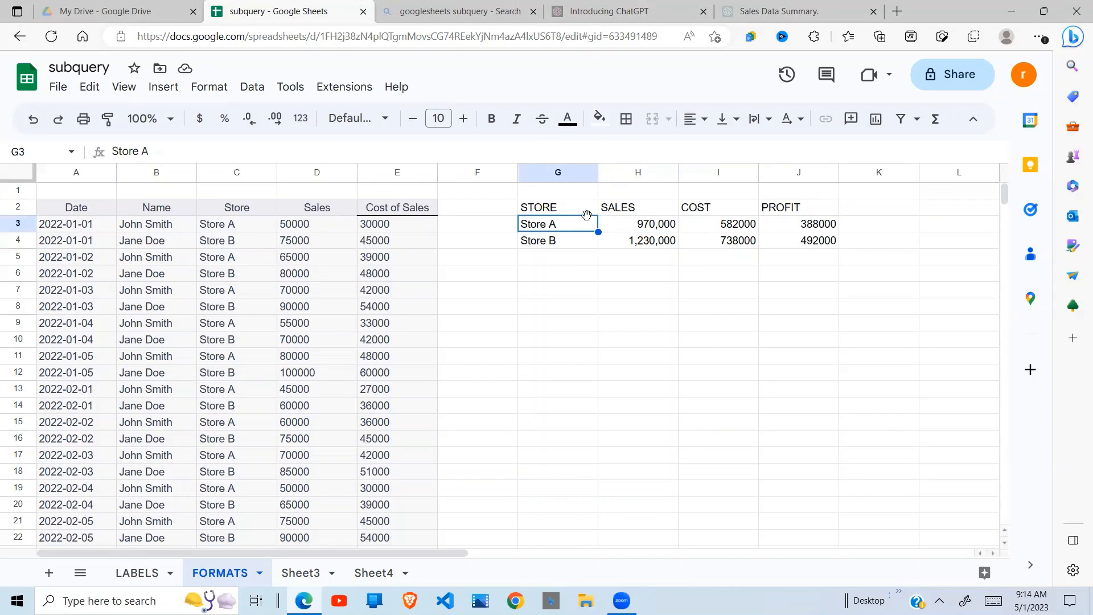
click(750, 226)
click(749, 241)
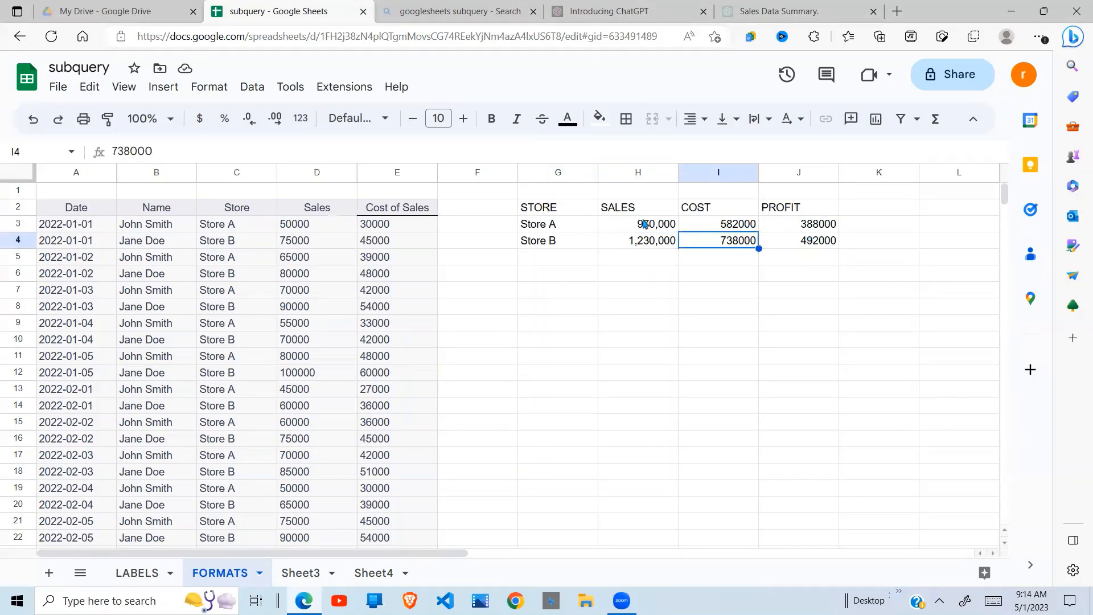
- Duplicate the sales format within the G2 query's FORMAT clause and change the copy to SUM(E) '#,###'
click(540, 214)
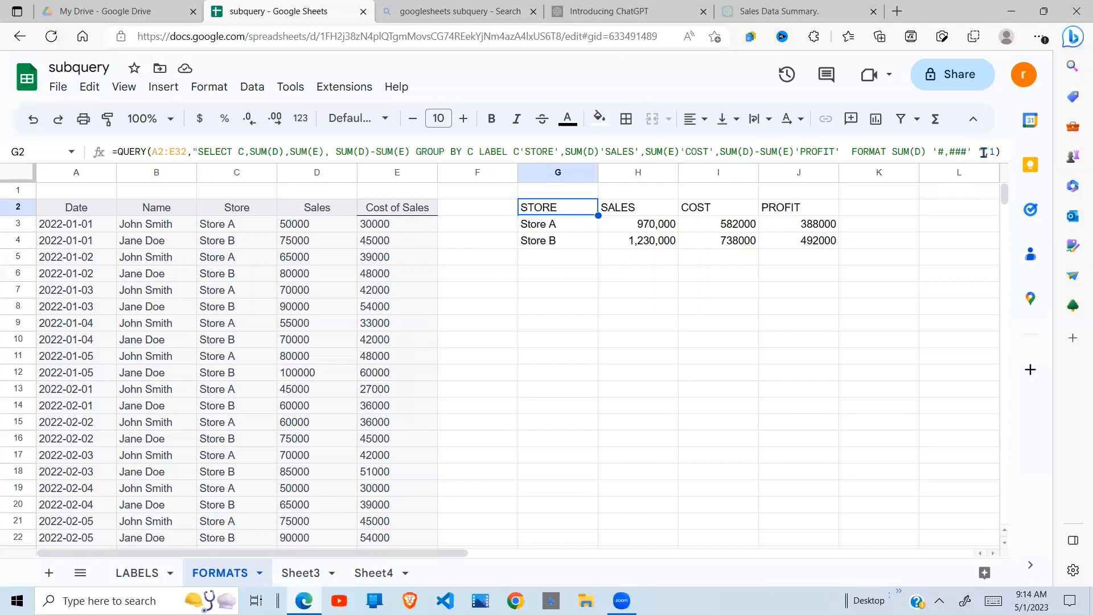
click(973, 153)
drag(927, 151, 891, 153)
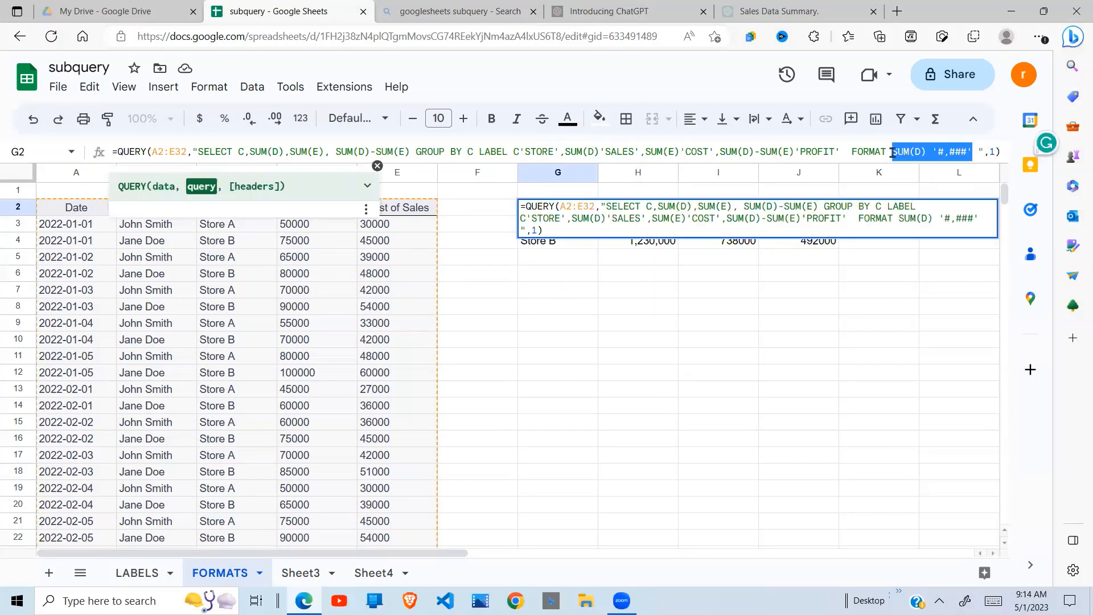
click(975, 151)
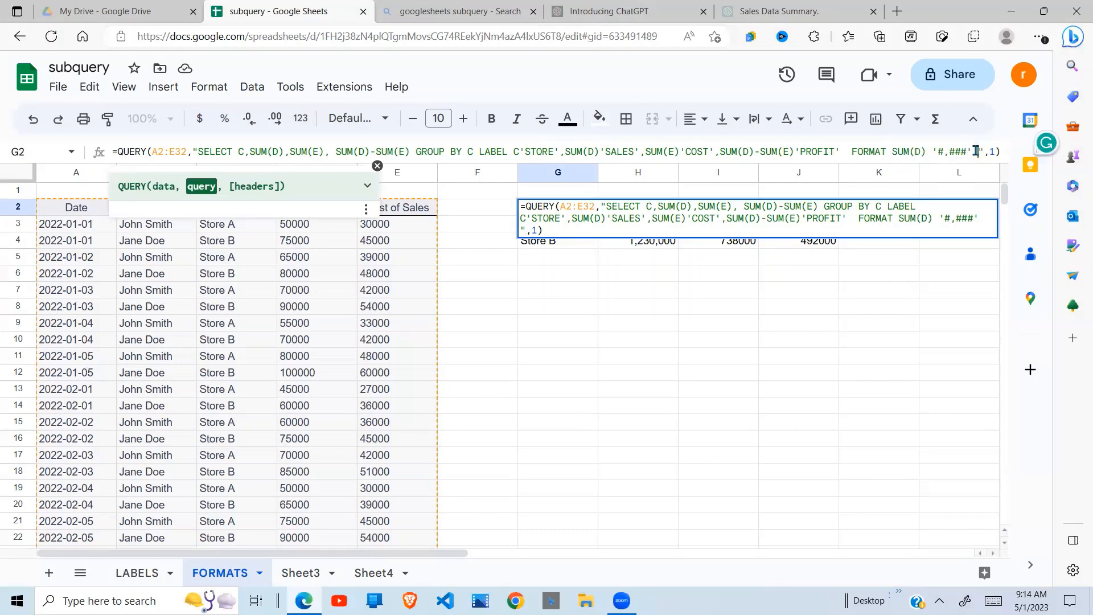
text(,)
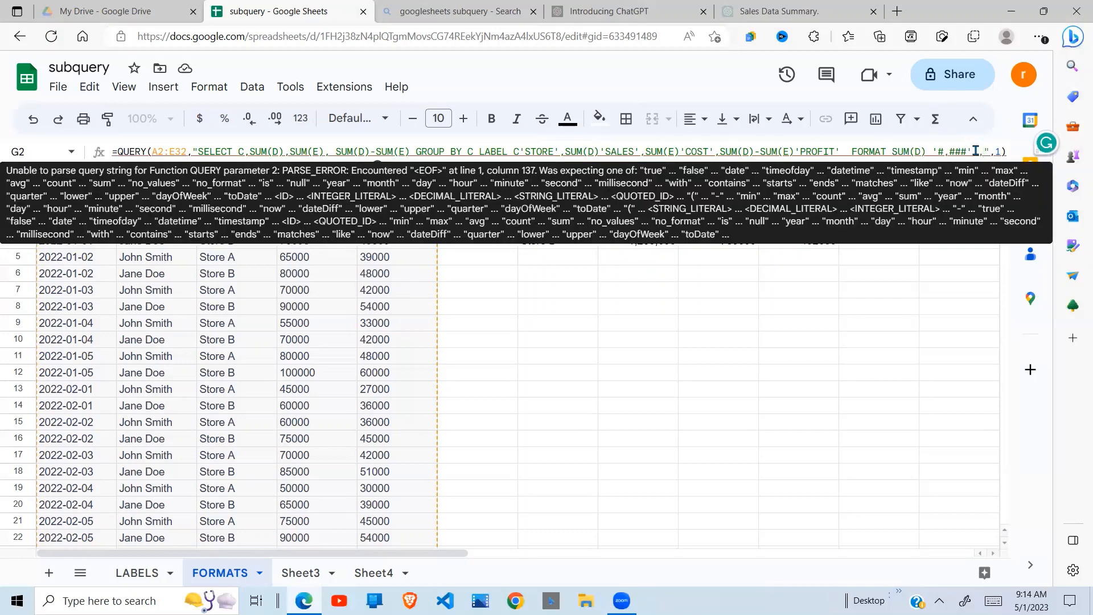
key(ctrl+v)
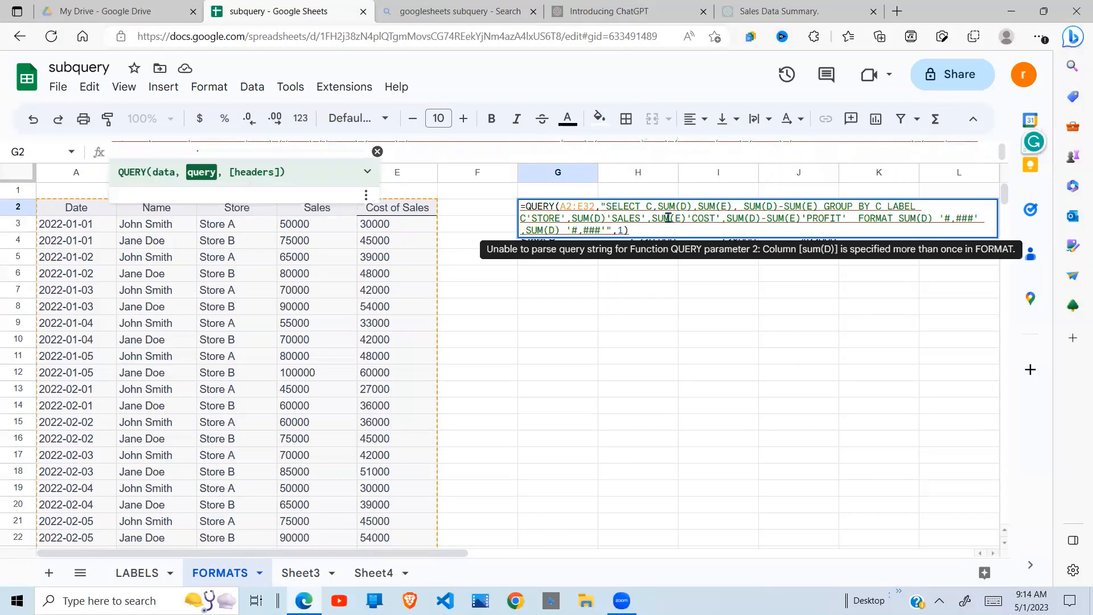
click(555, 231)
key(BackSpace)
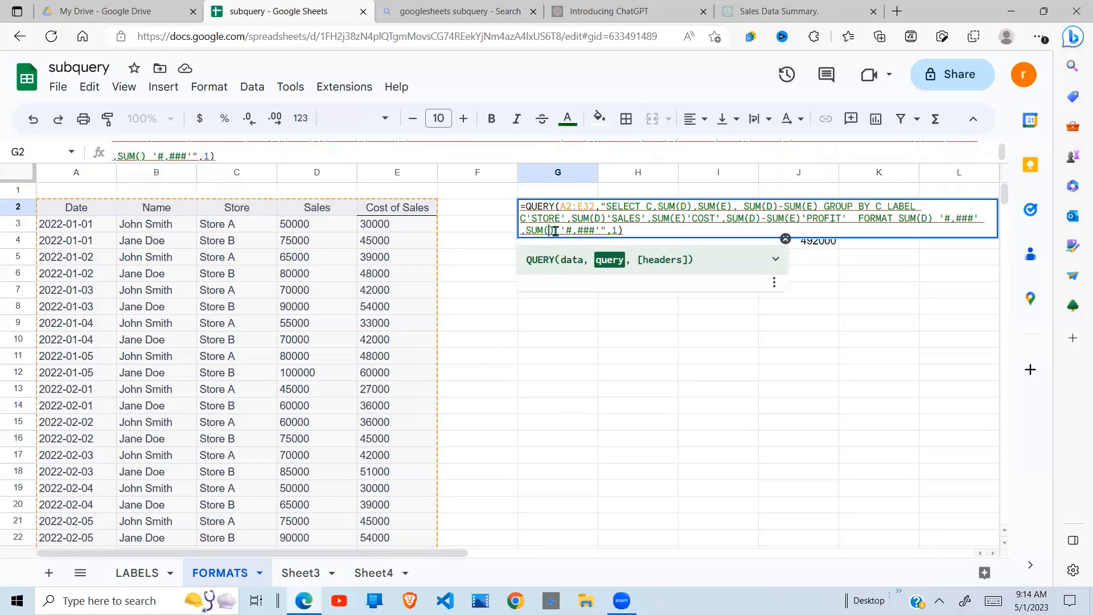
text(E)
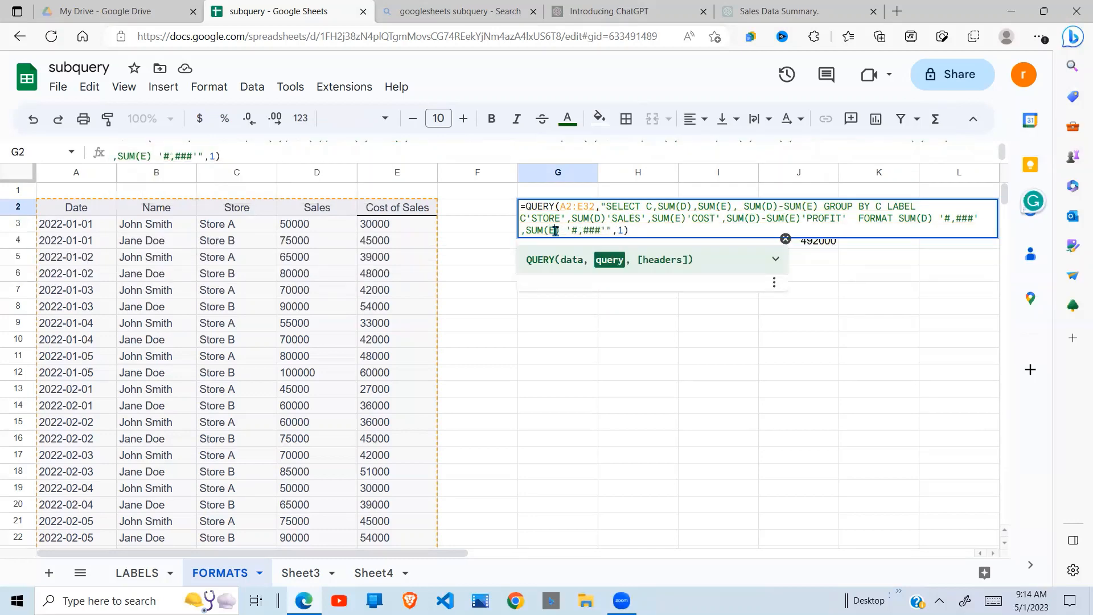
- Add SUM(D)-SUM(E) '$#,###' to the end of the G2 query's FORMAT clause and enter the formula
click(604, 231)
text(, SUM)
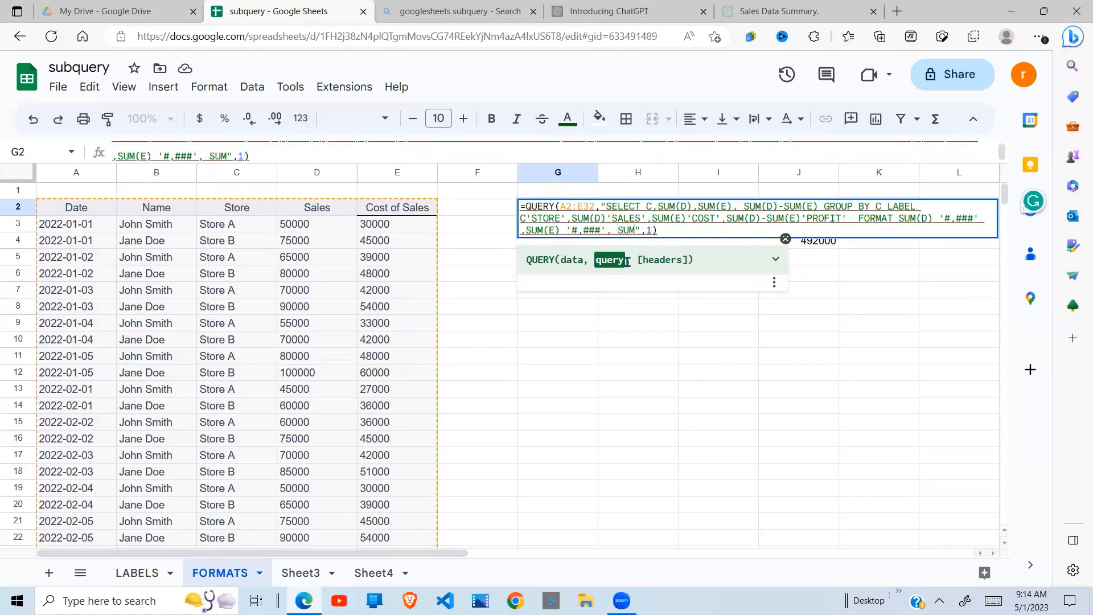
text((D)-SUM(E)
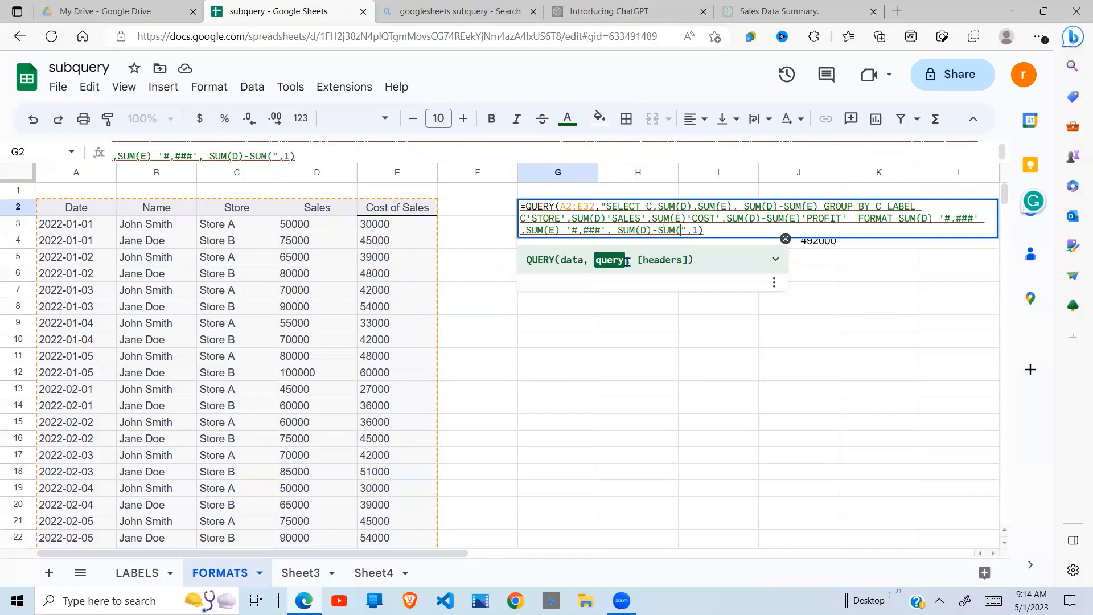
text() '')
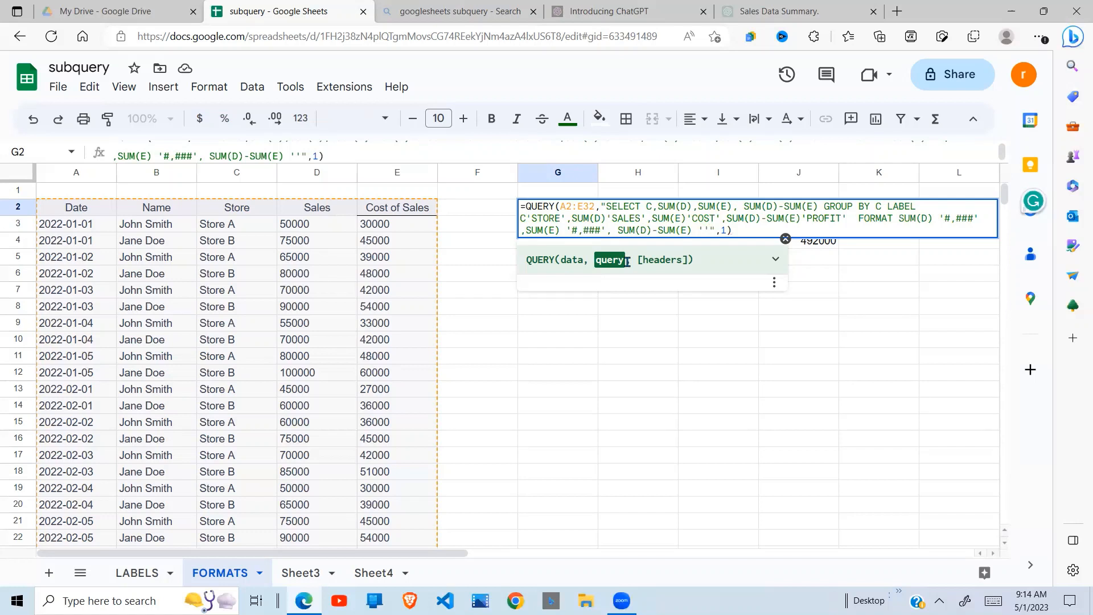
text(#,###)
click(704, 230)
text($#,###)
key(Return)
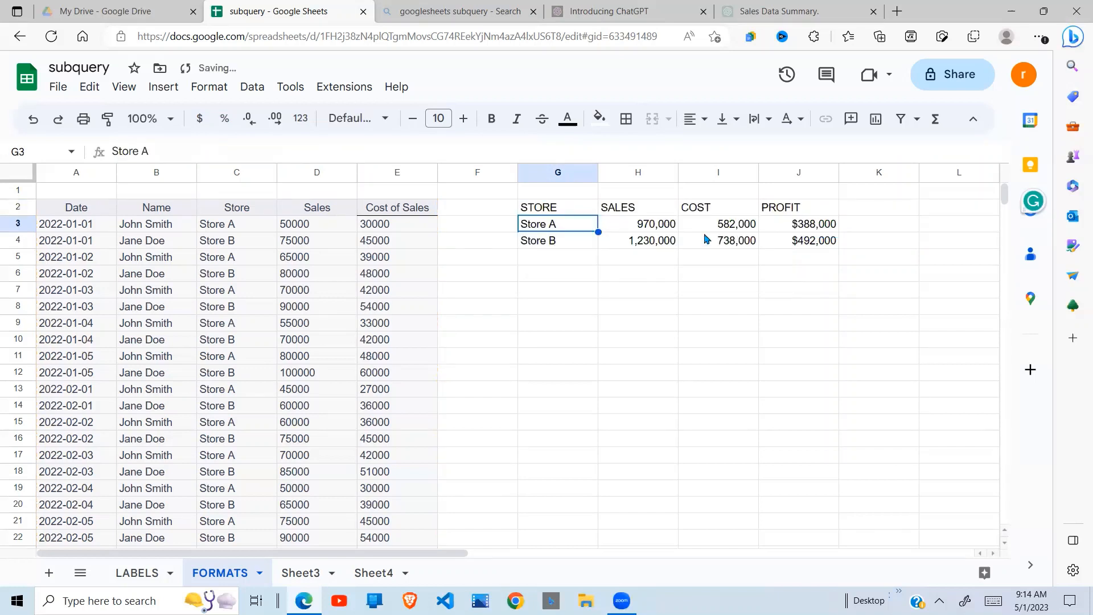
- Compare the number format of the PROFIT results in J3:J4 with the COST result in I3
click(823, 228)
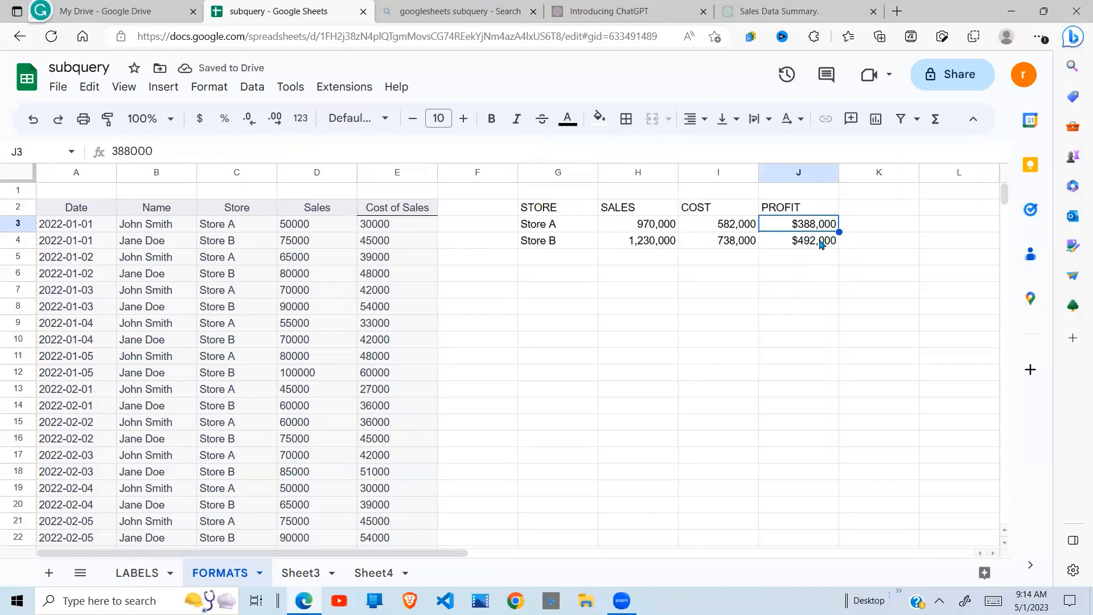
click(823, 242)
click(812, 228)
click(808, 244)
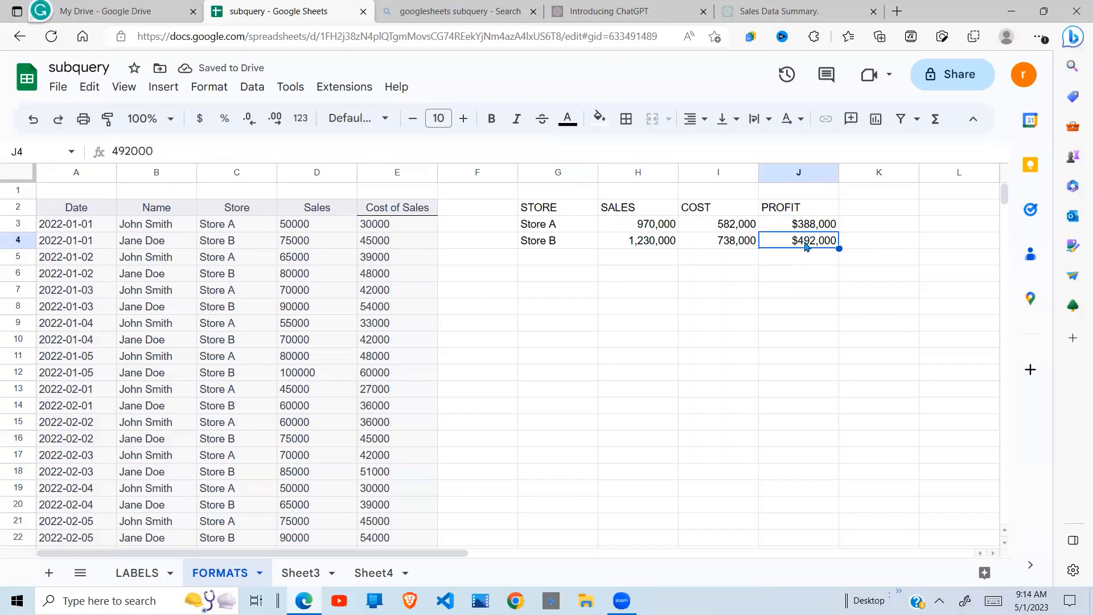
click(748, 227)
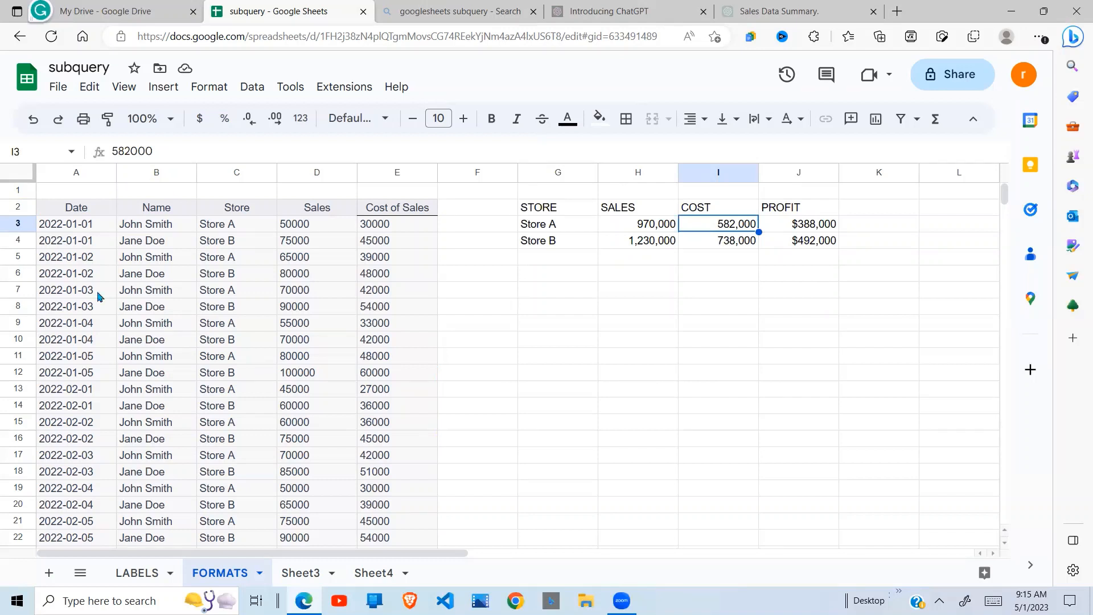
- Enter =QUERY(A2:E32,"SELECT A,B,C,D",1) in cell G7
click(73, 290)
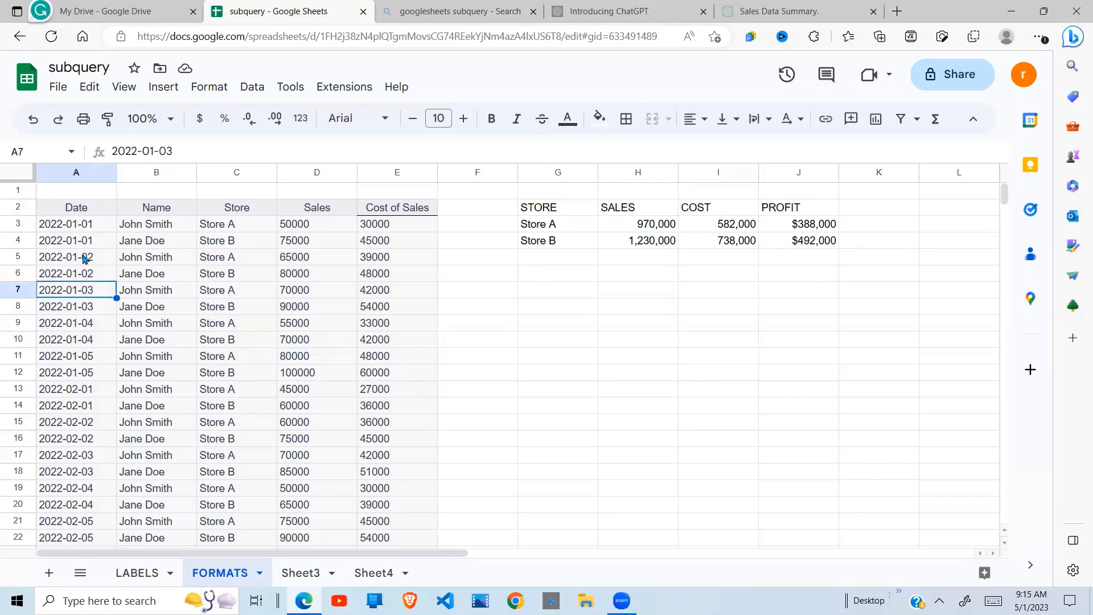
click(545, 292)
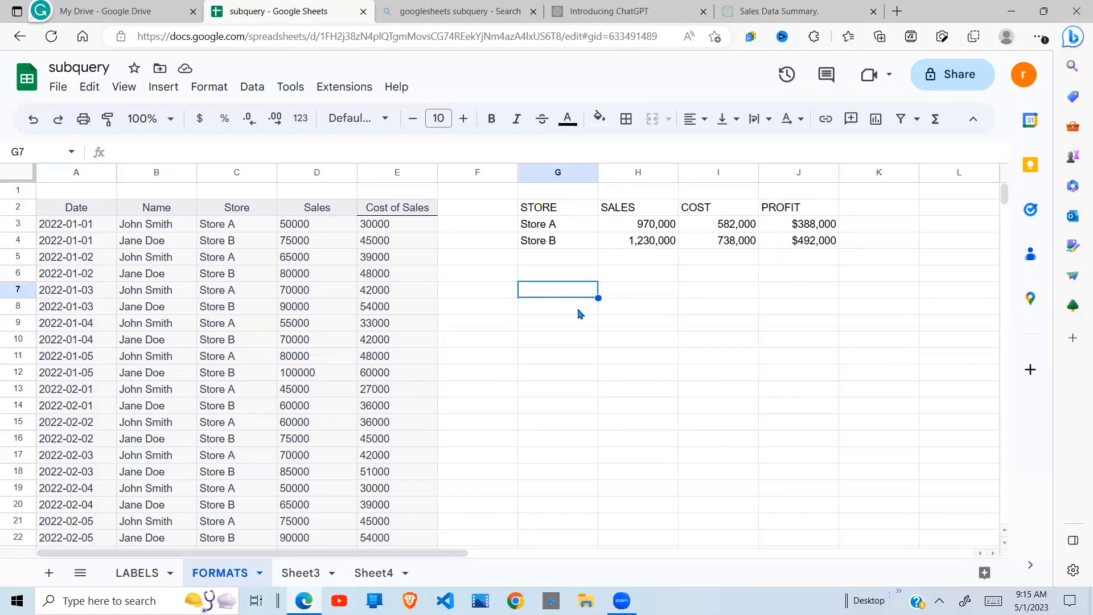
text(=)
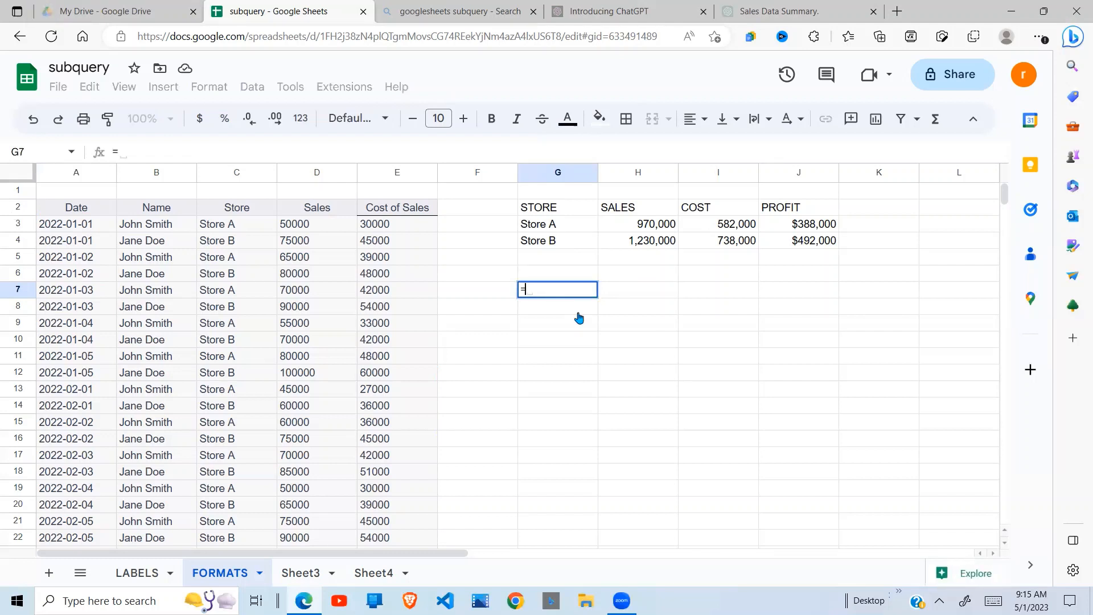
text(QUERY()
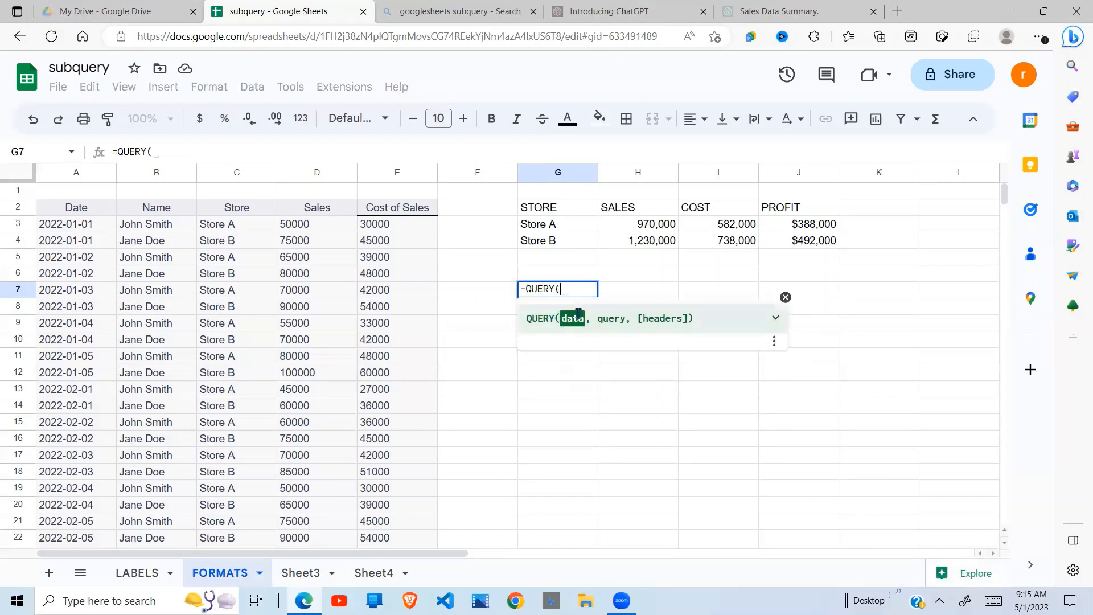
drag(69, 215, 376, 372)
key(ctrl+shift+Down)
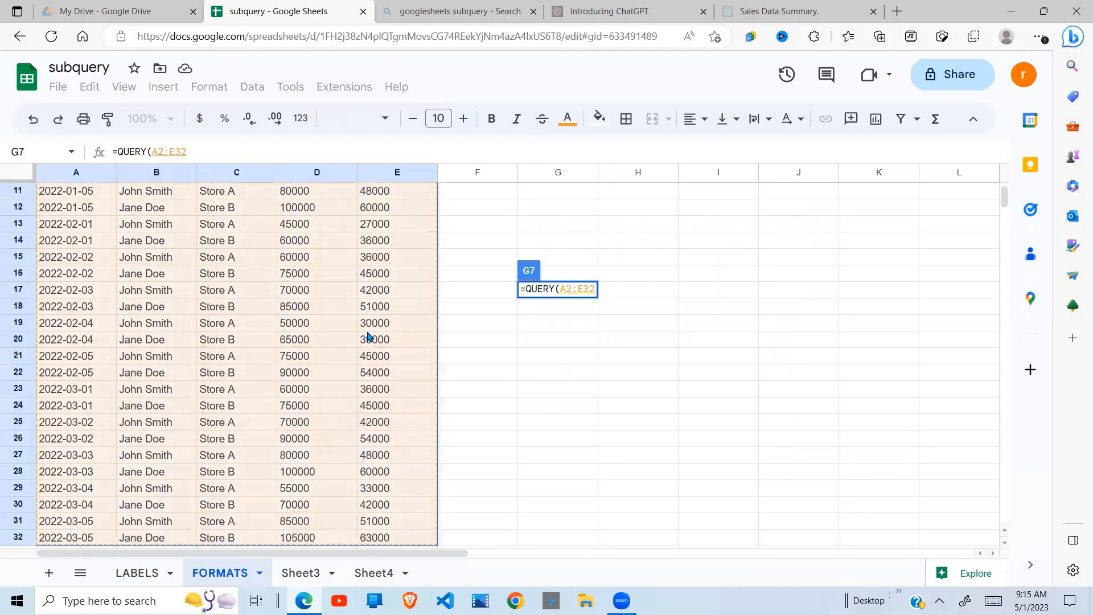
text(,)
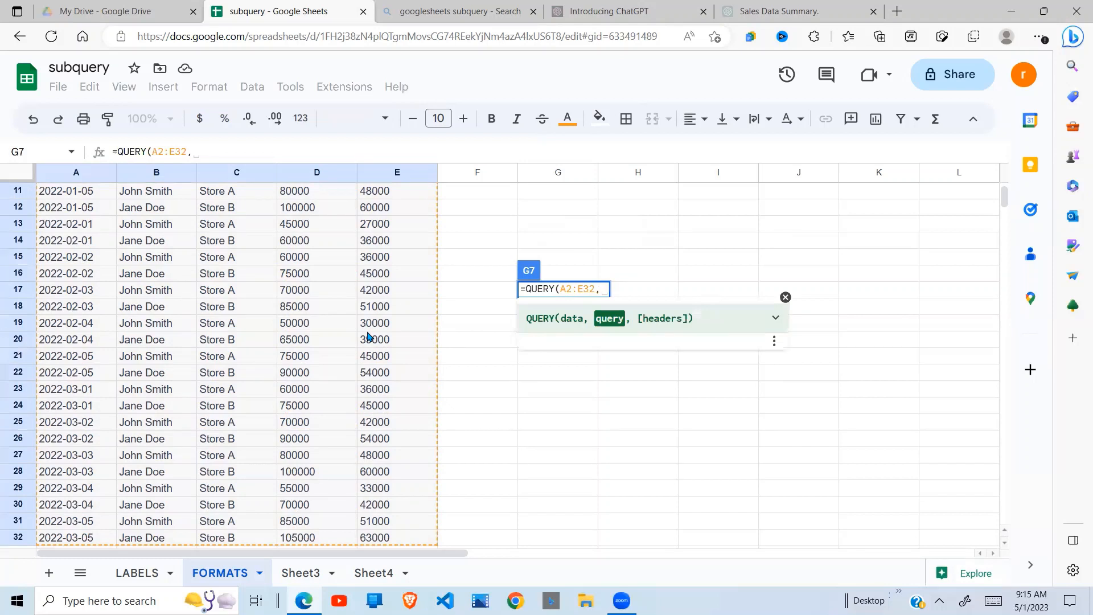
text("SELECT)
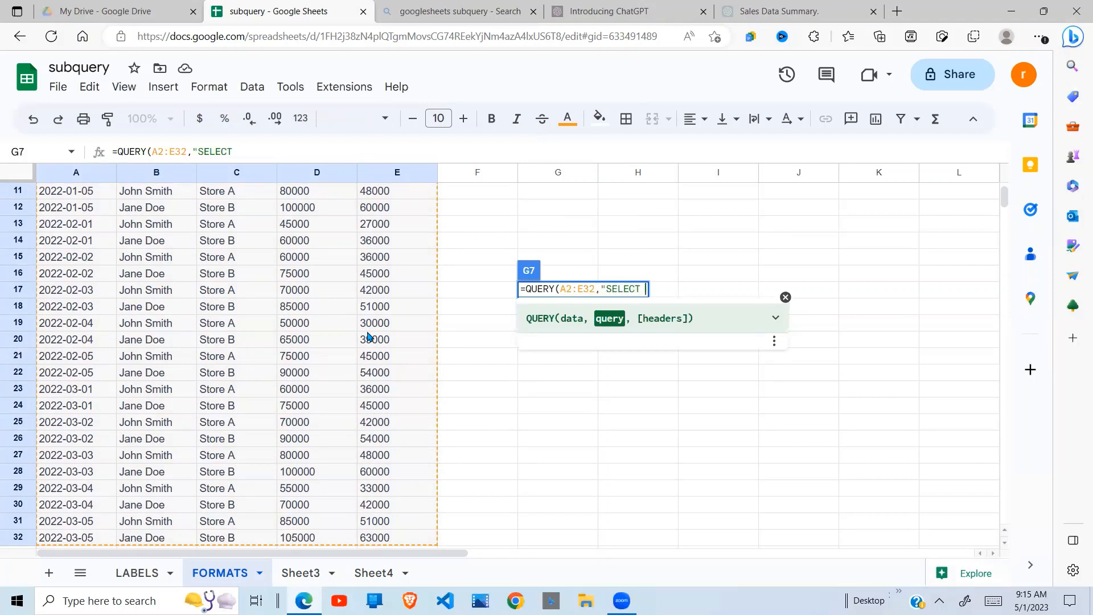
text( A,)
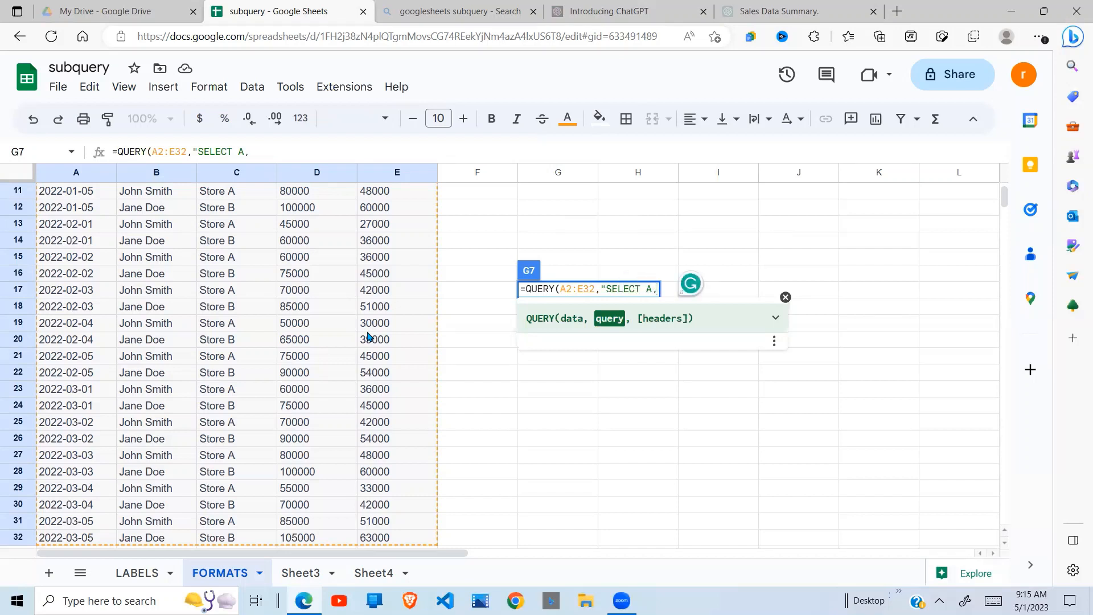
text(B,C,D",1))
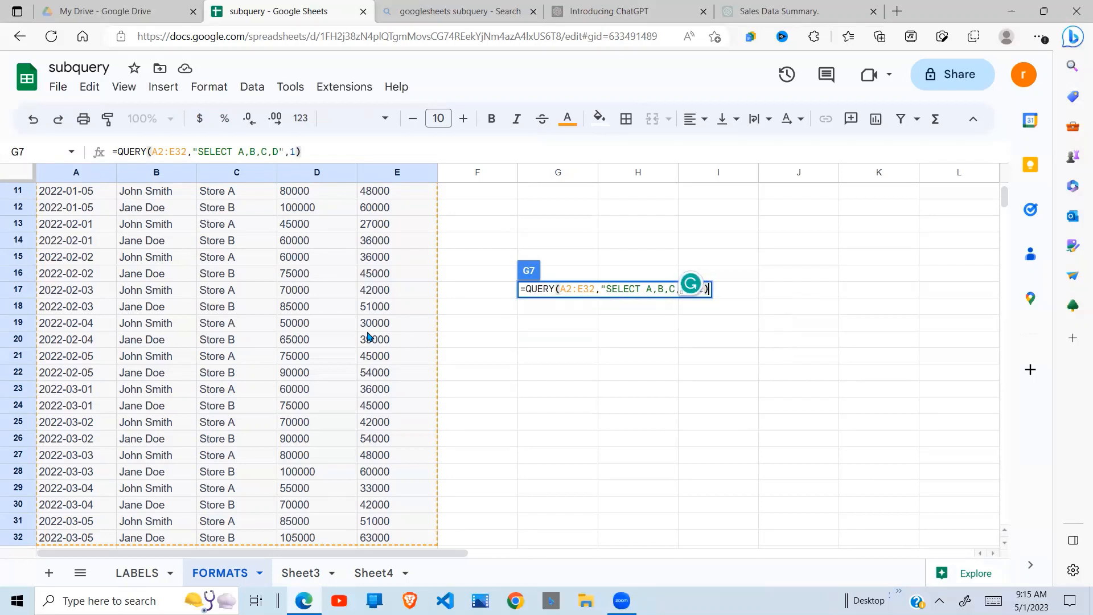
key(Return)
- Look over the rows returned by the G7 query, up to their header row
click(720, 323)
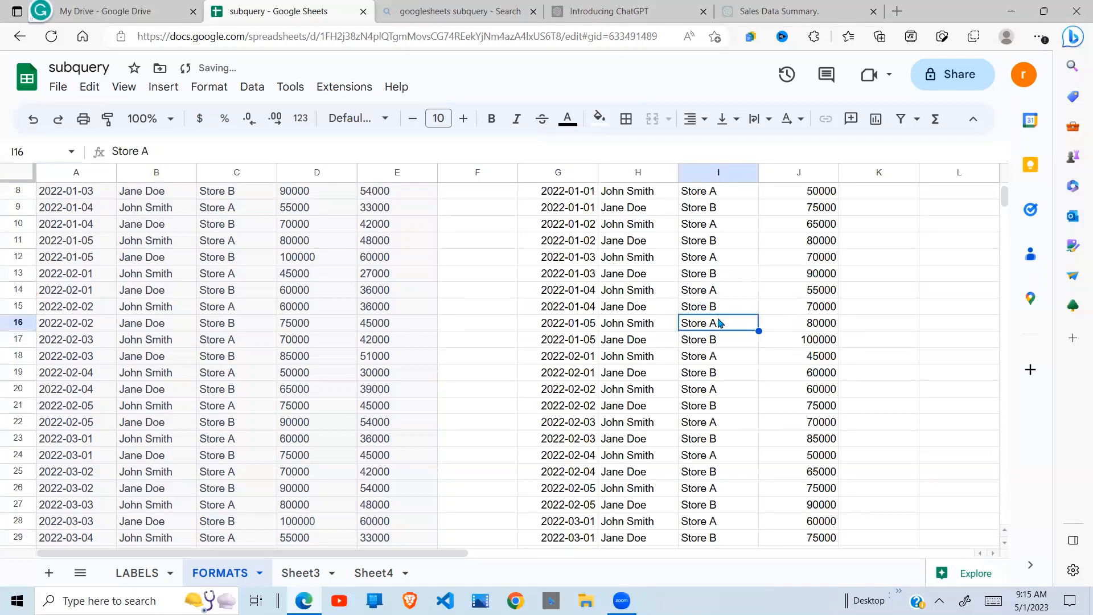
key(Up)
key(Up)
key(Up)
key(Up)
key(Up)
key(Up)
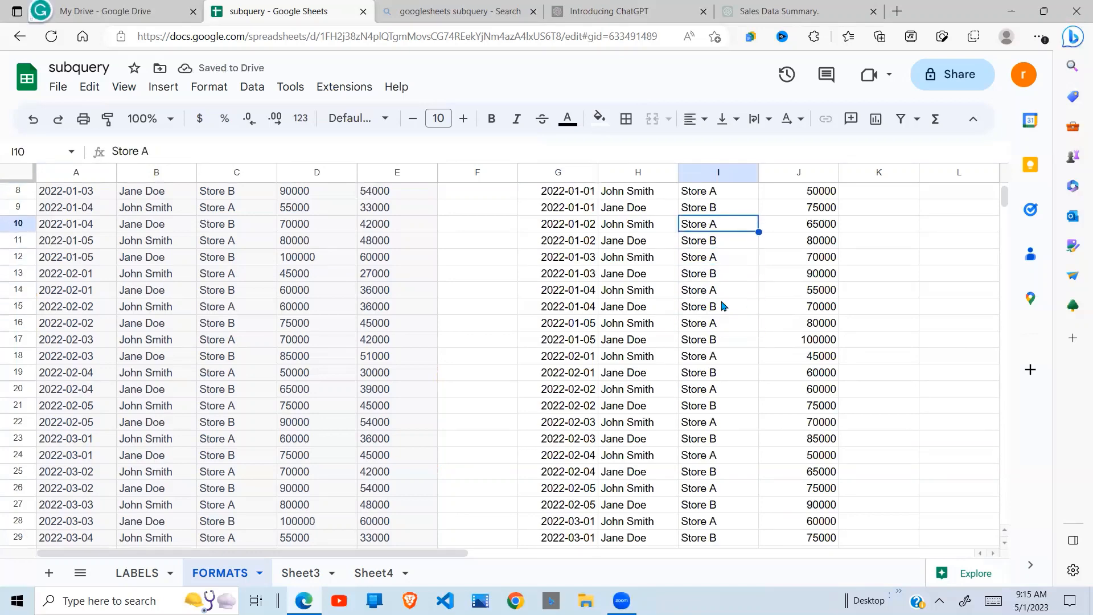
key(Up)
key(Up)
key(Up)
key(Up)
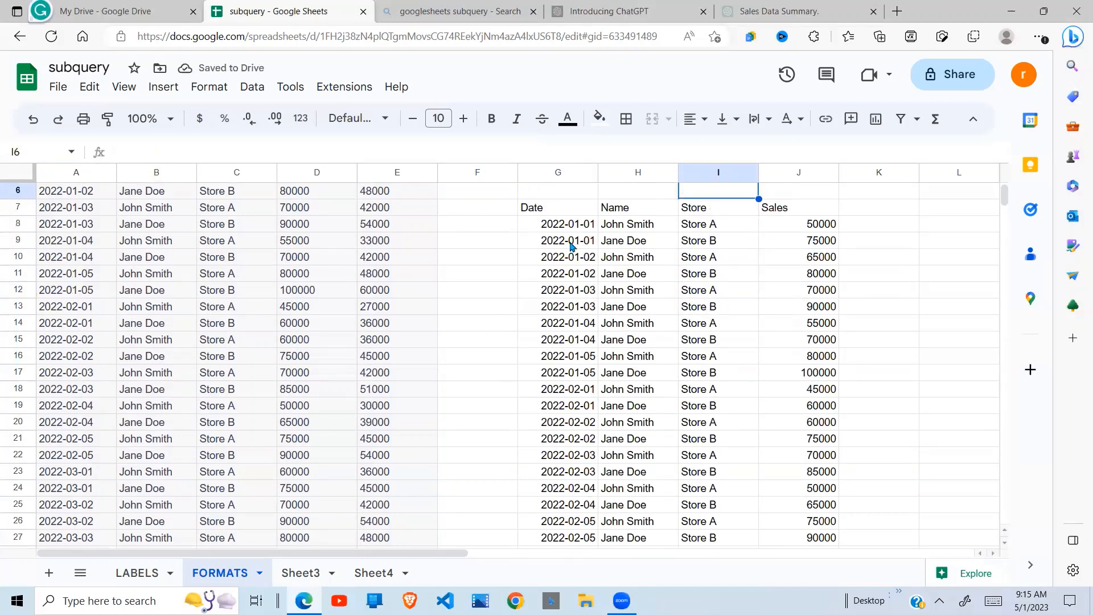
- Add a FORMAT clause for column A with an empty pair of single quotes after SELECT A,B,C,D in the G7 query
click(571, 246)
key(Up)
key(Up)
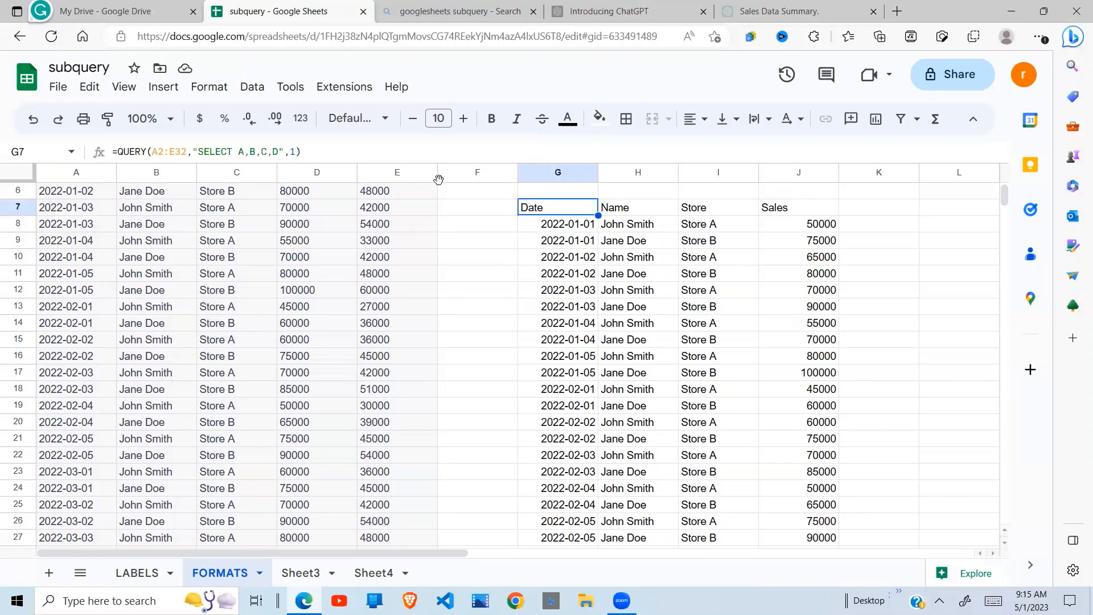
click(277, 152)
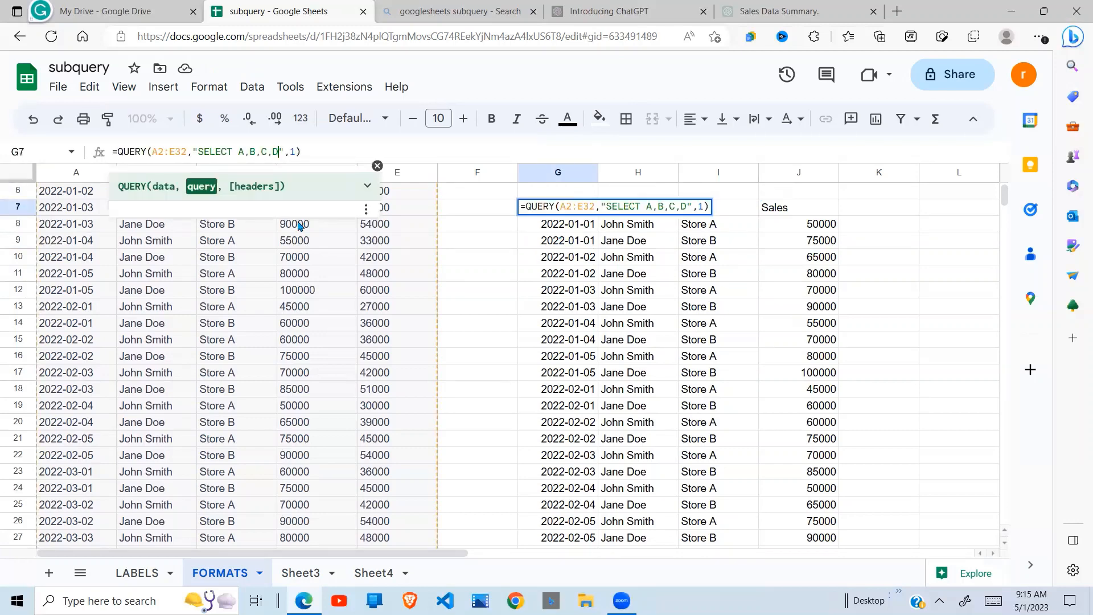
text(FORMA)
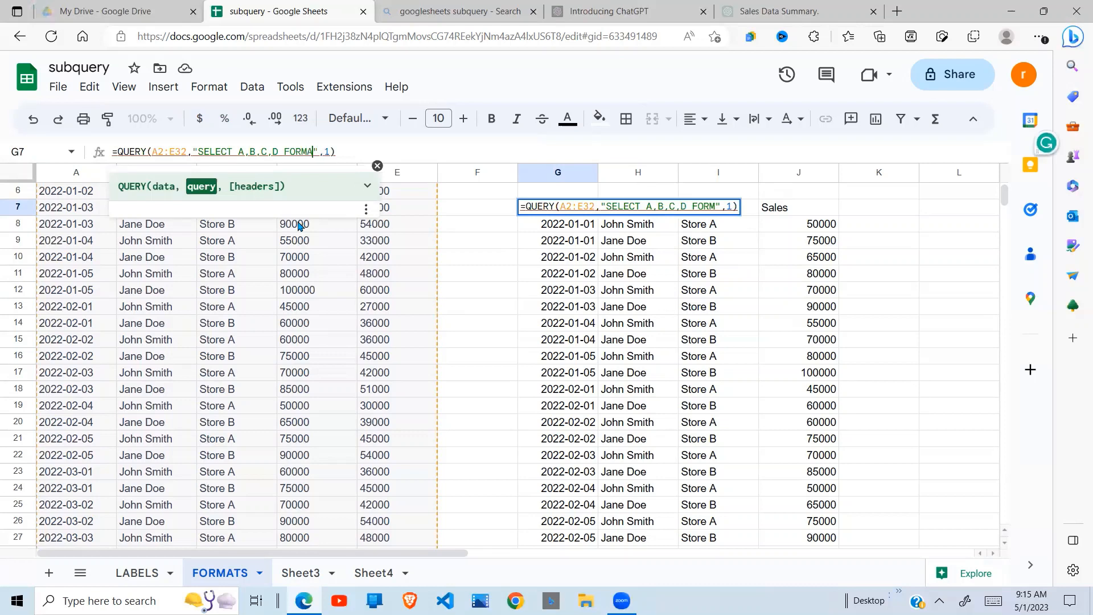
text(T9)
key(BackSpace)
text(()
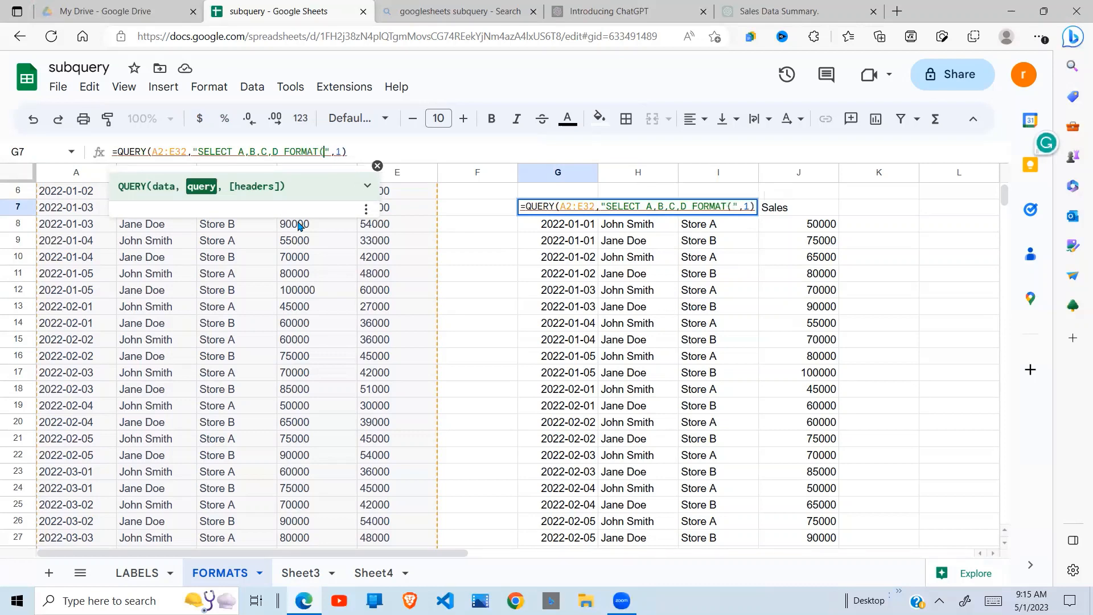
key(BackSpace)
text(A '')
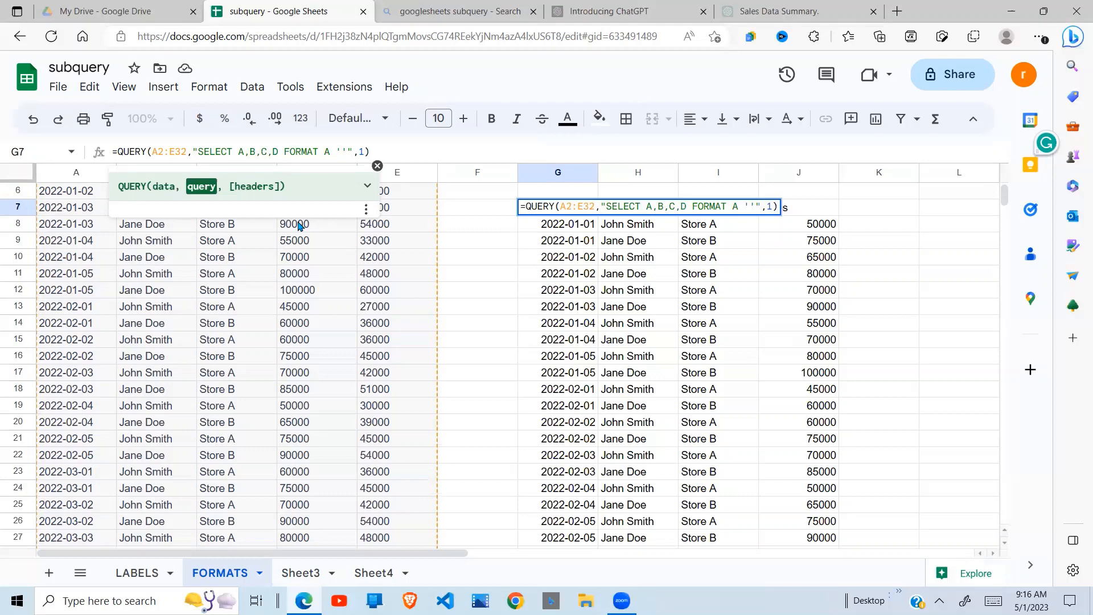
- Fill in 'DD-MM-YY' as column A's date format in the G7 query and enter the formula
text(M)
text(M)
text(-)
key(BackSpace)
key(BackSpace)
key(BackSpace)
text(DD-MM-)
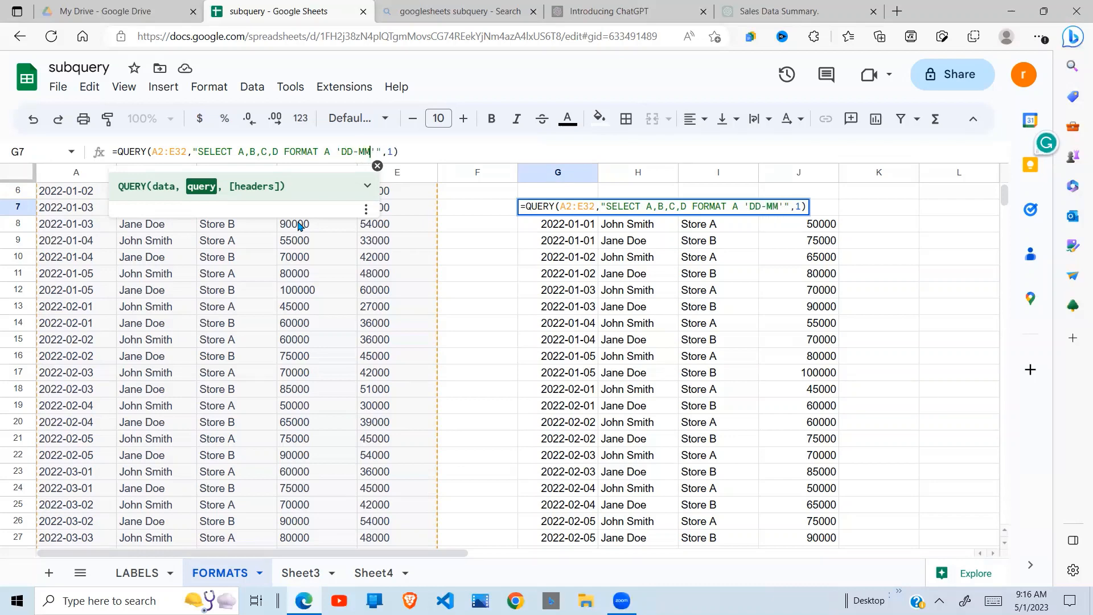
text(YY)
key(Return)
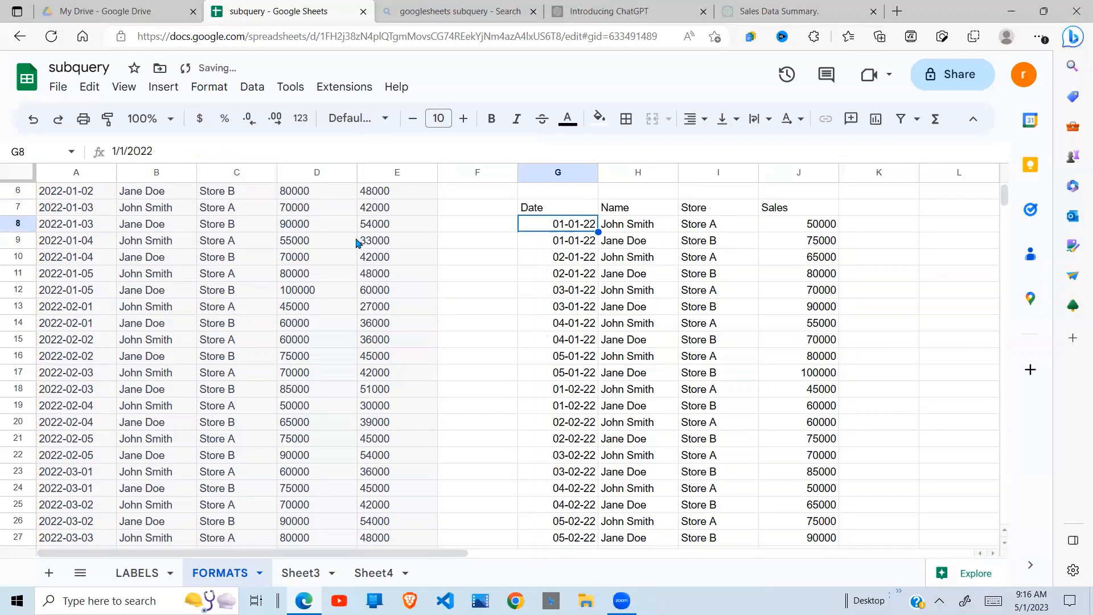
- Change the date format in the G7 query to 'DD-MMM-YY' and enter the formula
click(586, 309)
click(576, 226)
click(544, 210)
click(373, 153)
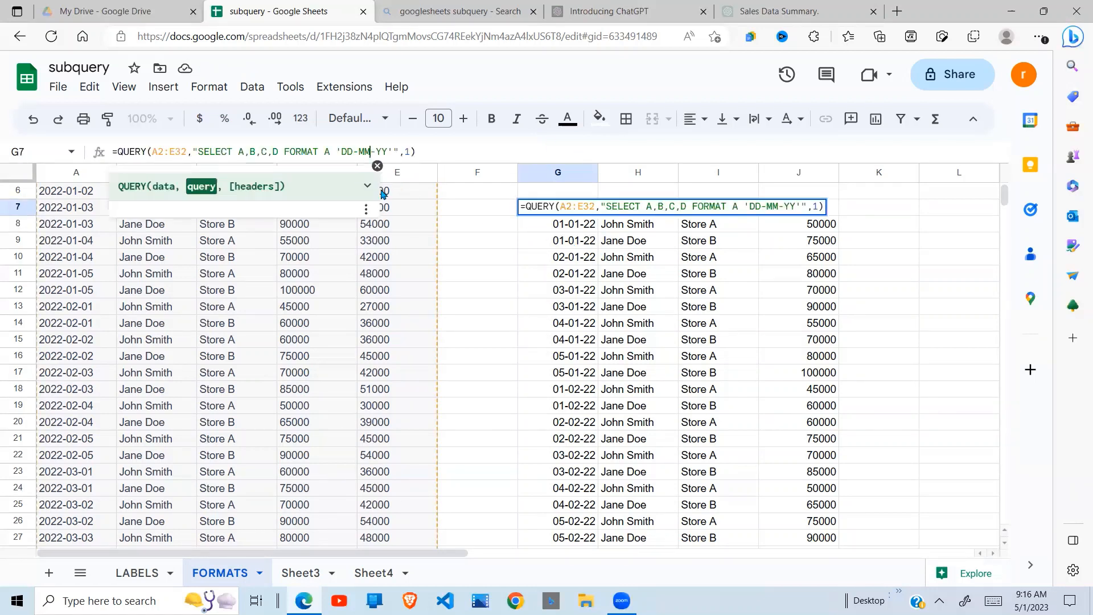
text(M)
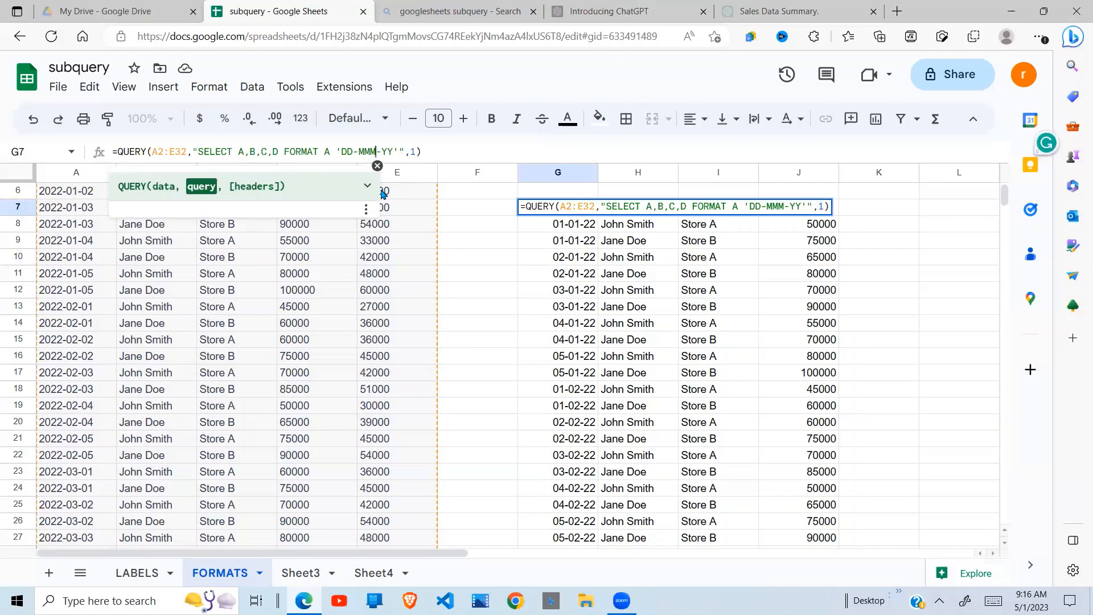
key(Return)
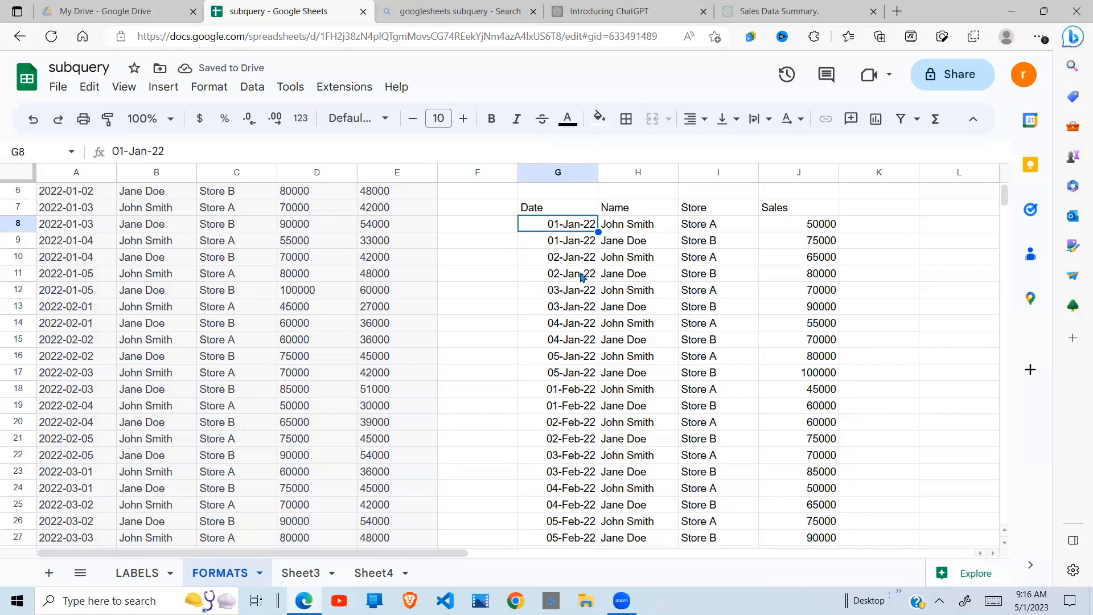
- Extend the year in the G7 query's date format to make it 'DD-MMM-YYYY', and enter the formula
click(555, 210)
click(394, 154)
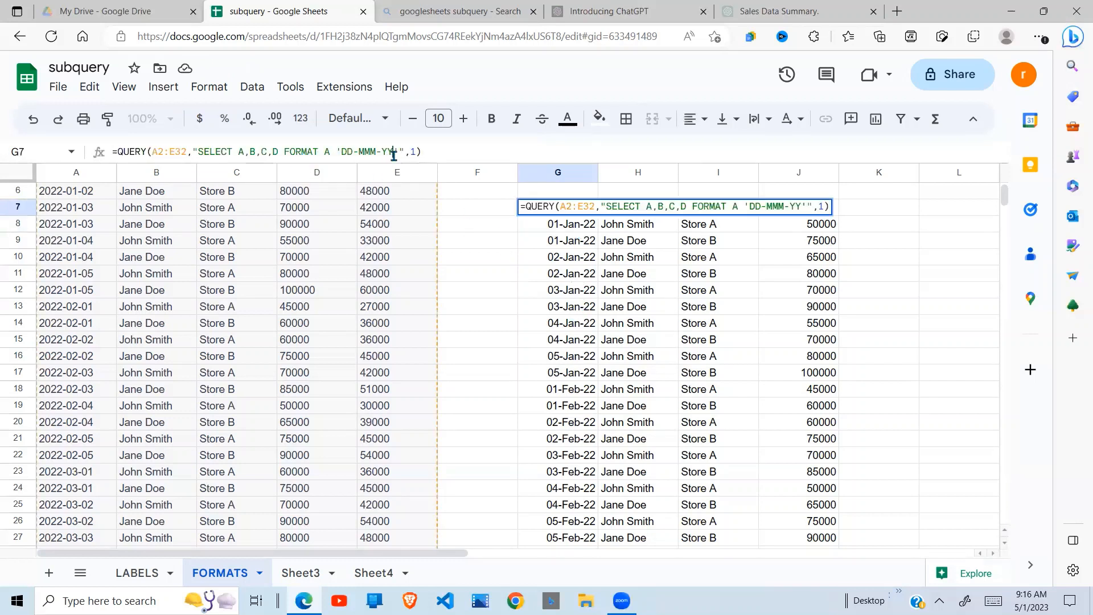
text(YY)
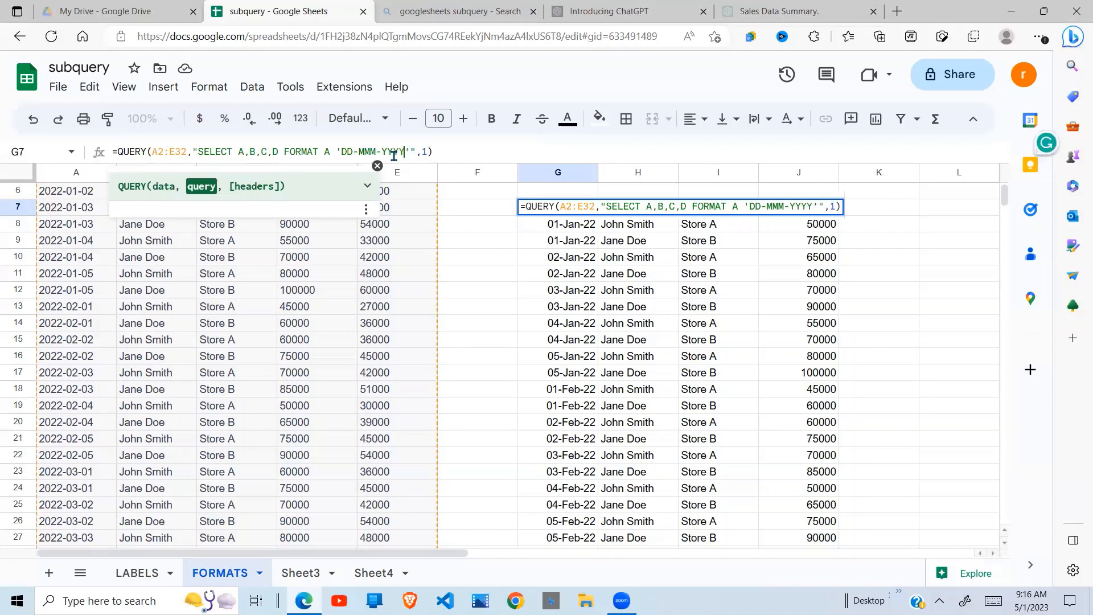
key(Return)
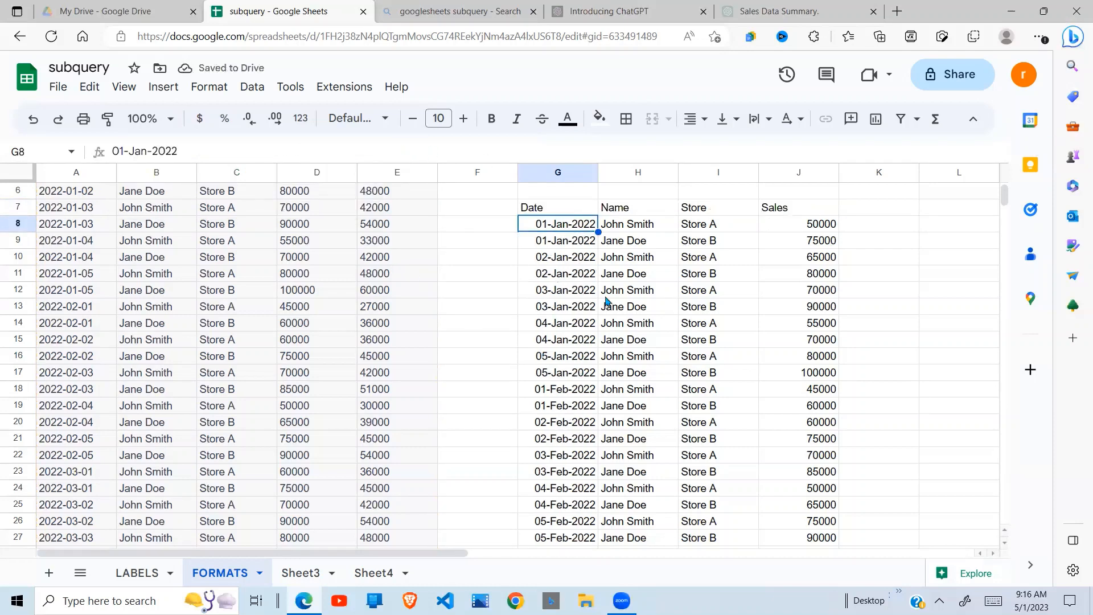
- Append the full weekday to the G7 query's date format as 'DD-MMM-YYYY-DDDD' and enter the formula
click(555, 214)
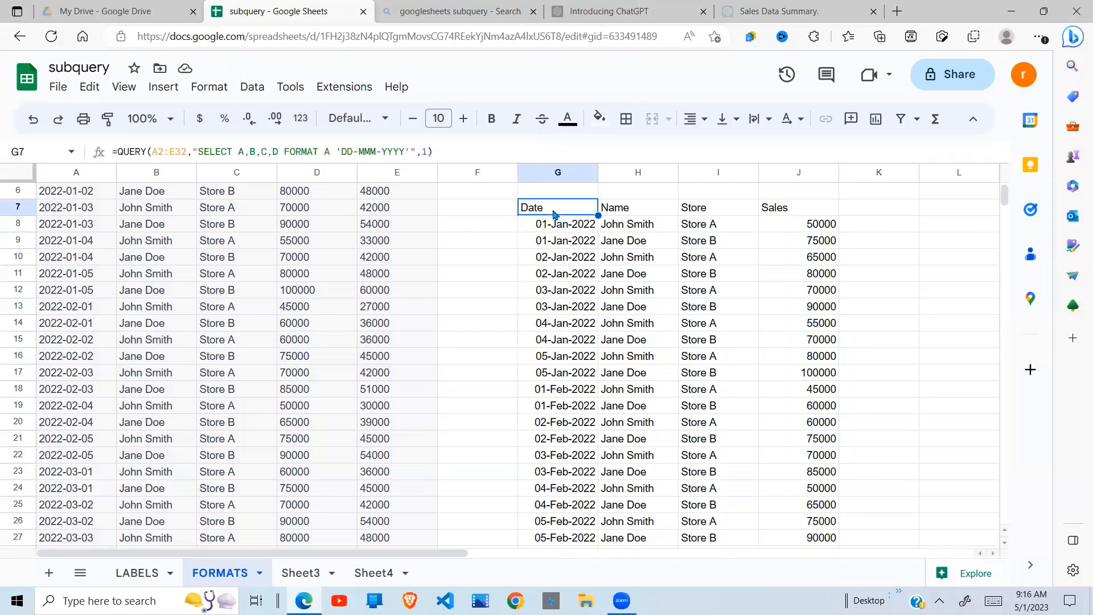
click(405, 154)
text(-)
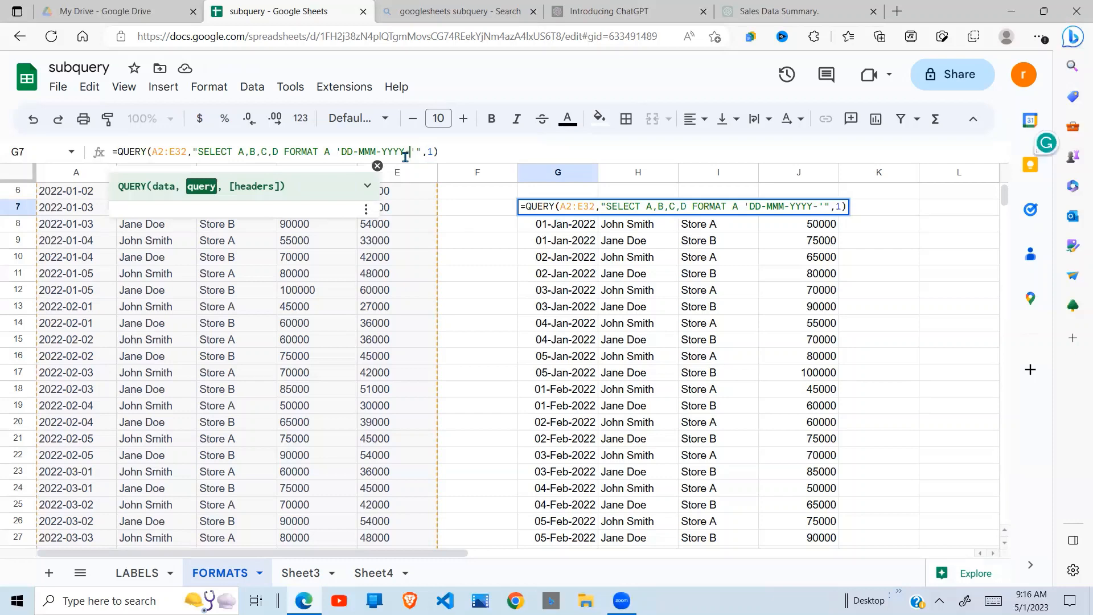
text(DDDD)
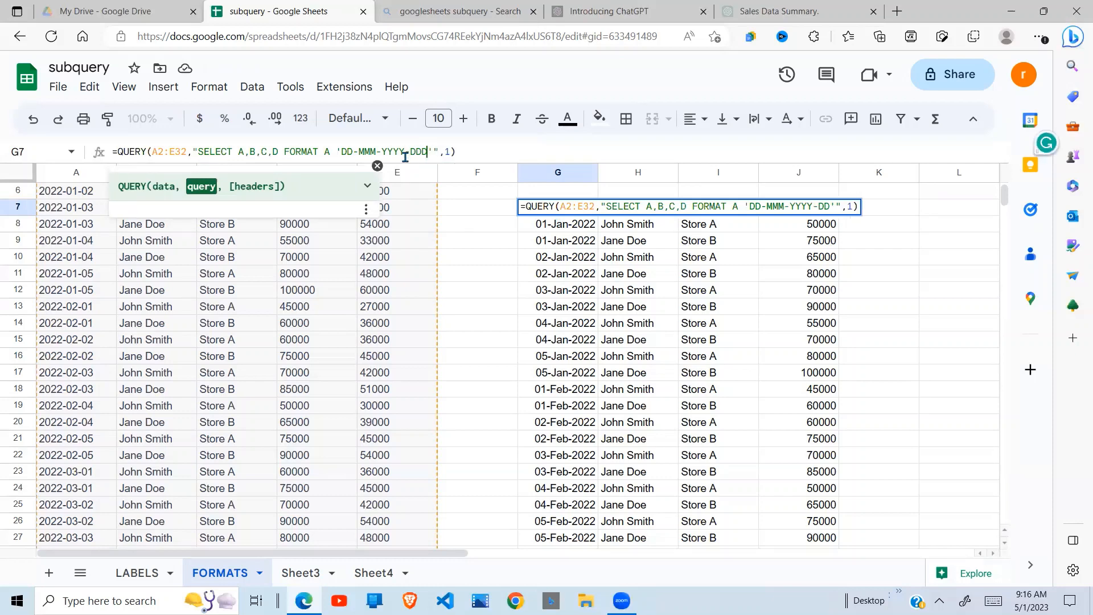
key(Return)
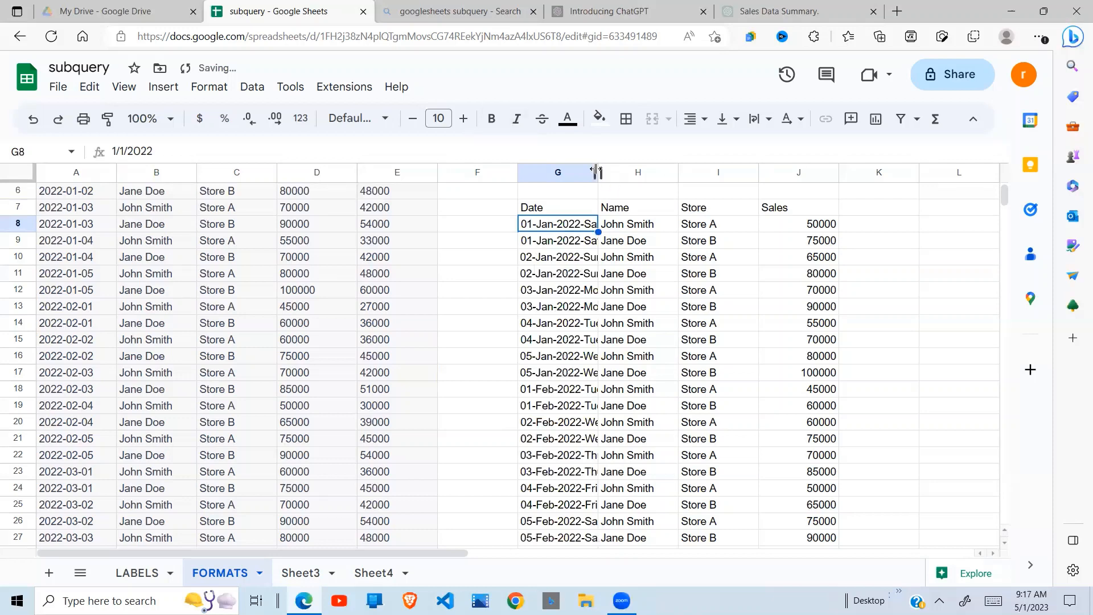
- Widen column G to fit the full dates with weekdays, and look over the formatted dates
drag(600, 173, 690, 173)
click(628, 282)
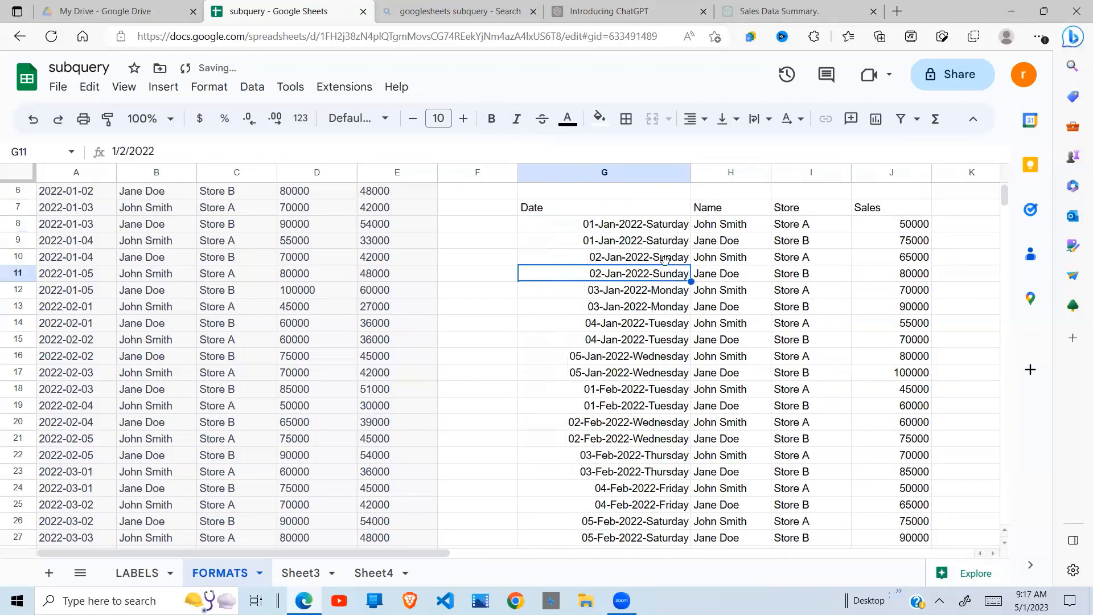
drag(673, 228, 659, 436)
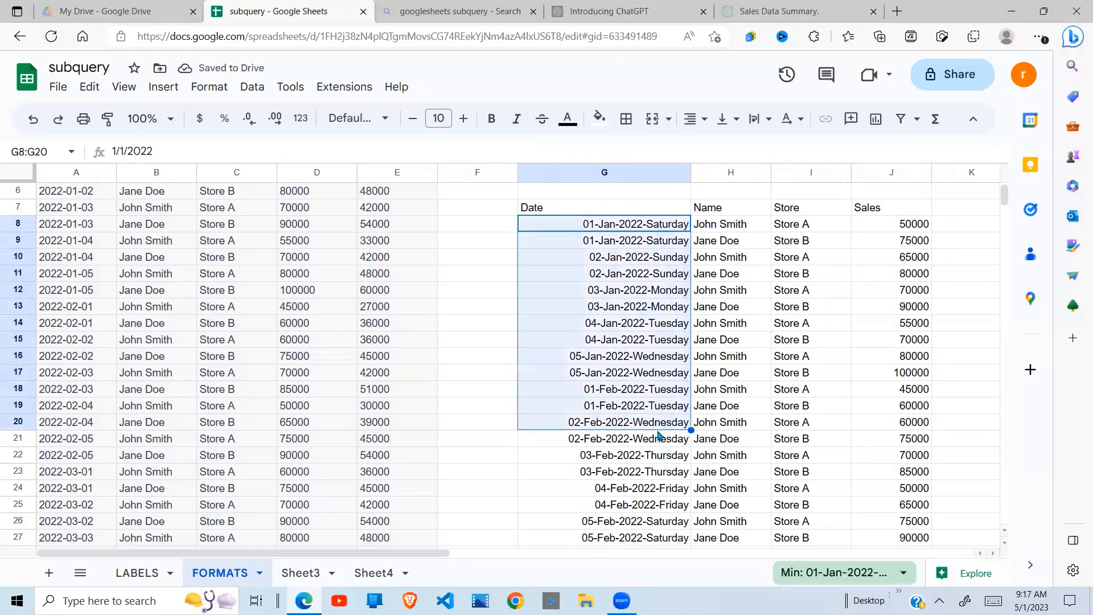
click(658, 451)
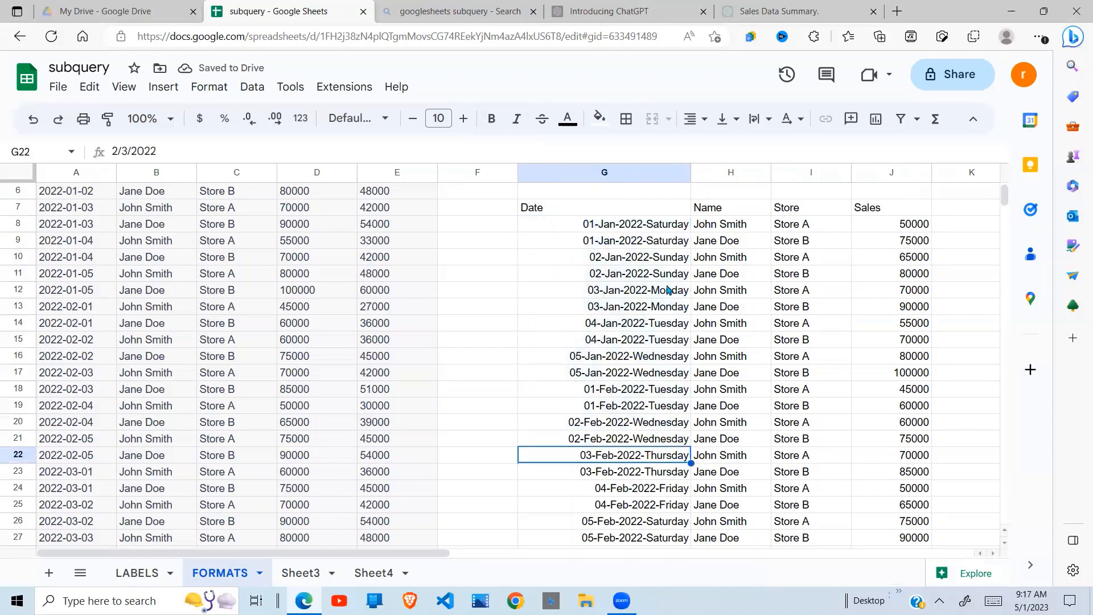